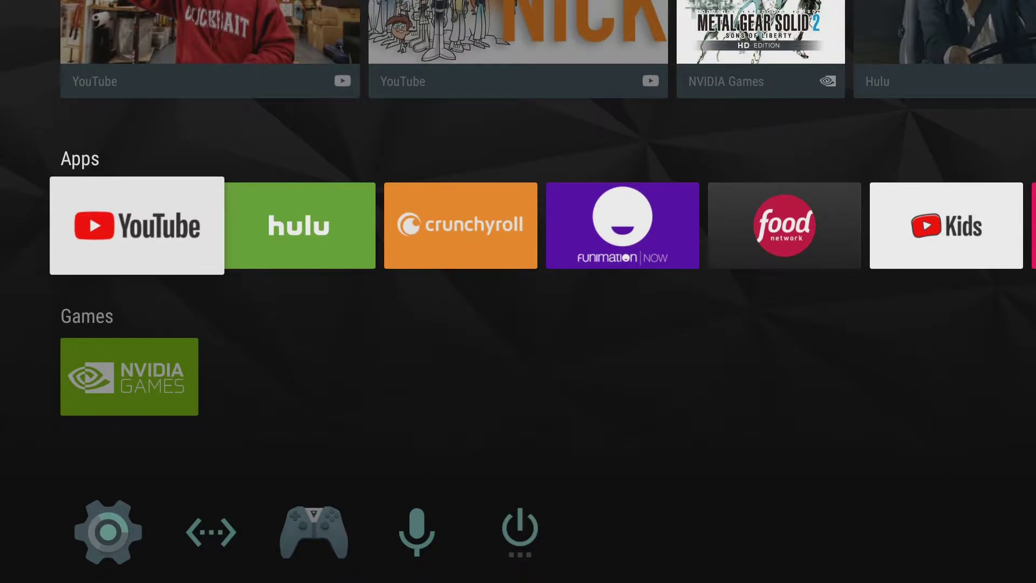
- Move along the launcher's Apps row to the ES File Explorer tile
key("Up")
key("Down")
key("Right")
key("Right")
key("Right")
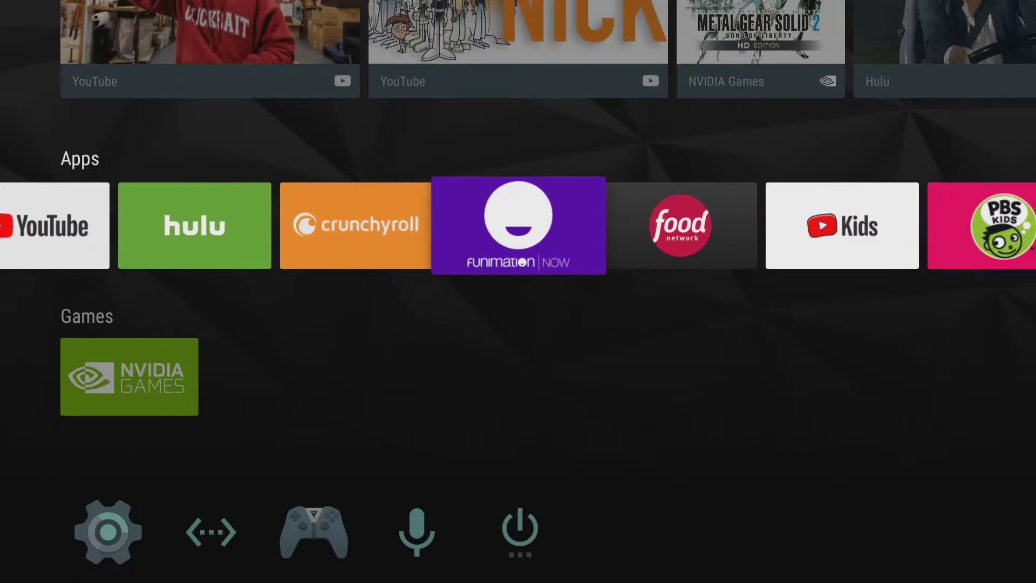
key("Right")
key("Right")
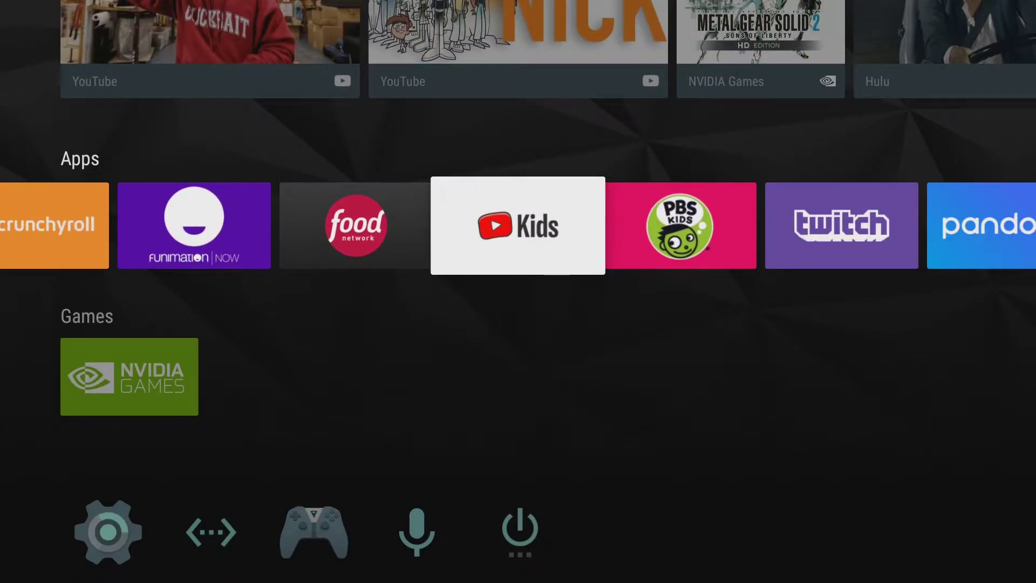
key("Right")
key("Right")
key("Right")
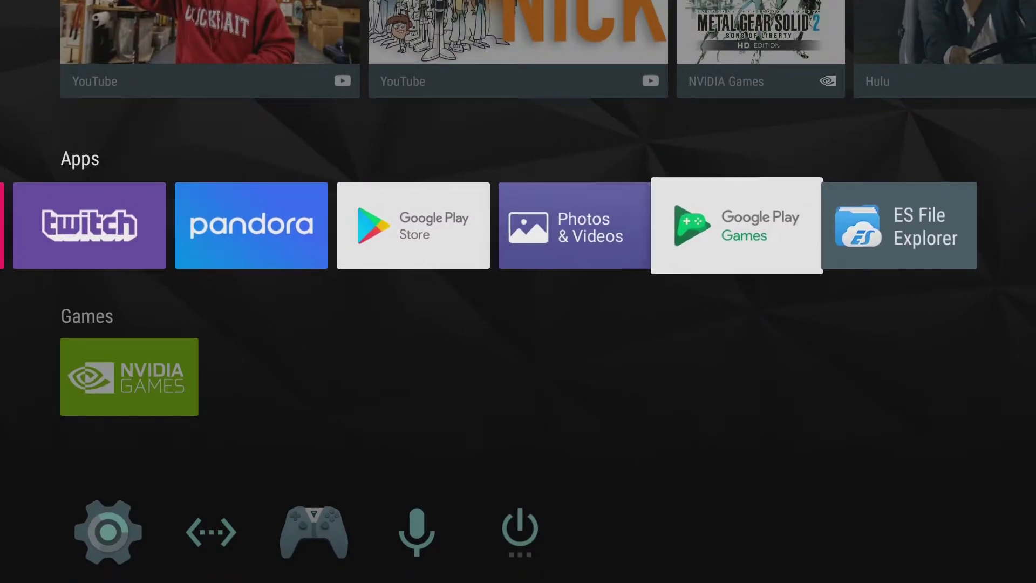
key("Right")
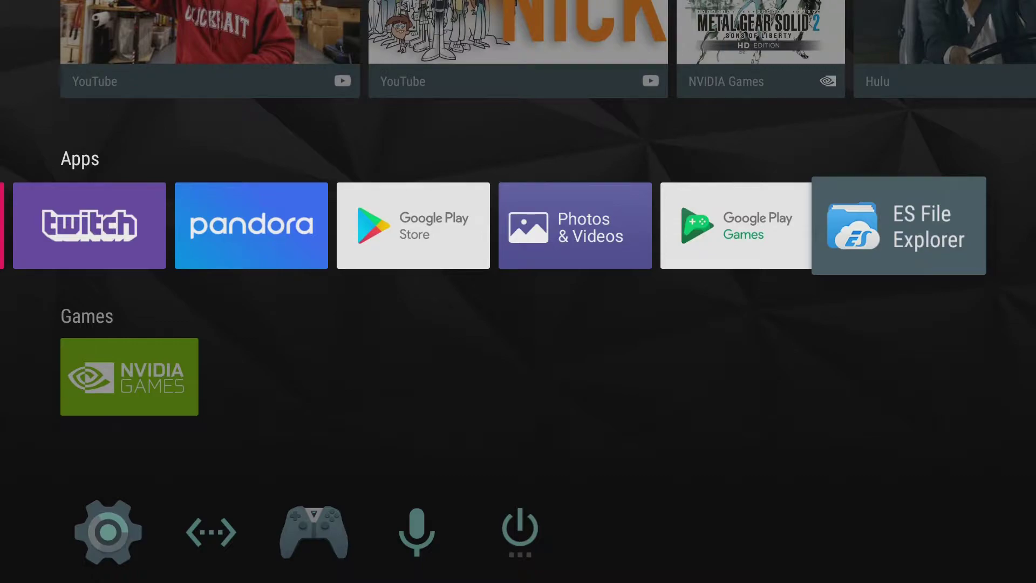
key("Left")
key("Left")
key("Left")
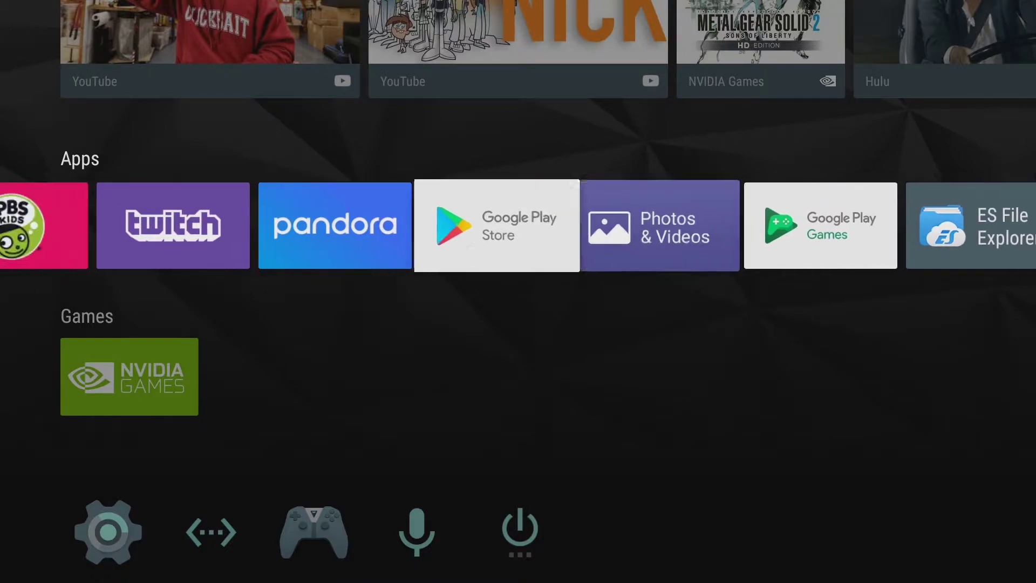
key("Right")
key("Right")
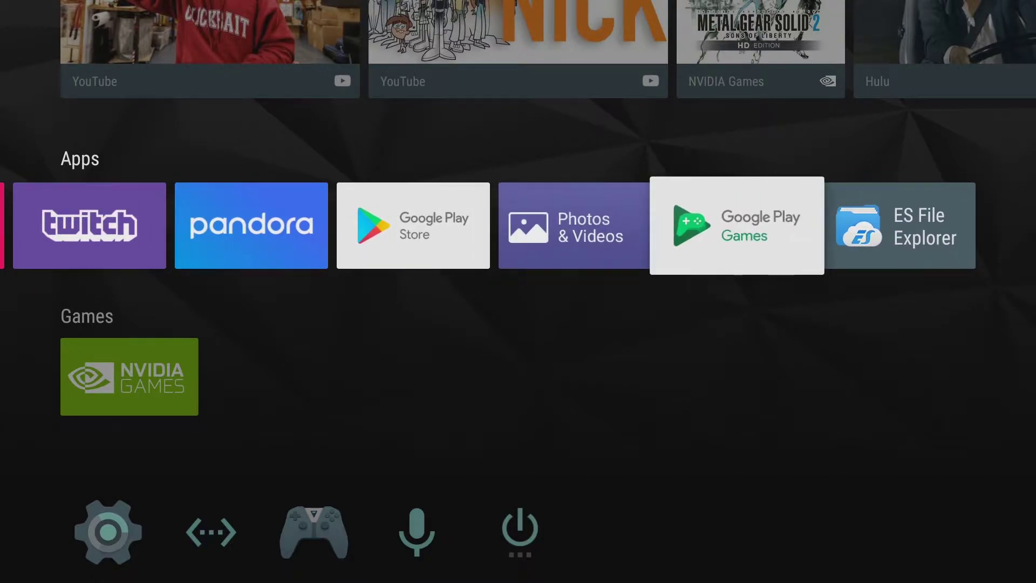
- Launch ES File Explorer and load the Yahoo favorite from the Favorite list in a Web tab
key("Right")
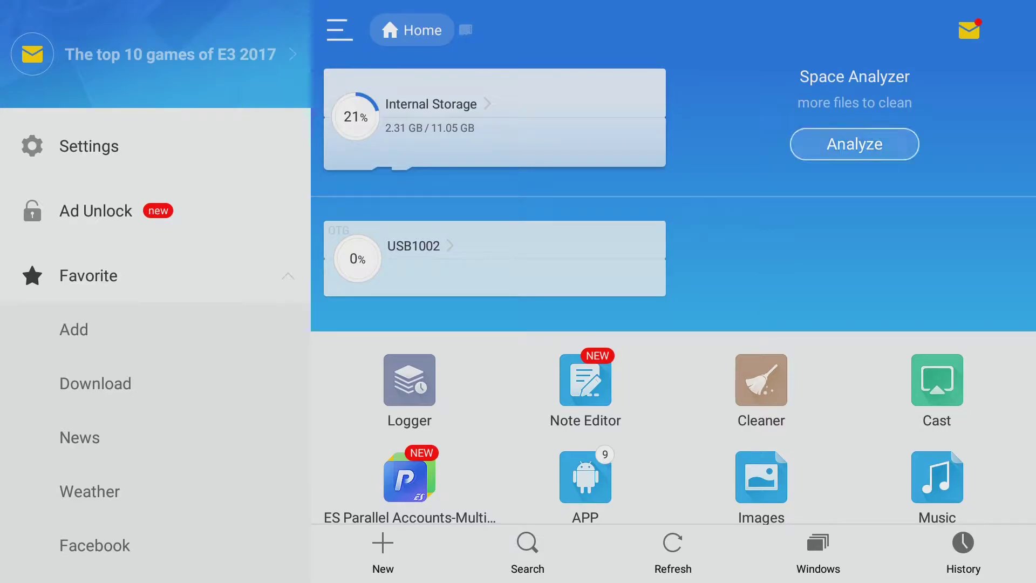
key("Down")
key("Down")
key("Down")
key("Down")
key("Down")
key("Down")
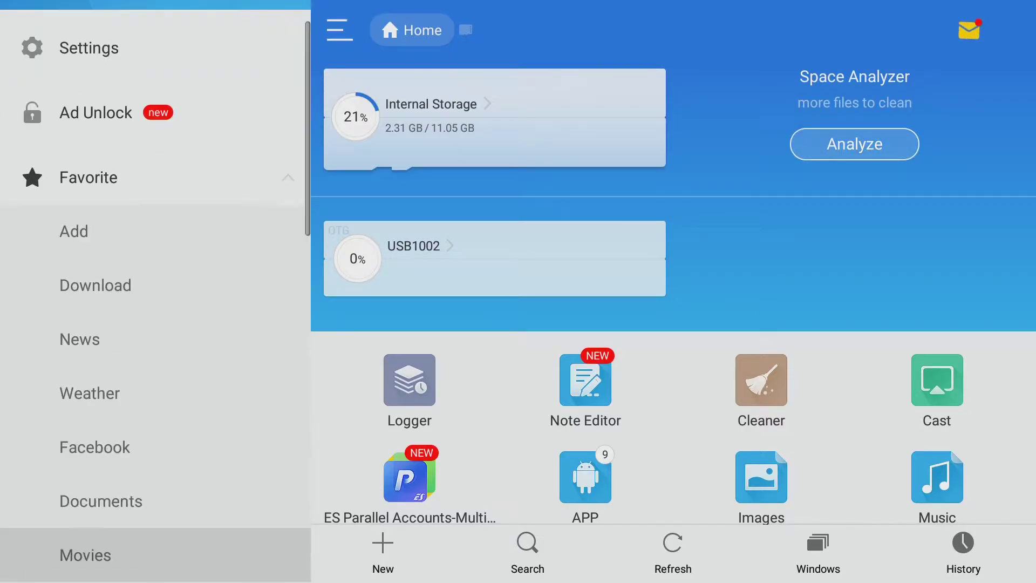
key("Down")
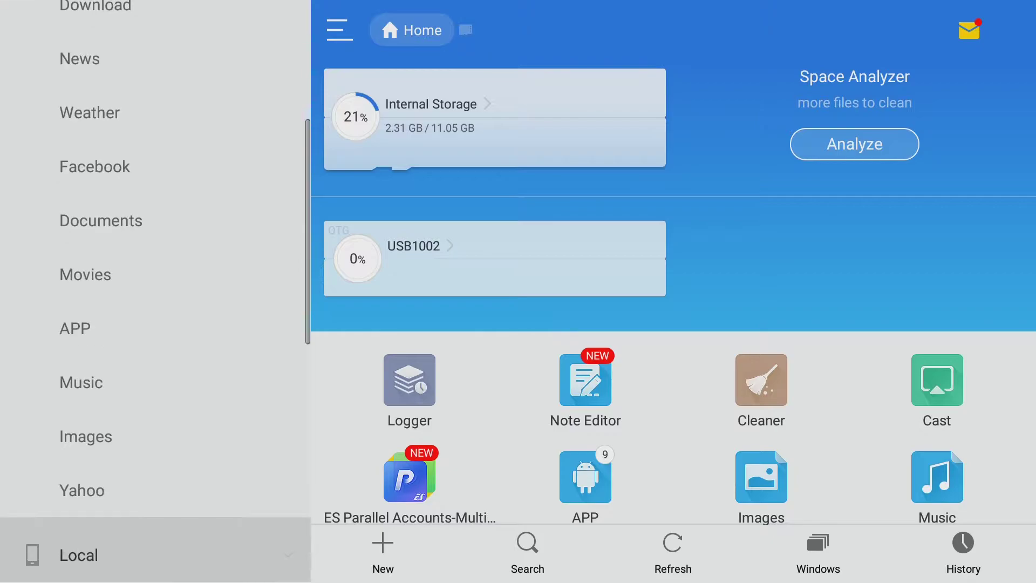
key("Return")
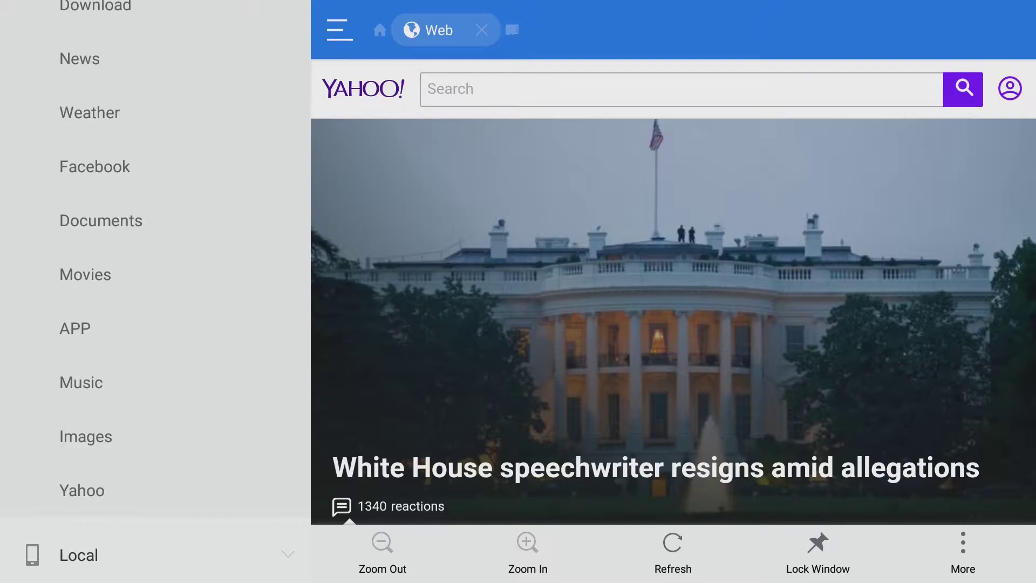
- Search Yahoo for 'terrarium tv apk' via the 'terrarium tv' suggestion list
left_click(544, 96)
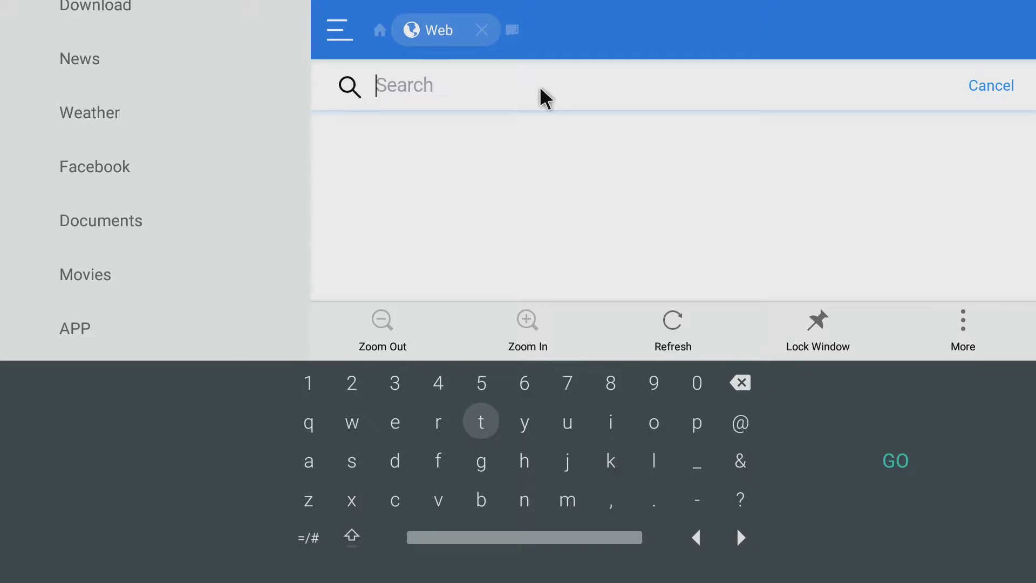
type("ter")
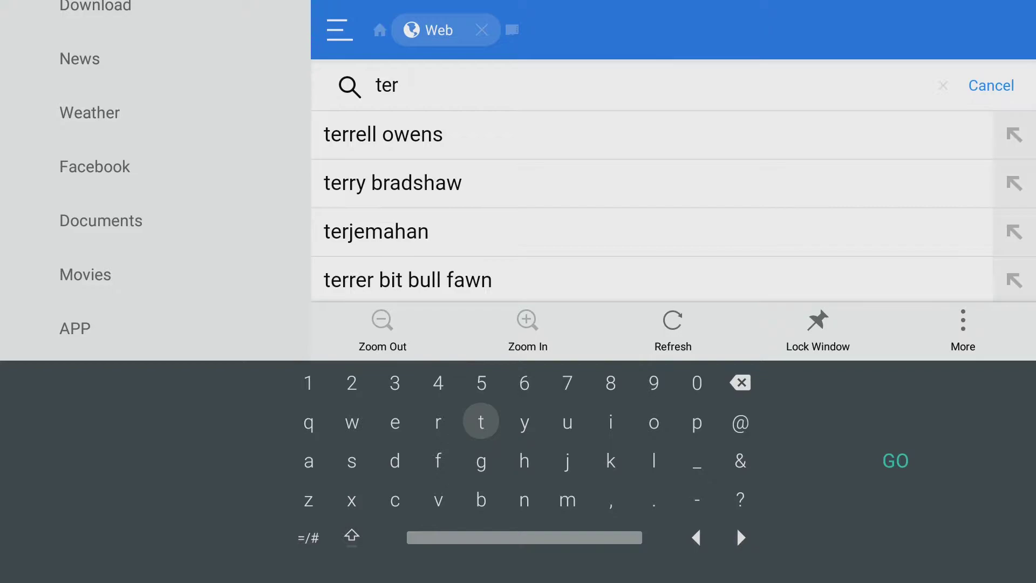
type("rarium ")
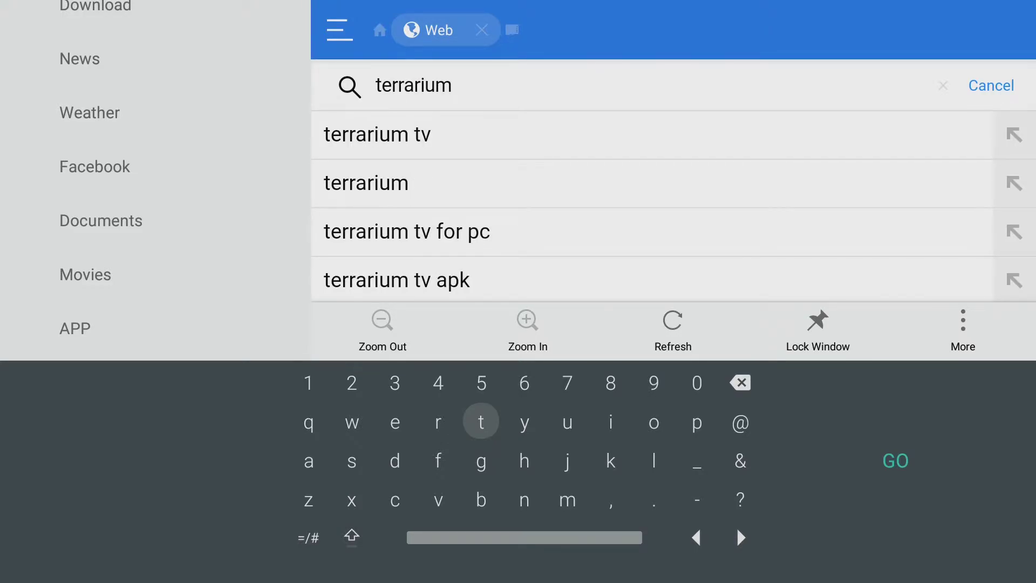
type("tv")
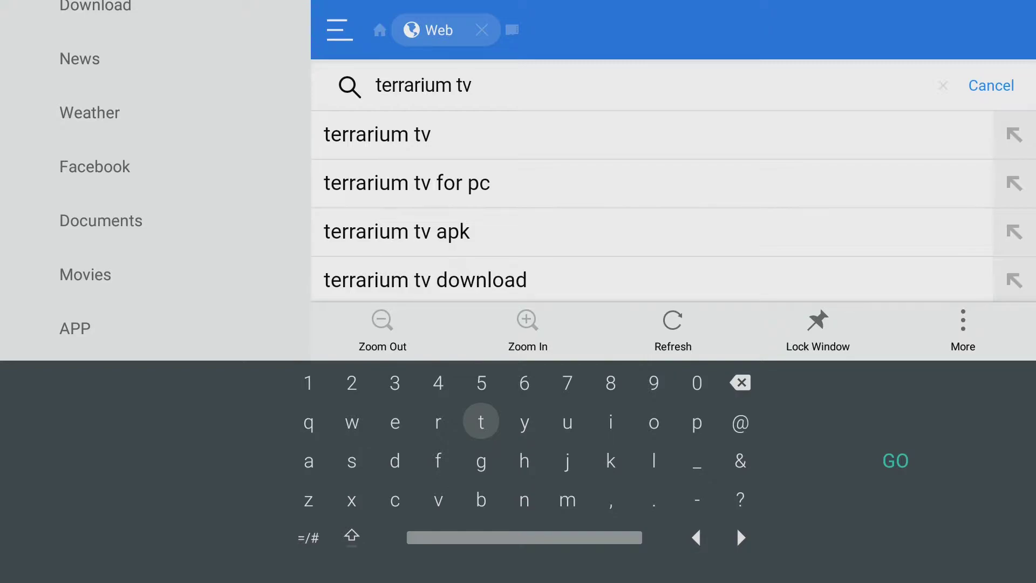
left_click(408, 238)
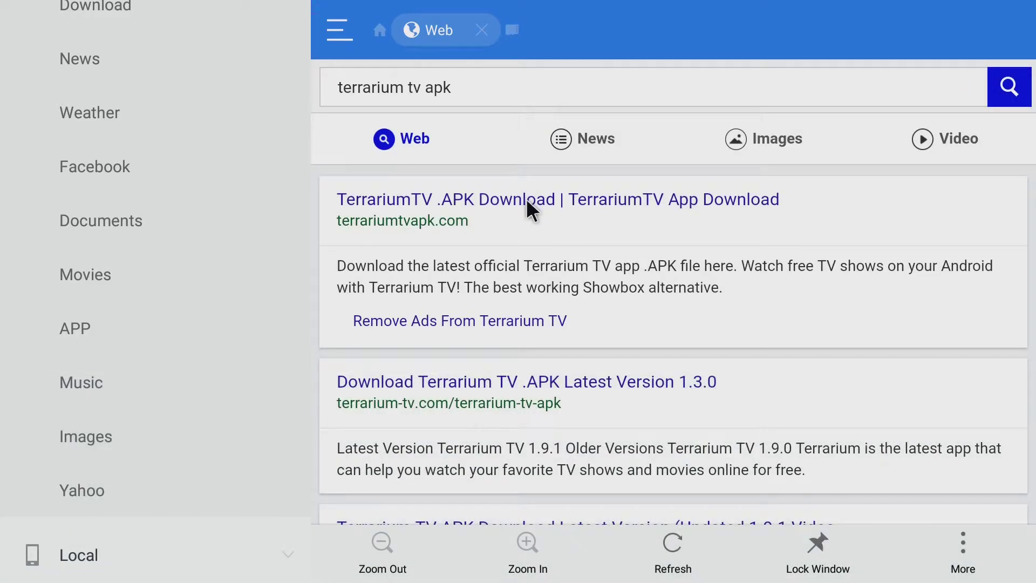
- Open the TerrariumTV .APK download page from the search results
left_click(527, 197)
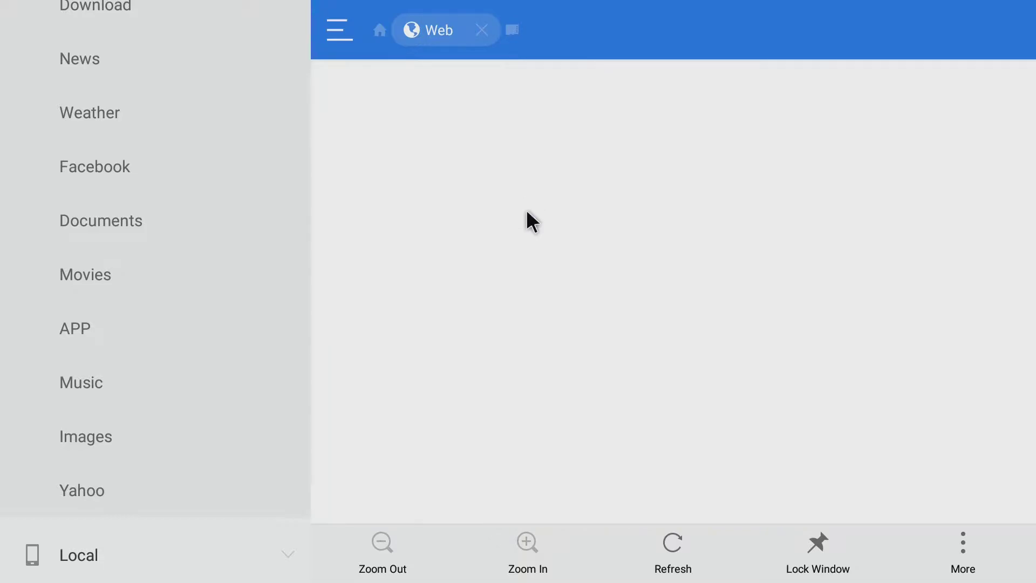
mouse_move(584, 281)
left_mouse_down()
mouse_move(594, 254)
mouse_move(600, 354)
left_mouse_up()
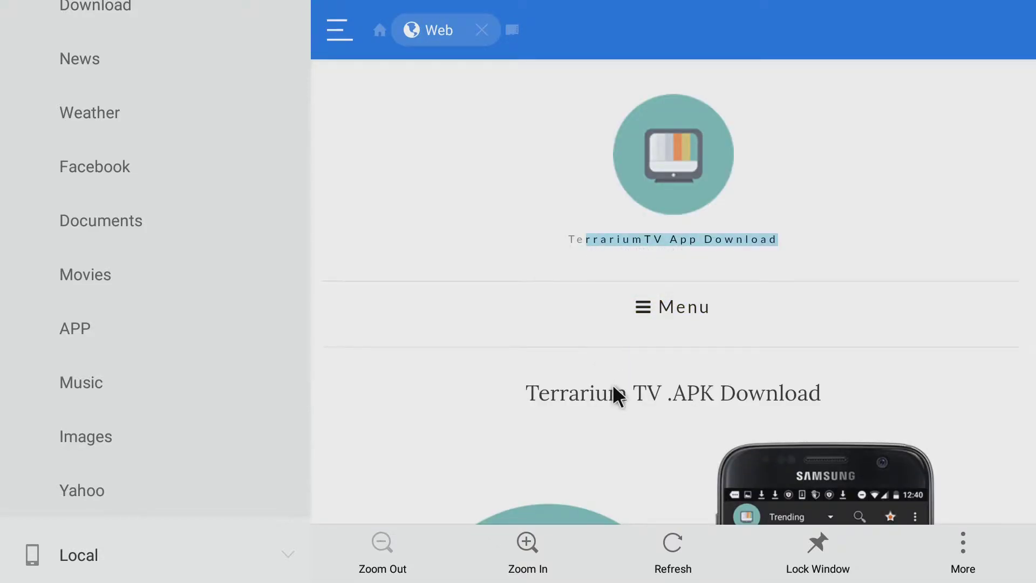
mouse_move(614, 389)
left_mouse_down()
mouse_move(620, 419)
mouse_move(629, 414)
left_mouse_up()
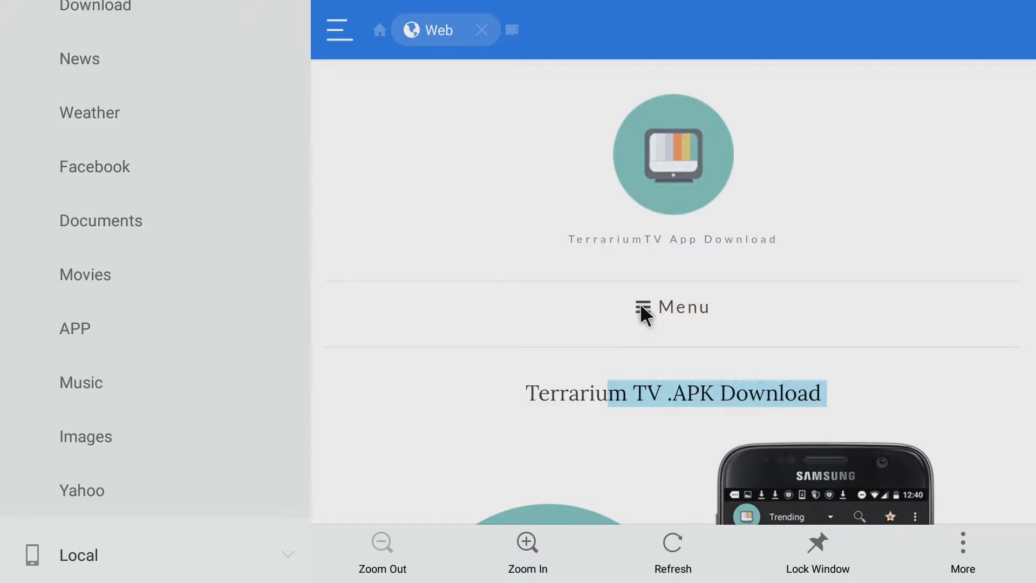
left_click(660, 135)
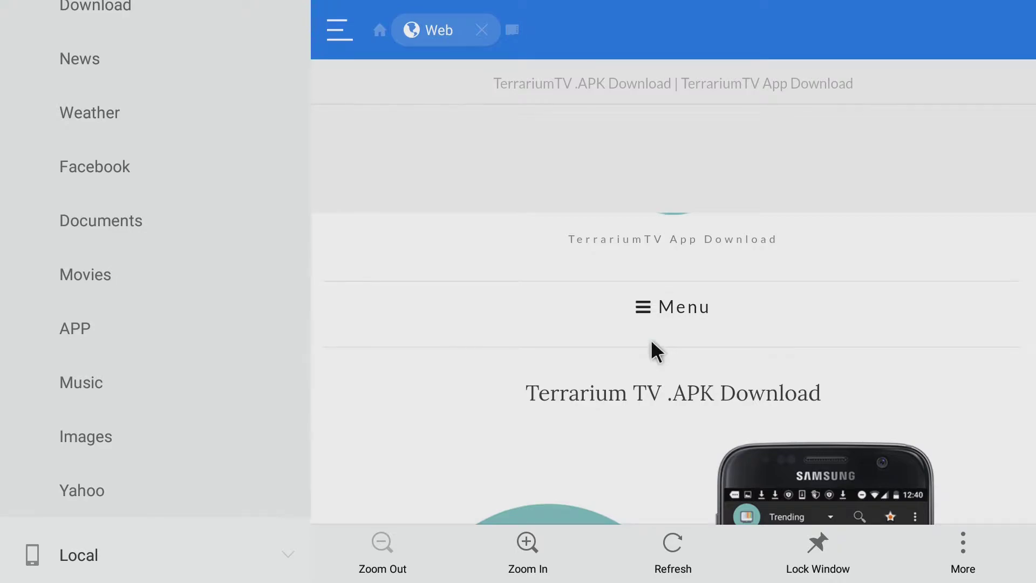
key("Down")
key("Down")
key("Down")
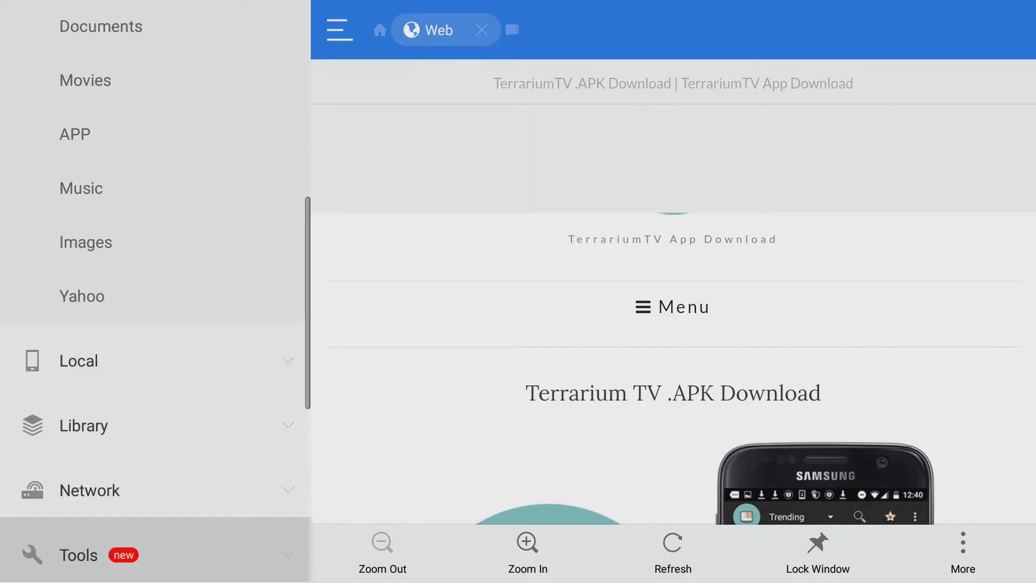
key("Right")
key("Left")
key("Right")
key("Right")
key("Right")
key("Up")
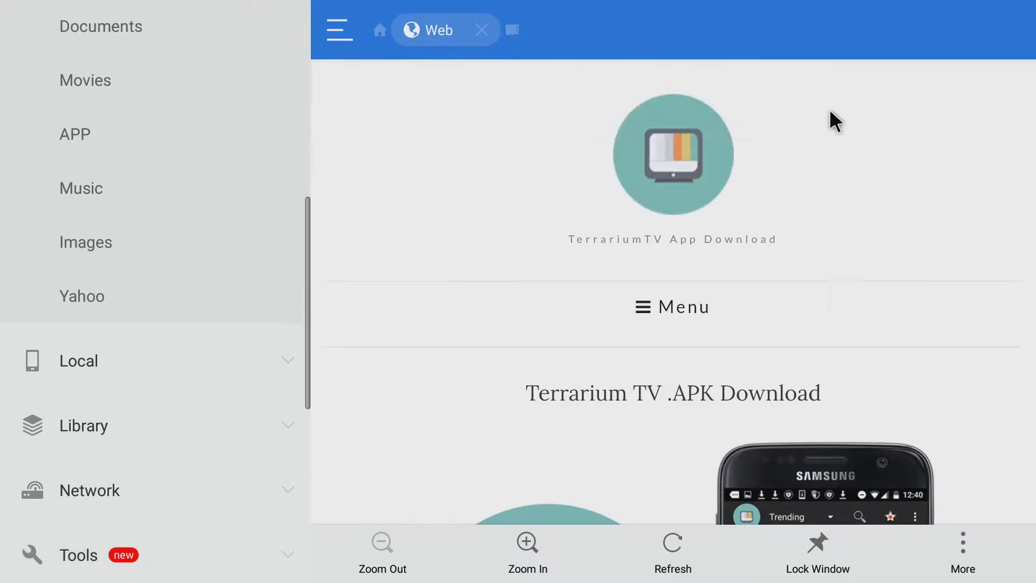
left_click_drag(804, 324, 781, 141)
mouse_move(778, 393)
left_mouse_down()
mouse_move(765, 330)
mouse_move(774, 324)
left_mouse_up()
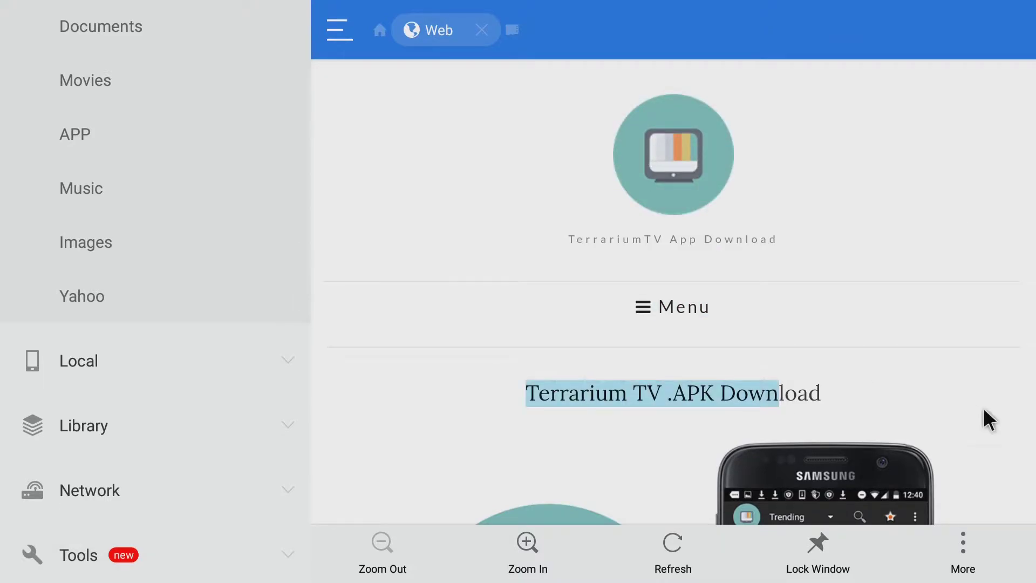
- Scroll the page to the Terrarium TV 1.9.2 (104), 23 MB download link
key("Down")
key("Down")
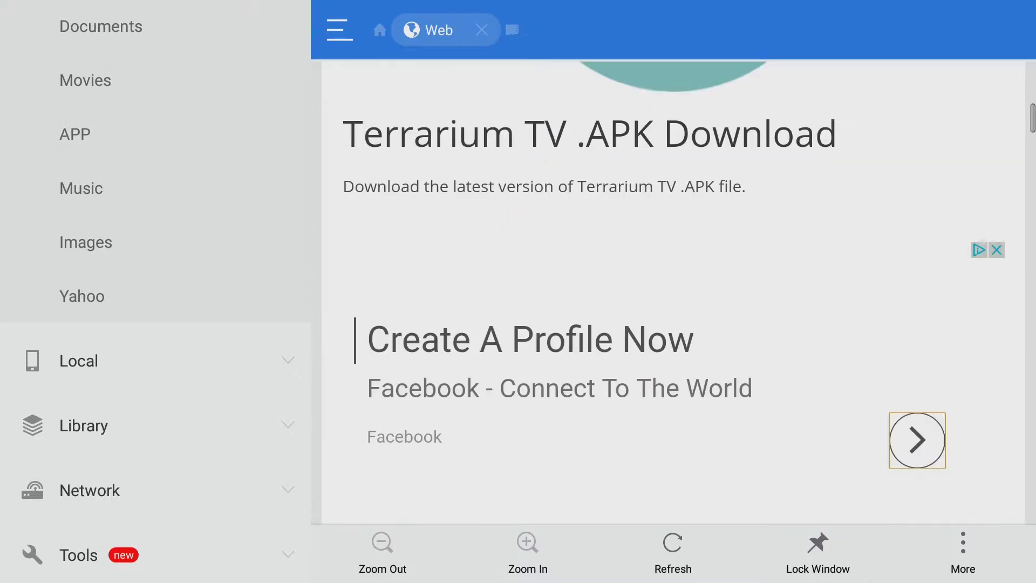
key("Down")
key("Down")
key("Down")
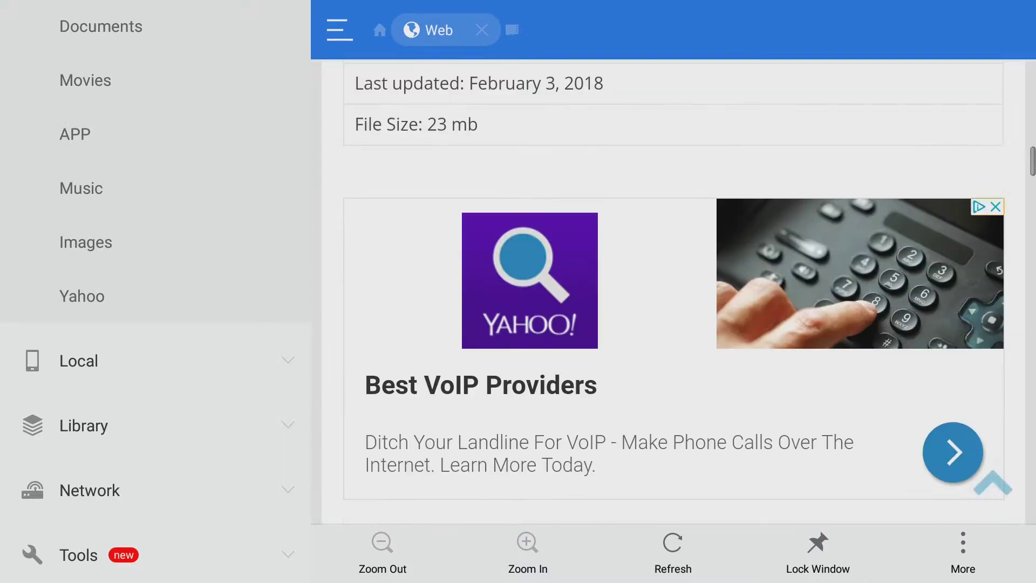
key("Up")
key("Up")
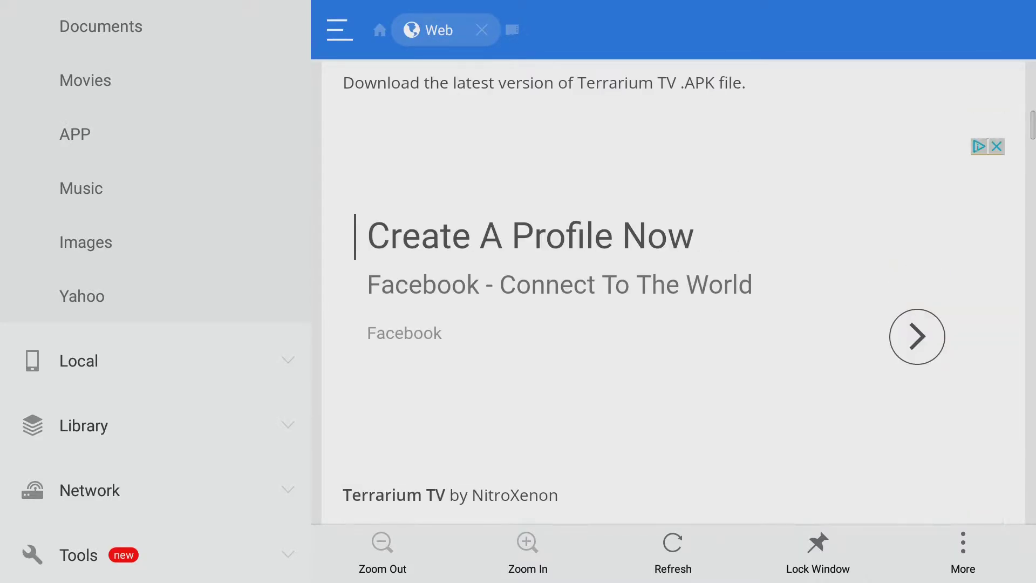
key("Up")
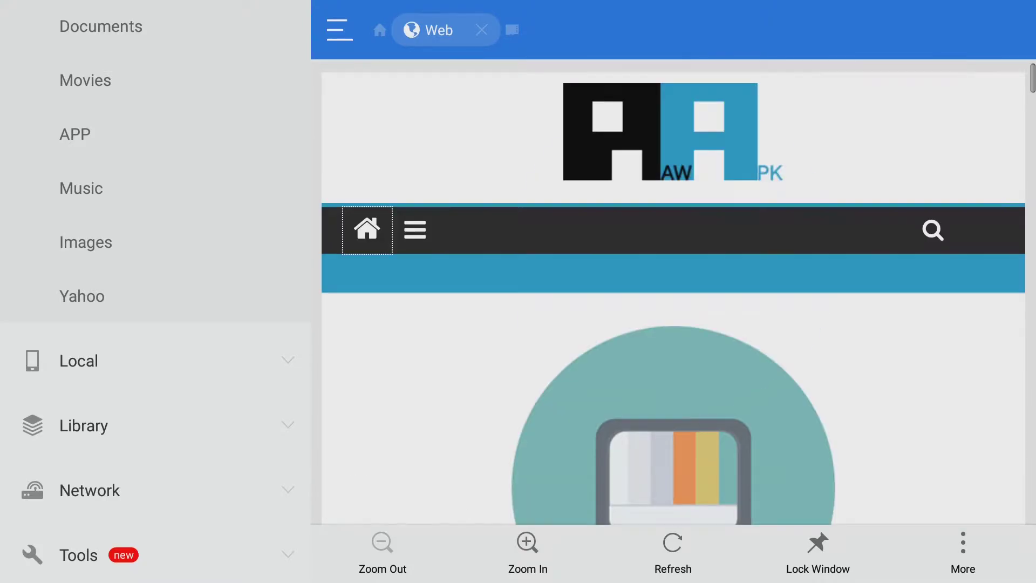
key("Down")
key("Down")
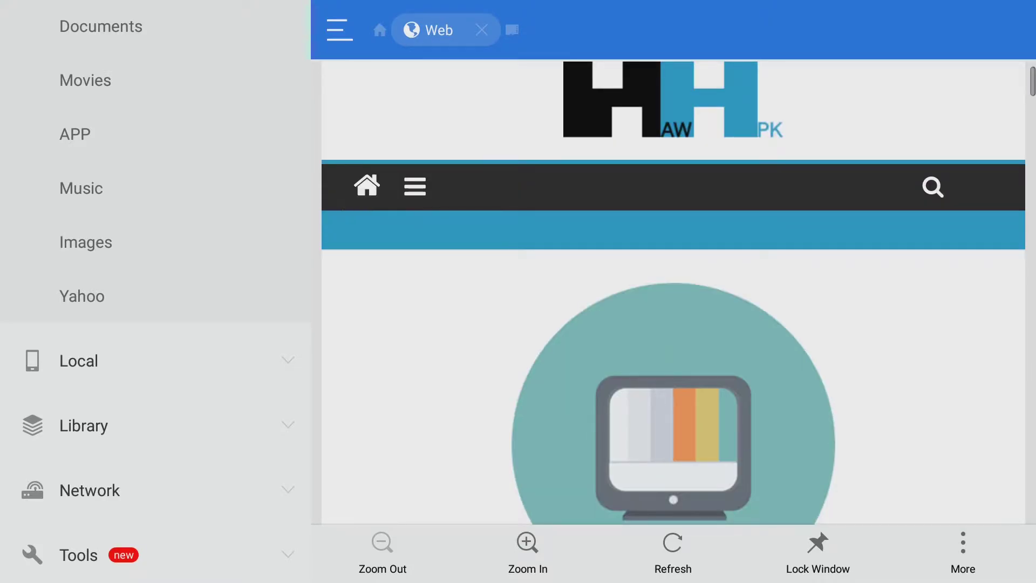
key("Down")
key("Down")
key("Down")
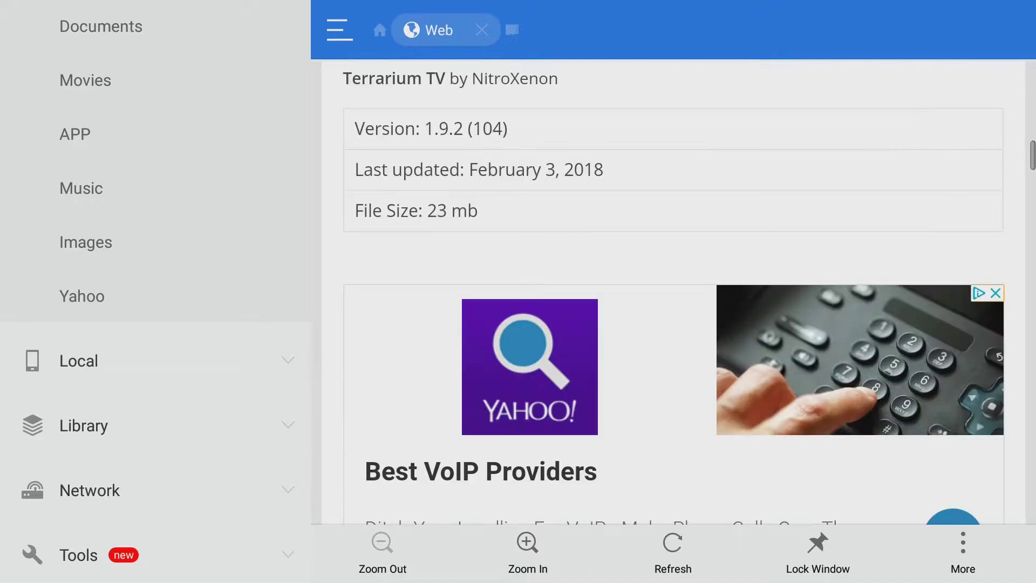
key("Down")
key("Up")
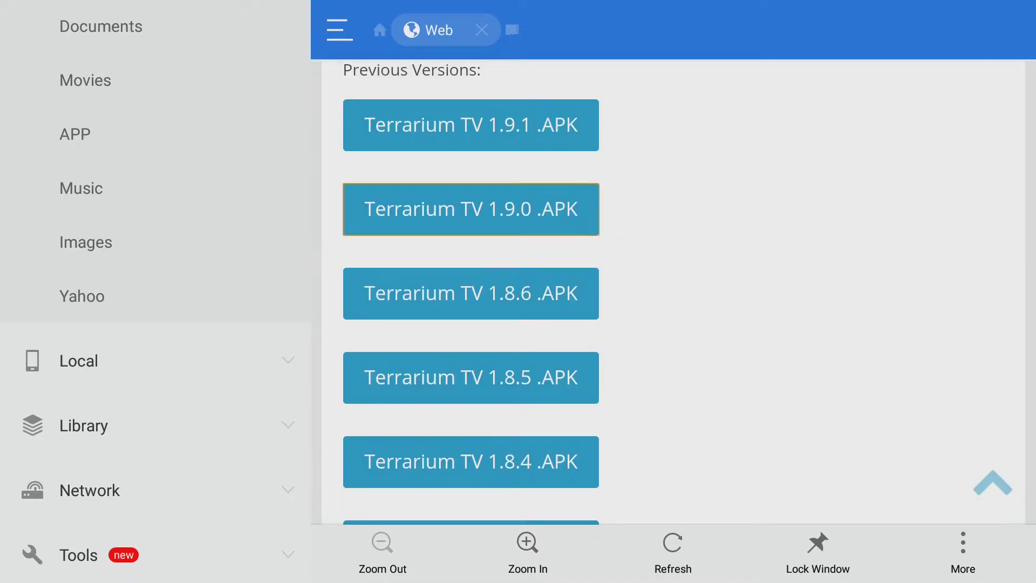
key("Up")
key("Up")
key("Up")
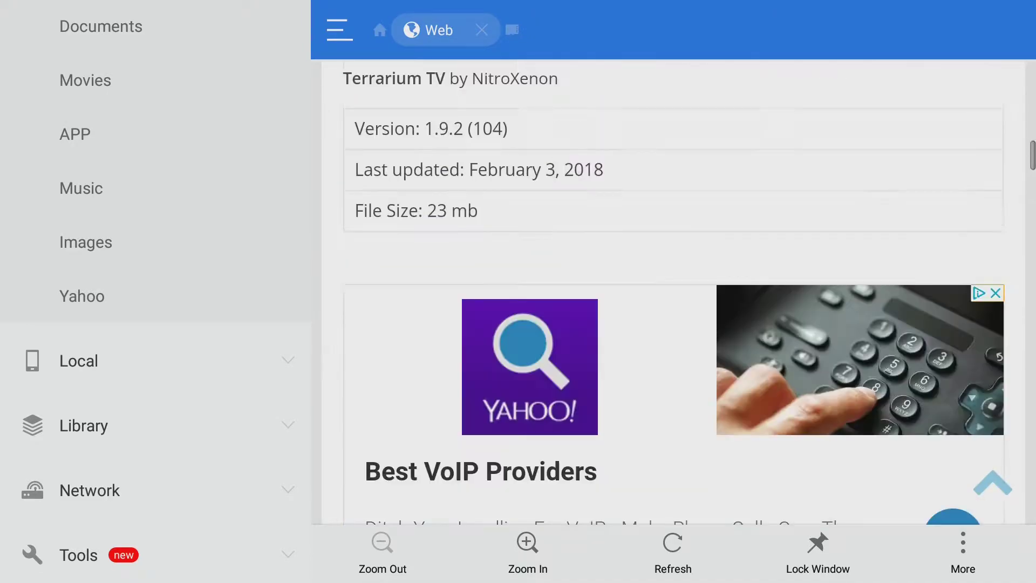
key("Down")
key("Down")
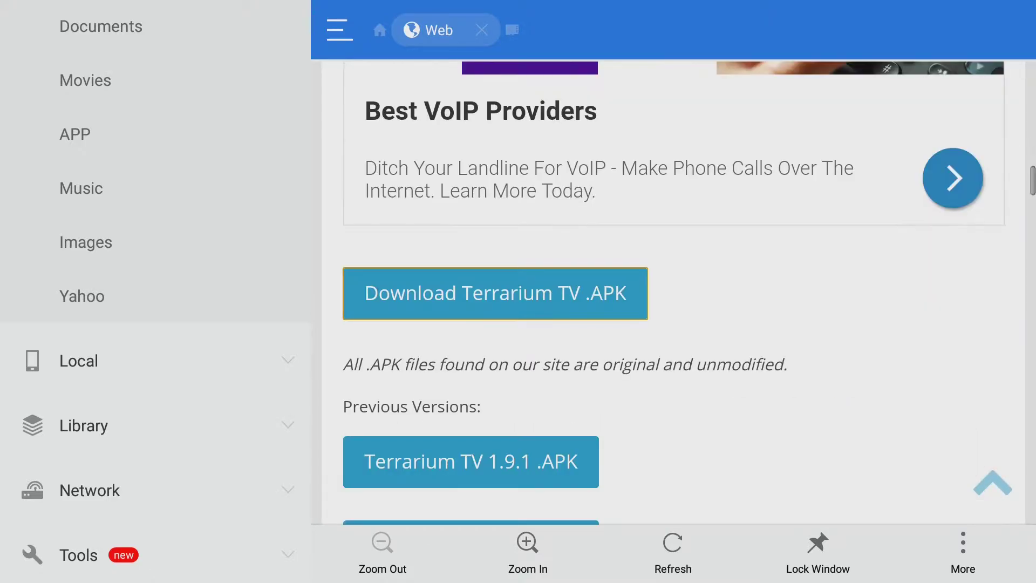
- Download the 22.63 MB Terrarium TV 1.9.2 APK, open it and start installing
left_click(555, 296)
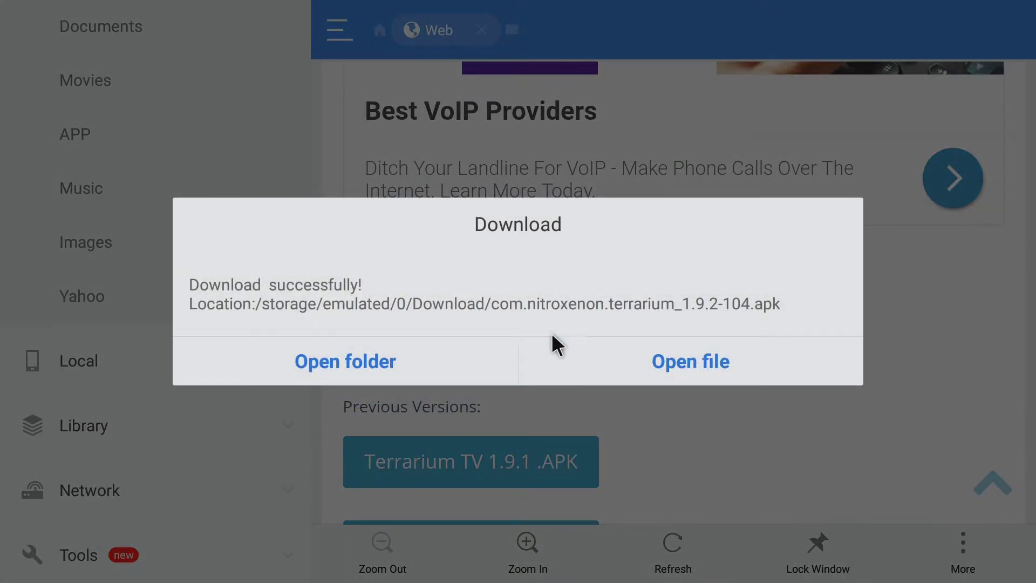
left_click(635, 353)
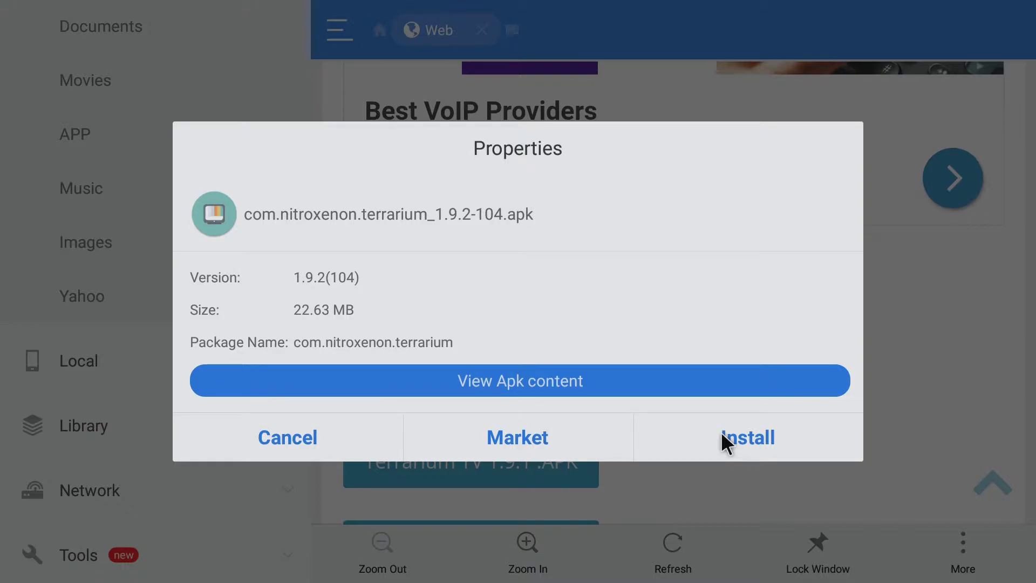
left_click(722, 434)
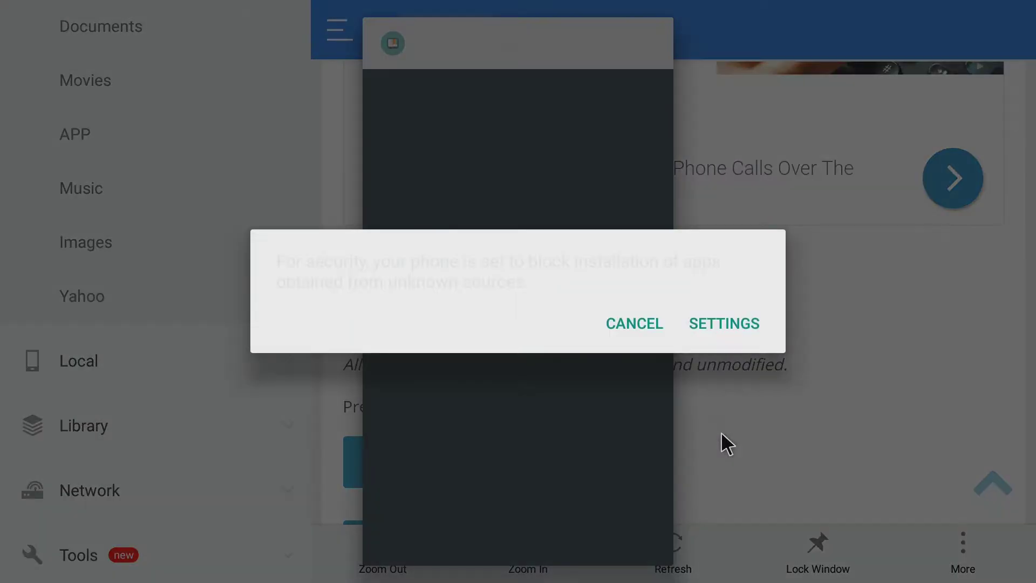
- Switch on Unknown sources in Security & restrictions and confirm with OK
left_click(731, 322)
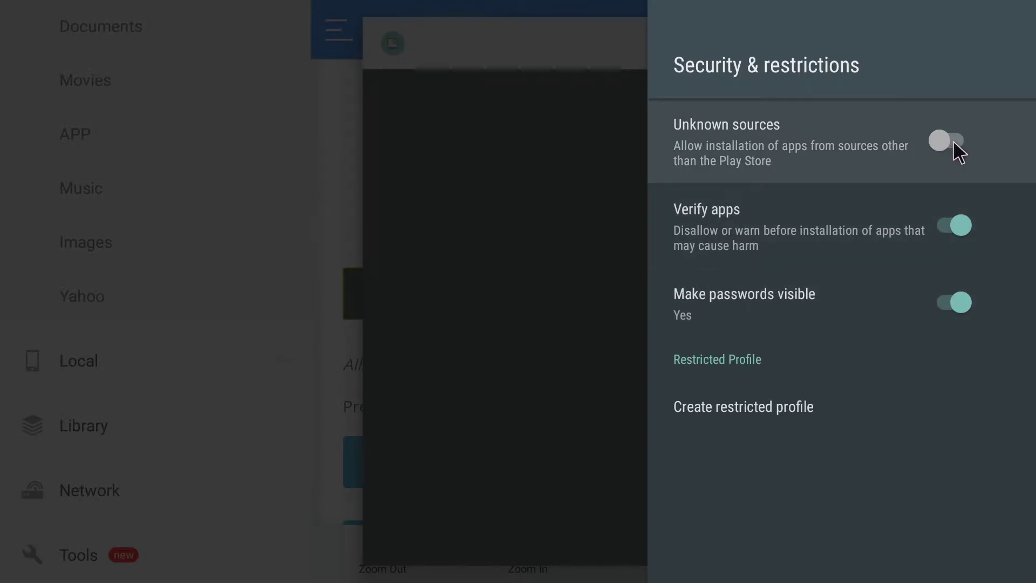
left_click(953, 141)
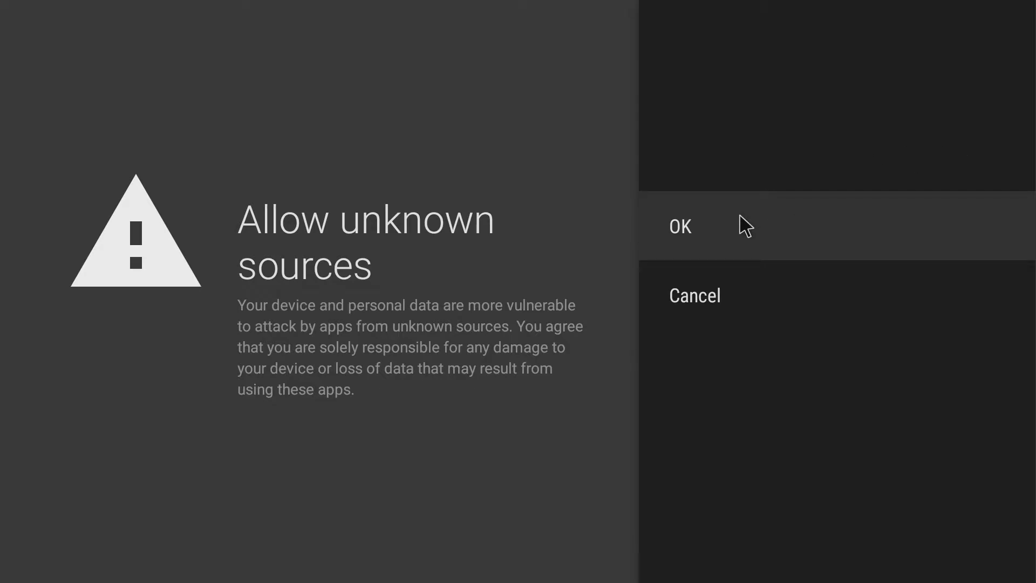
left_click(707, 235)
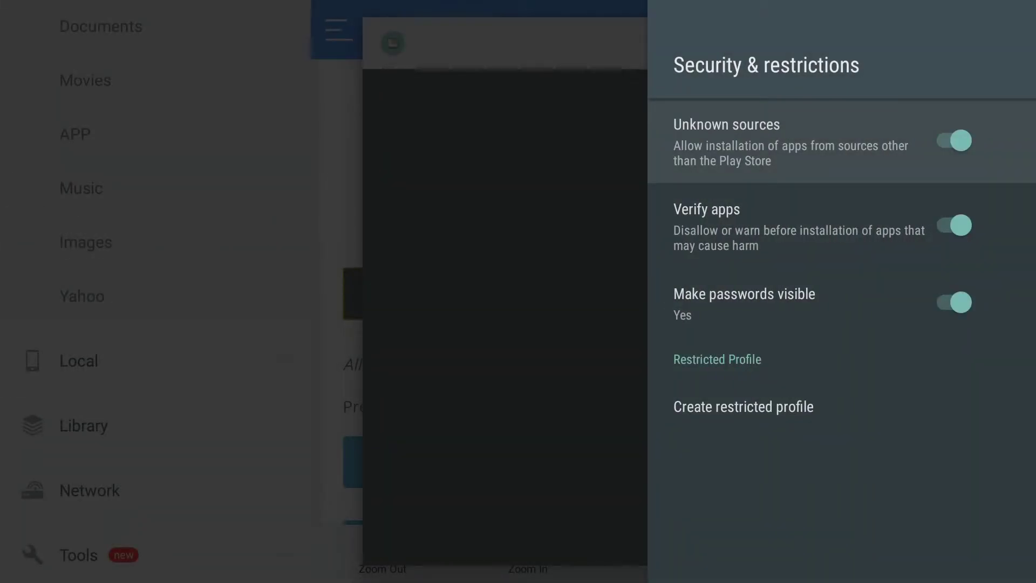
- Re-download the Terrarium TV APK, install it and open the installed app
key("Escape")
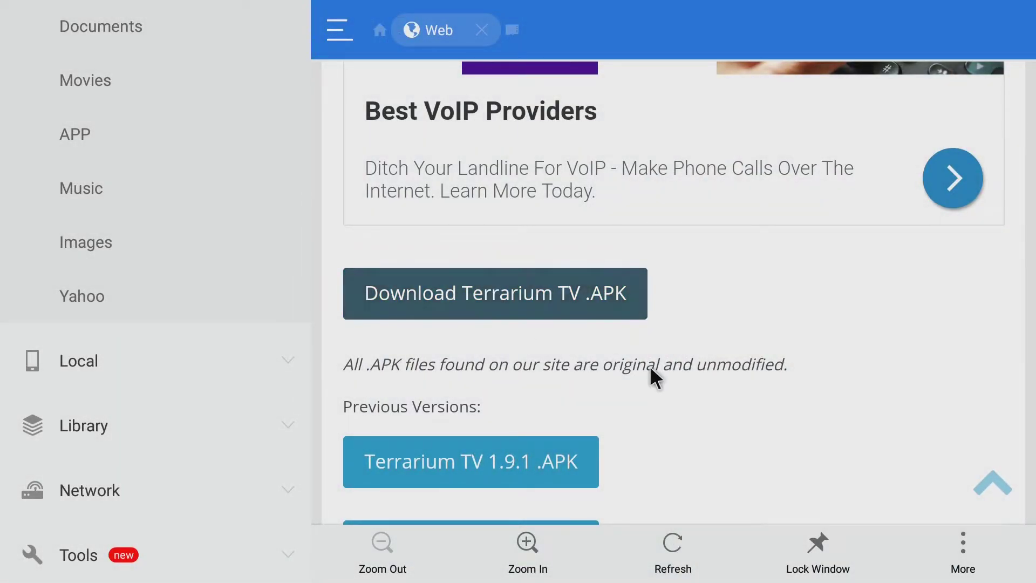
left_click(617, 312)
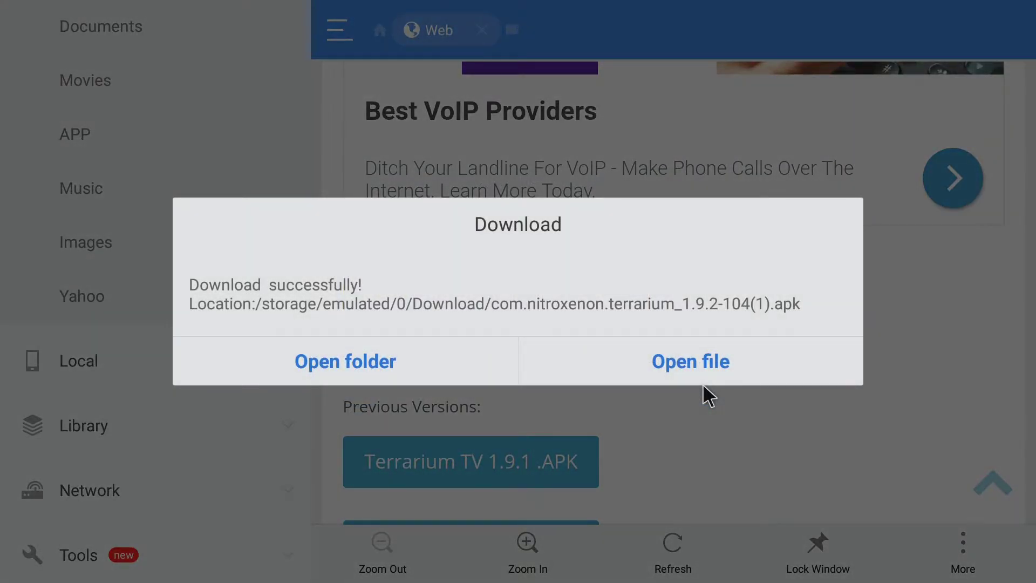
left_click(702, 360)
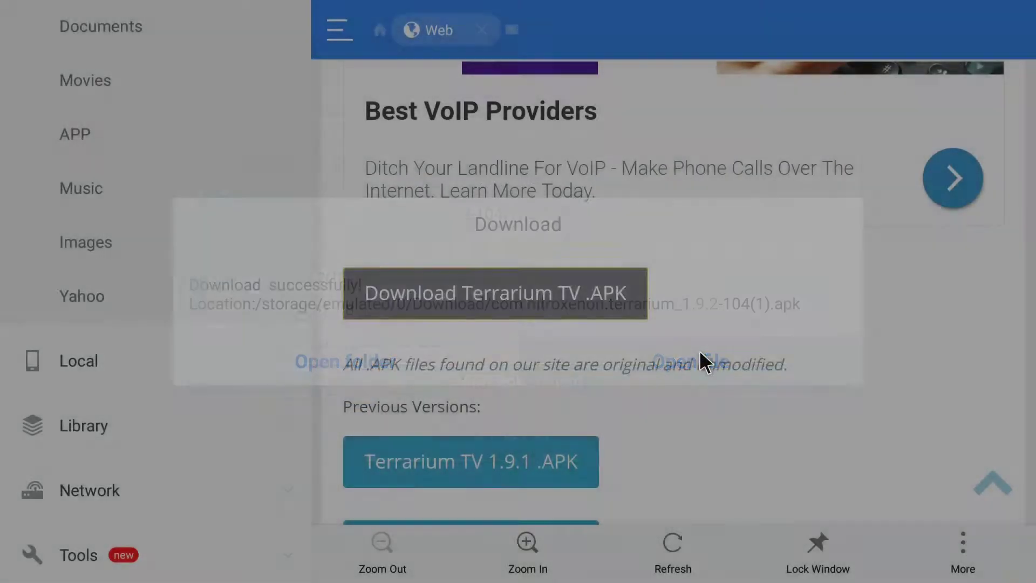
left_click(701, 440)
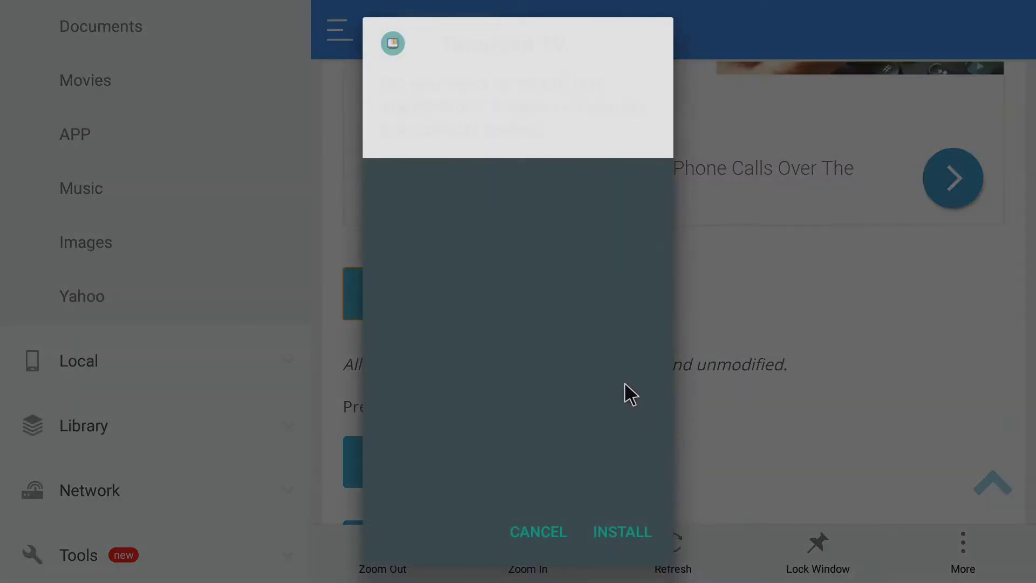
left_click(615, 529)
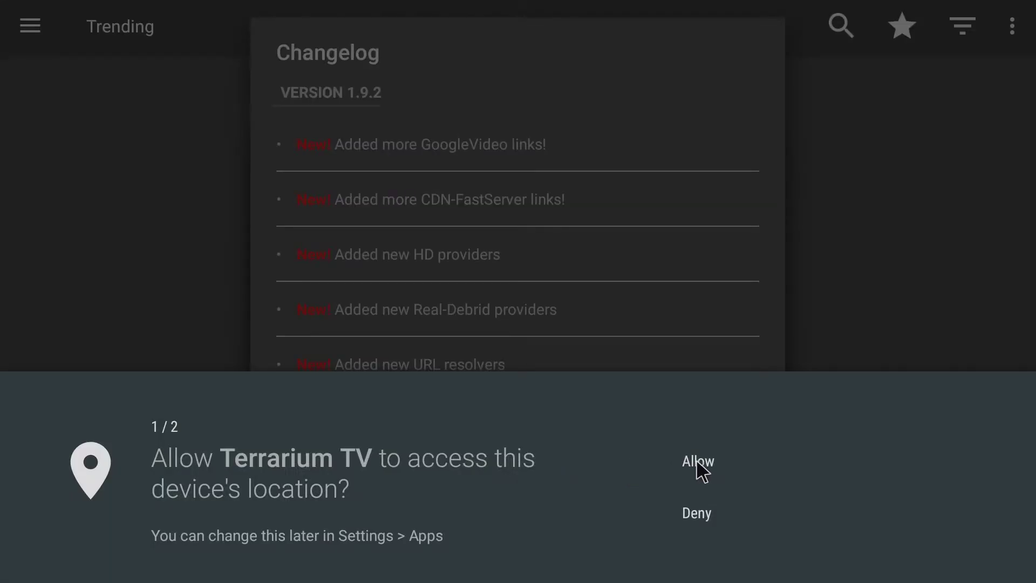
- Allow location, answer the media and contacts prompts, and dismiss the changelog
left_click(701, 515)
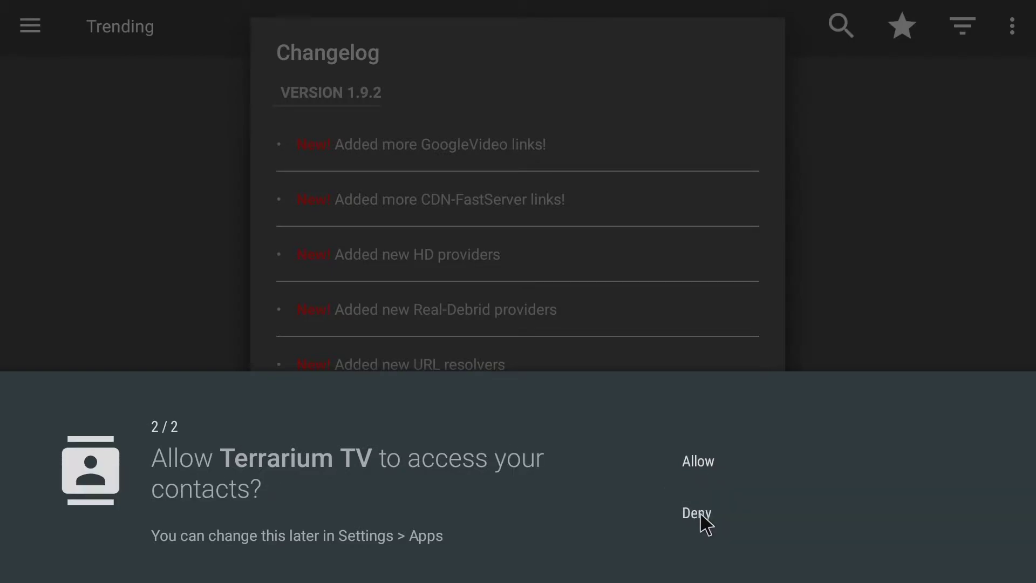
left_click(698, 510)
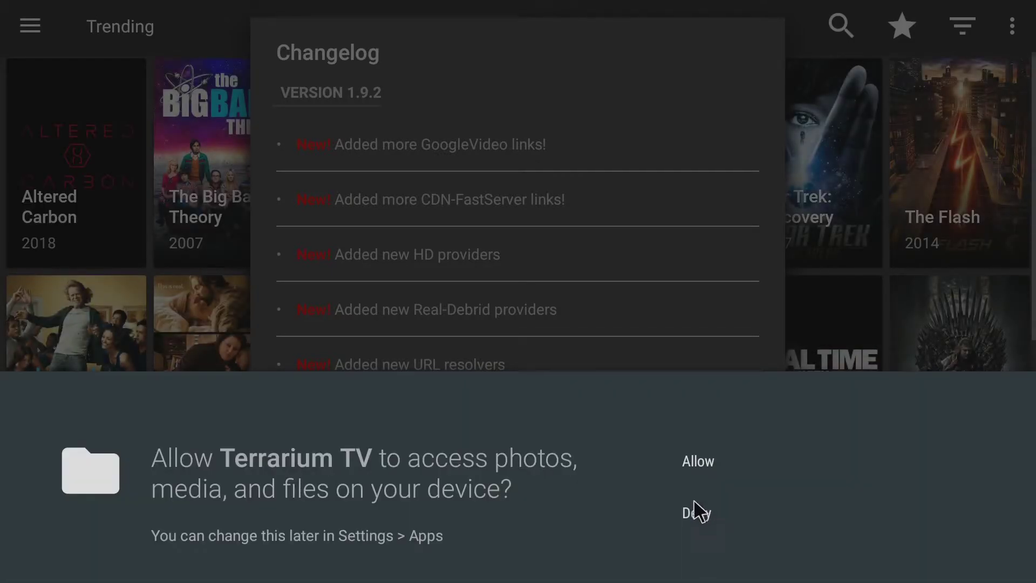
left_click(687, 516)
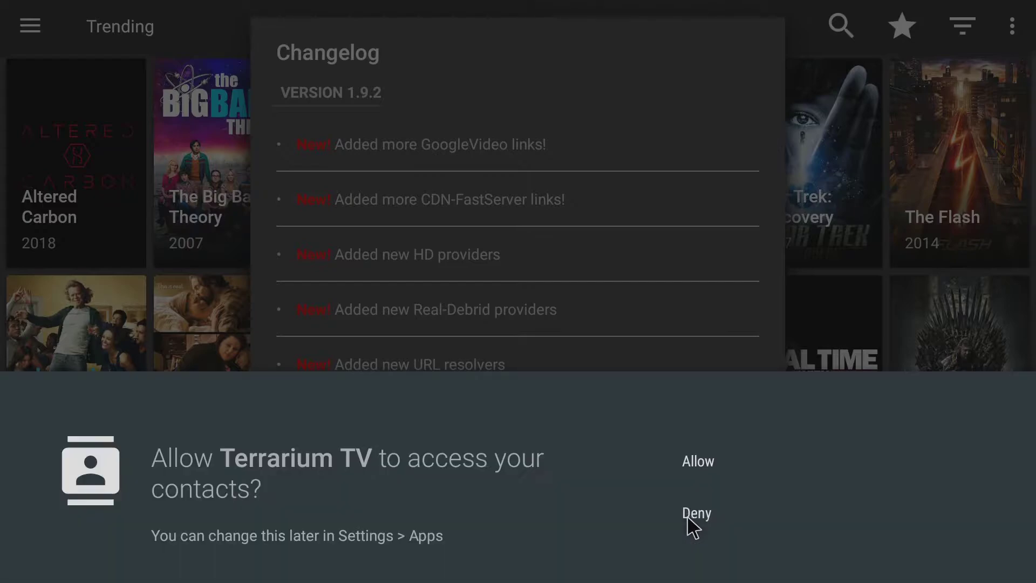
left_click(691, 512)
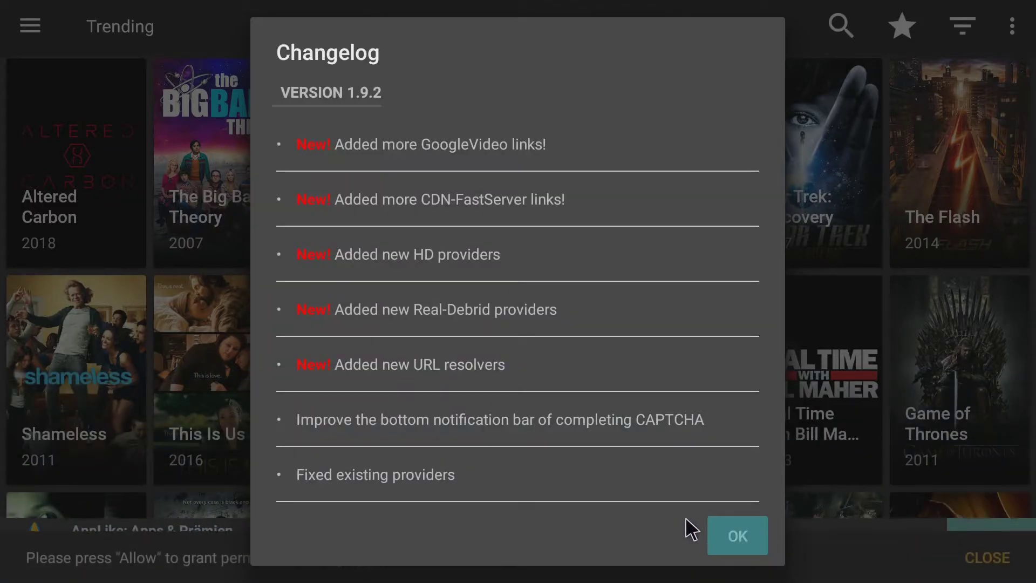
left_click(755, 532)
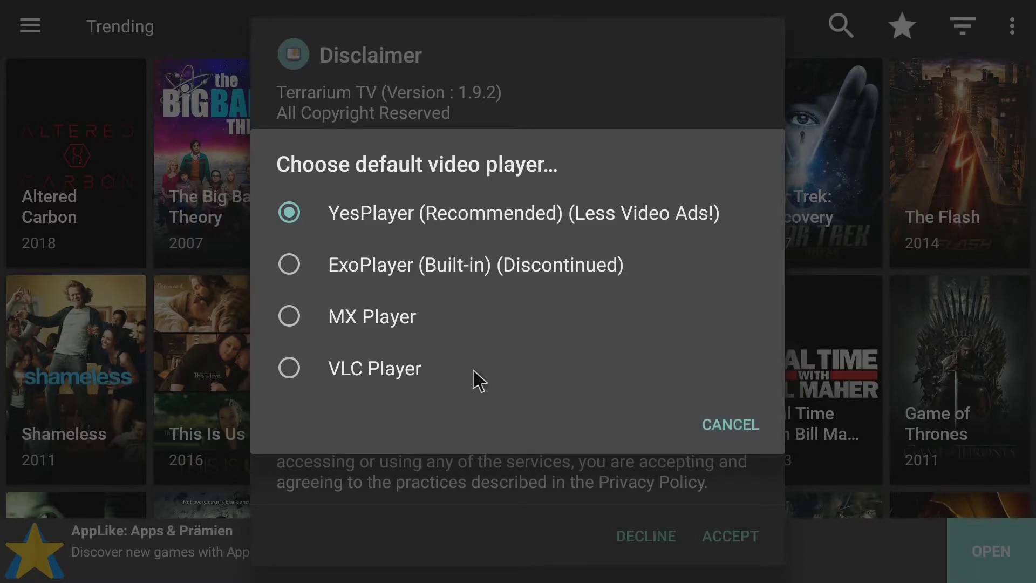
- Keep YesPlayer as default player and accept the disclaimer to reach the Trending grid
left_click(475, 206)
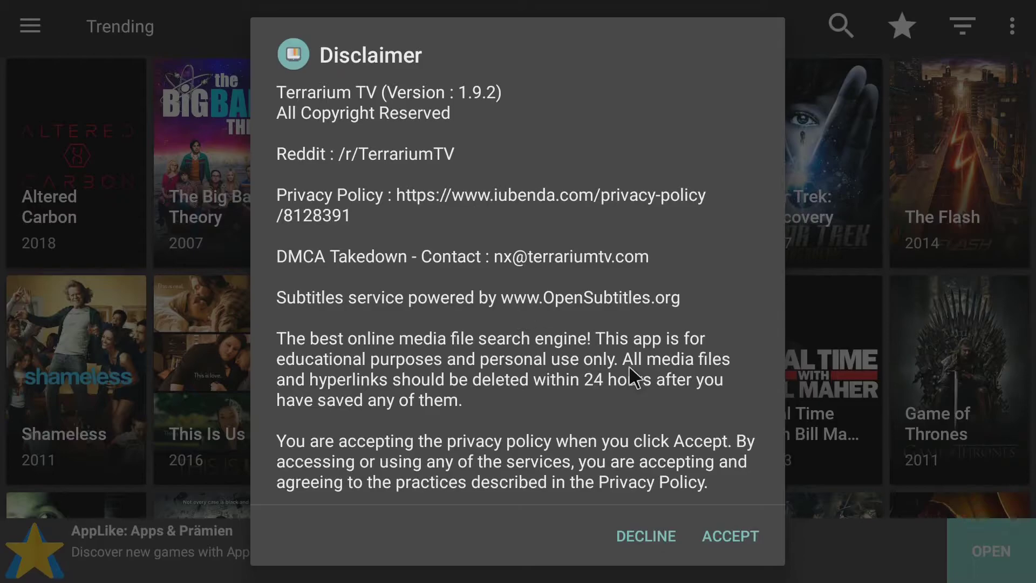
left_click(718, 537)
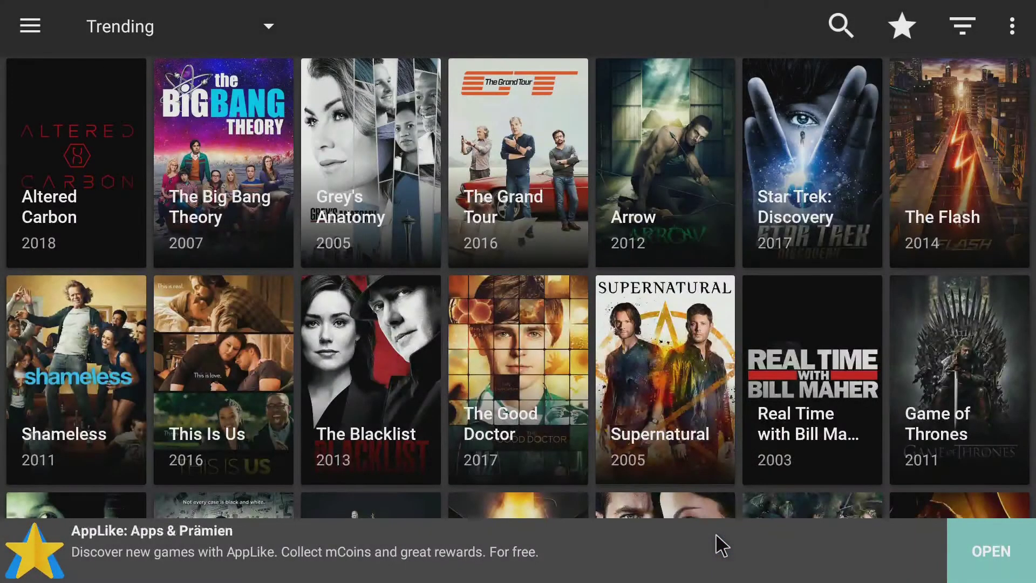
scroll(672, 351, "down", 5)
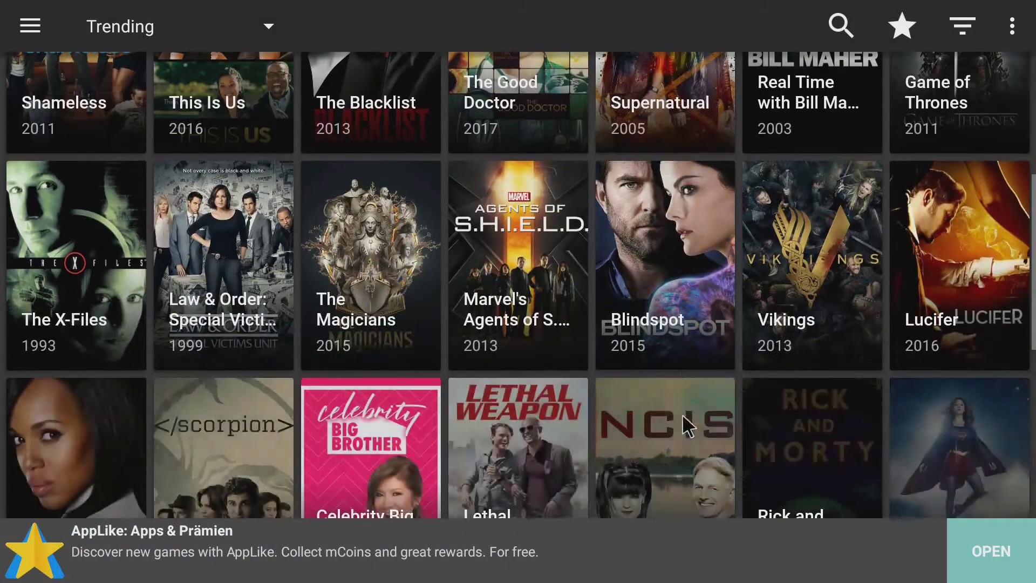
scroll(684, 351, "up", 5)
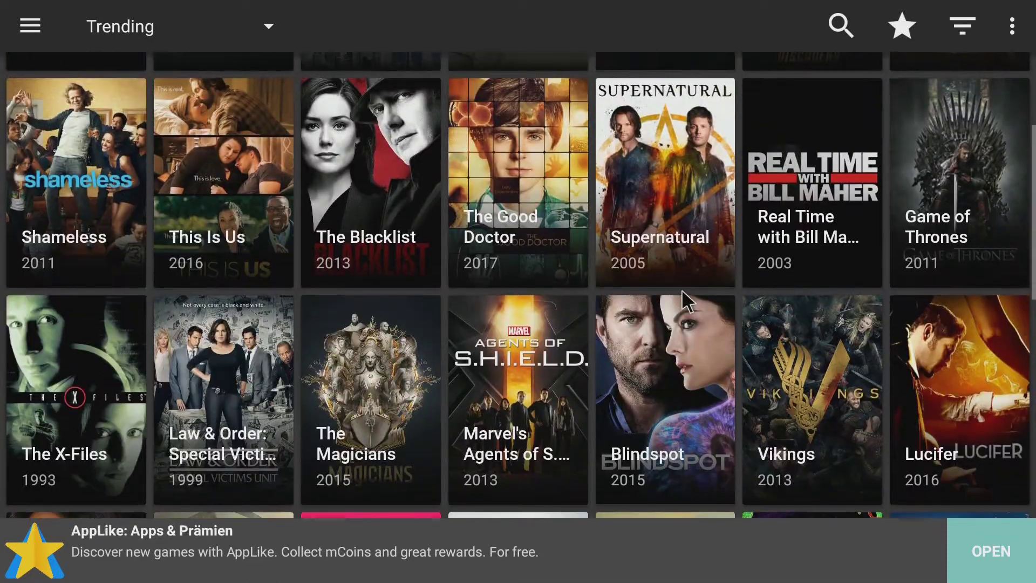
scroll(686, 308, "up", 4)
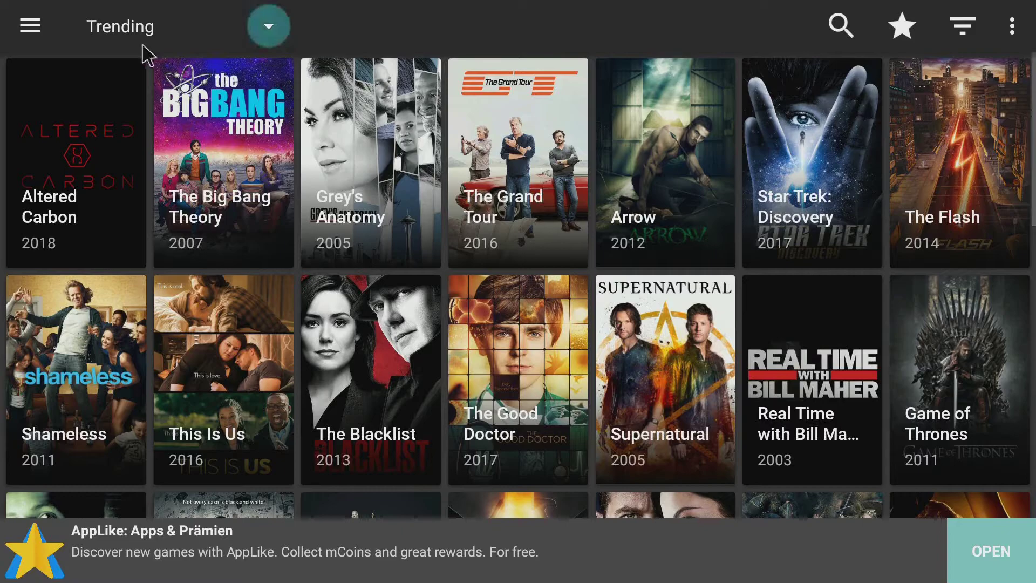
left_click(30, 27)
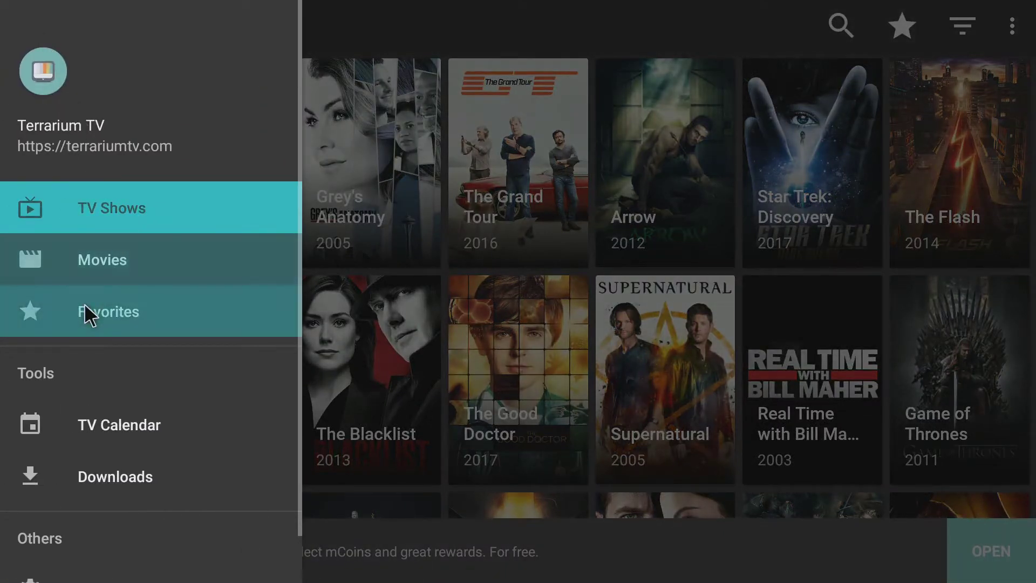
left_click(125, 230)
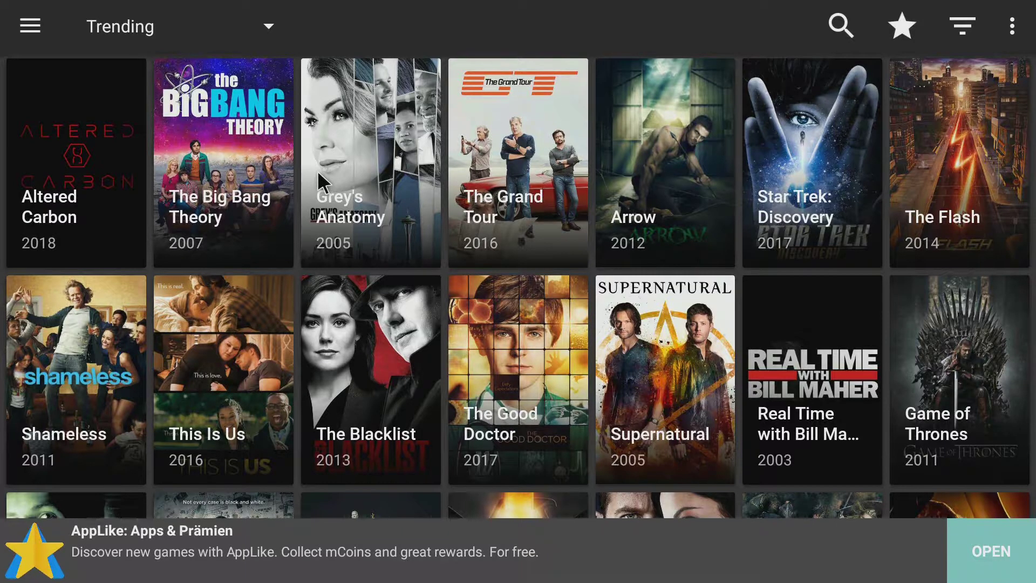
- Leave Terrarium TV and open a new Yahoo tab in ES File Explorer's browser
key("Escape")
key("Escape")
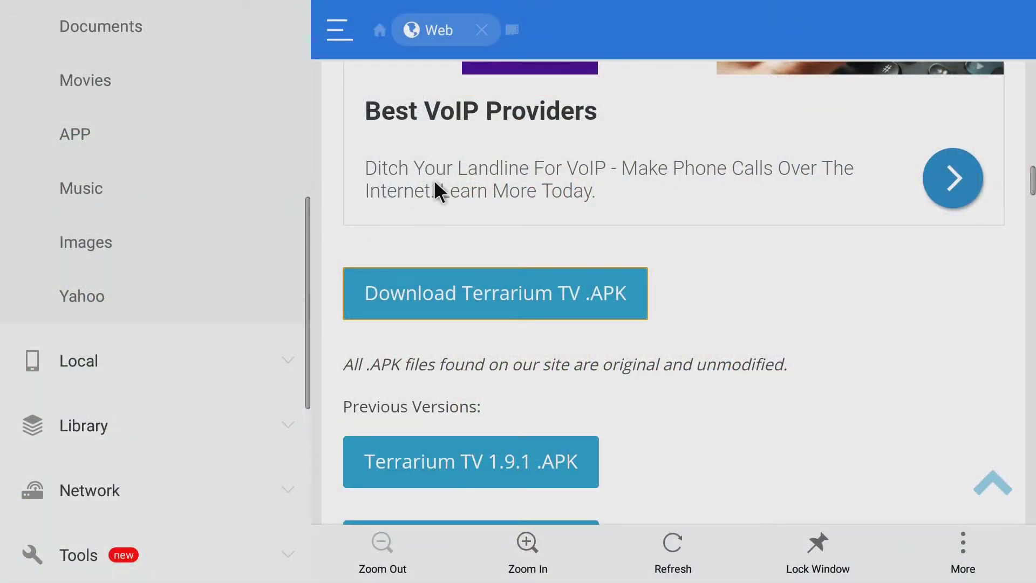
scroll(434, 179, "down", 5)
left_click(459, 212)
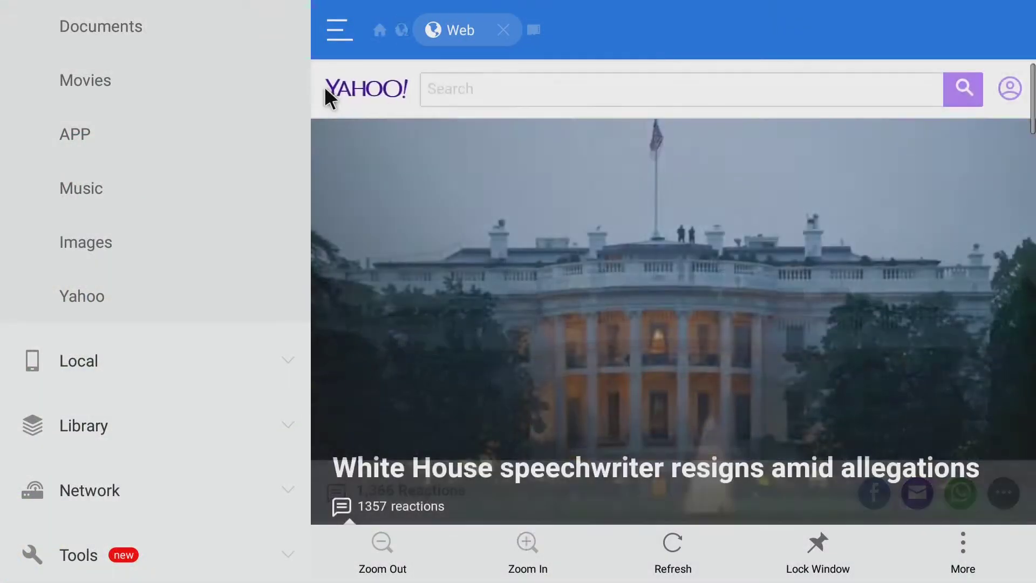
left_click(458, 89)
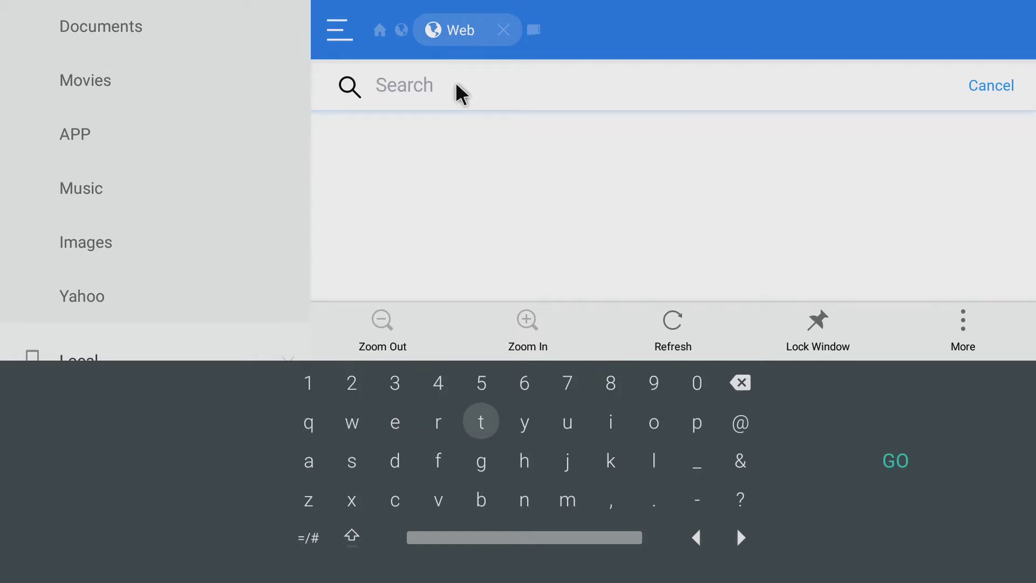
- Enter 'mobdro app' and run the 'mobdro app apk' suggested search
type("mo")
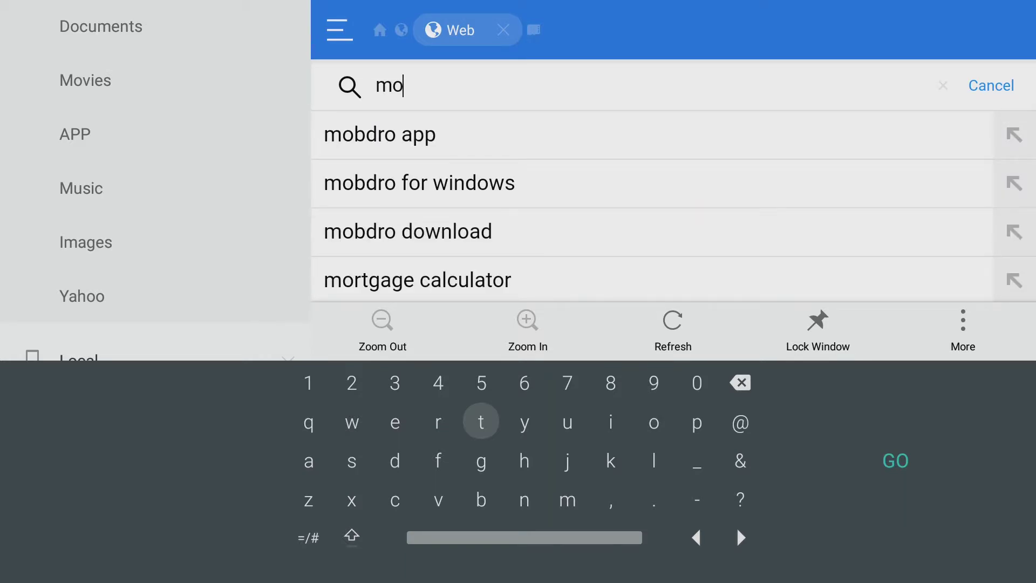
key("Down")
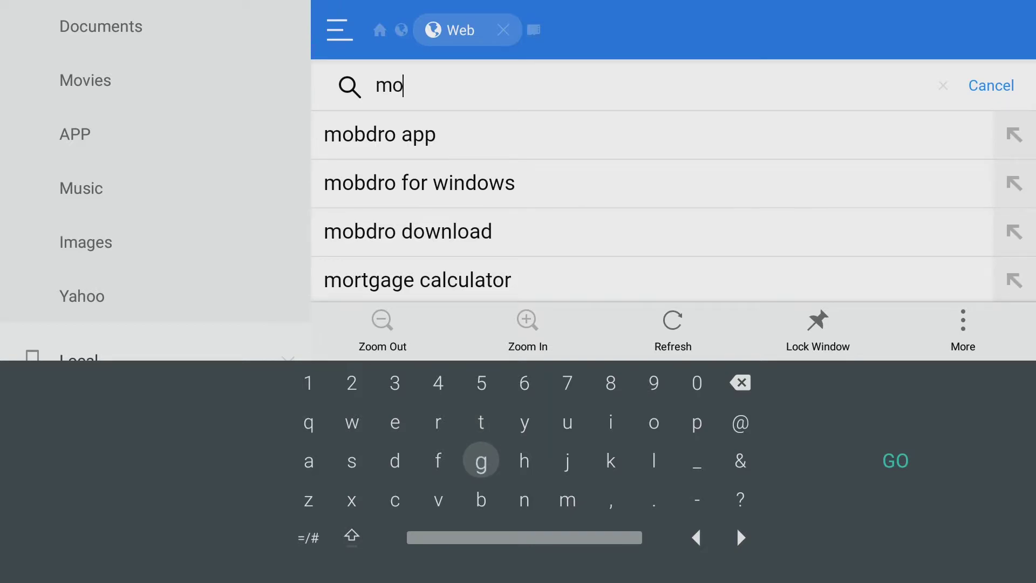
type("bdro")
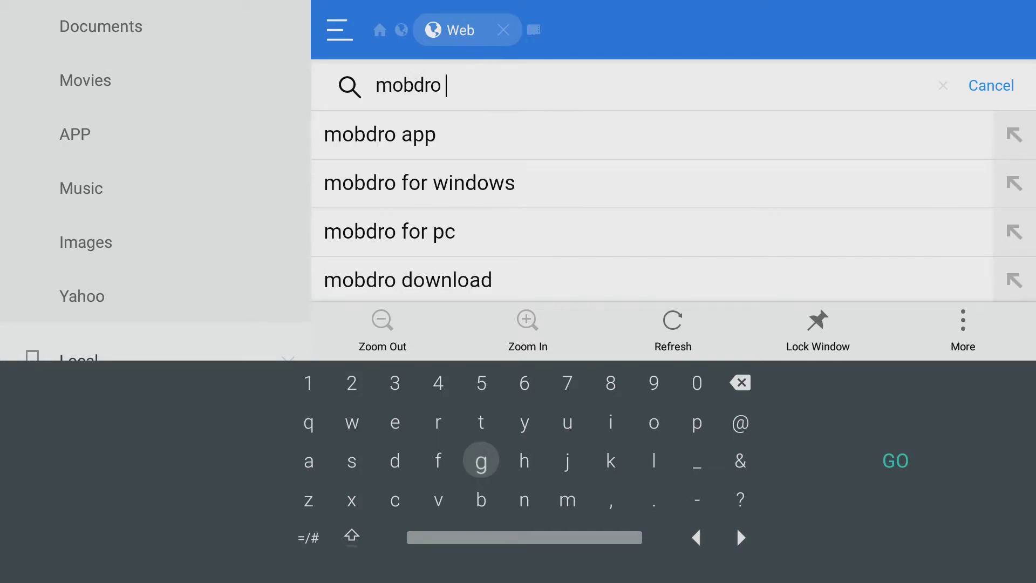
type("app")
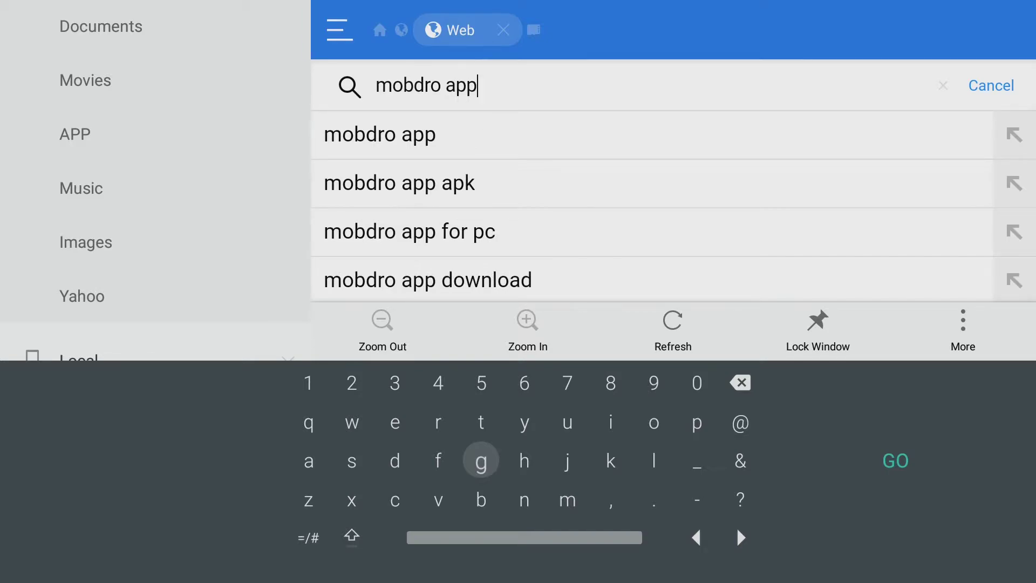
key("Down")
key("Down")
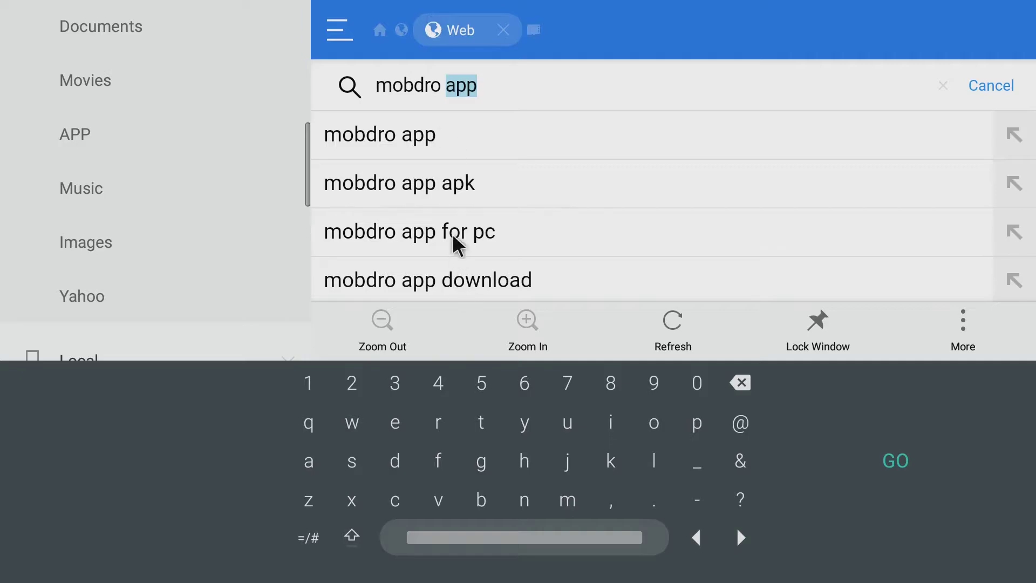
key("Escape")
left_click(441, 186)
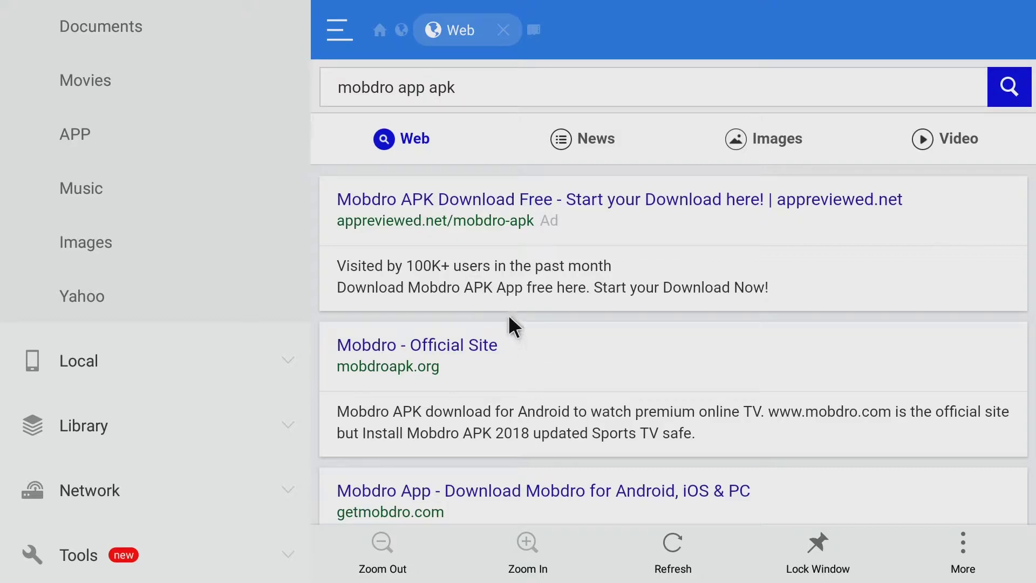
- Edit the query to 'mobdroapp' and try the mobdroappdownload suggestion
left_click(499, 84)
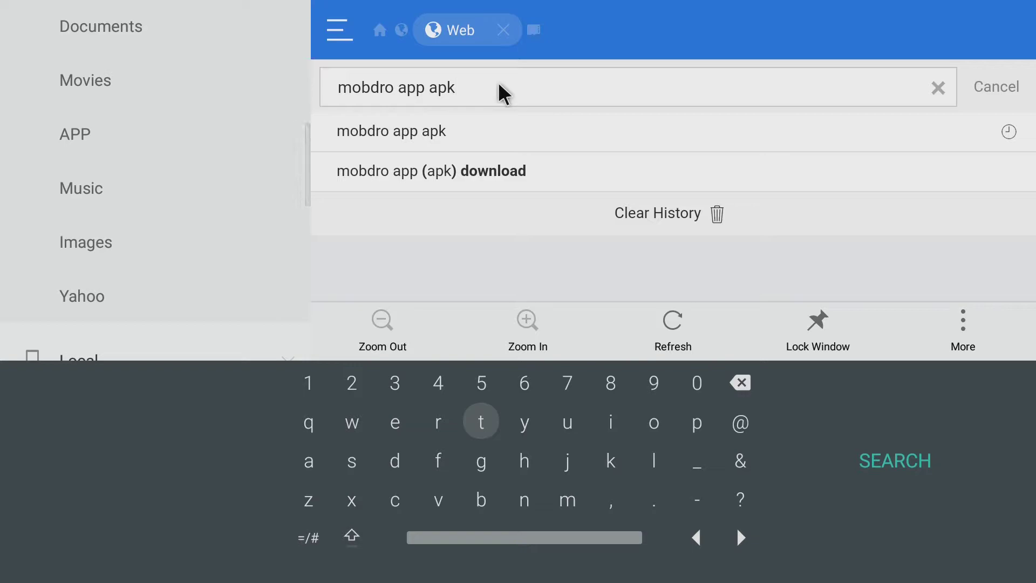
key("BackSpace")
key("BackSpace")
key("BackSpace")
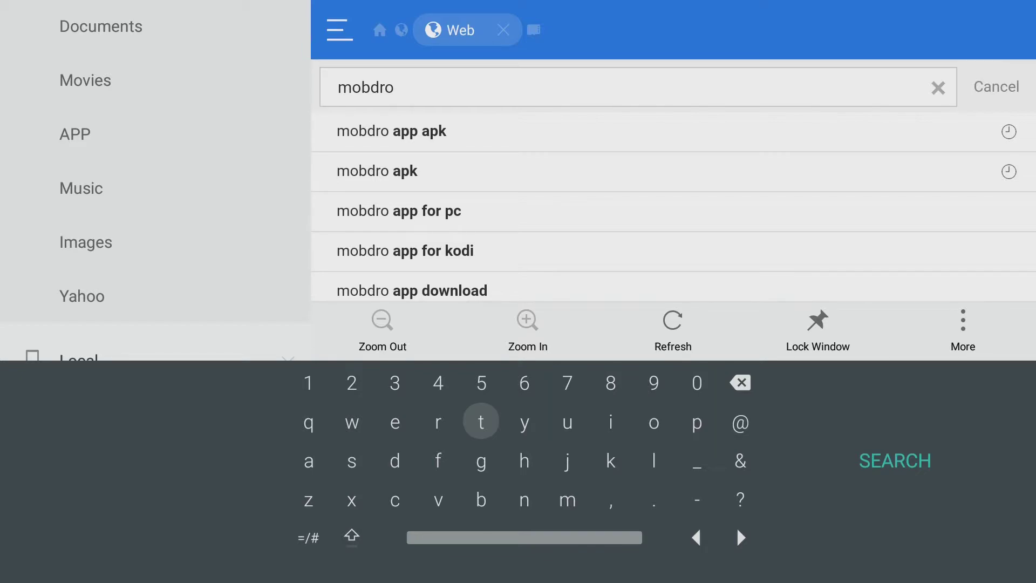
type("app")
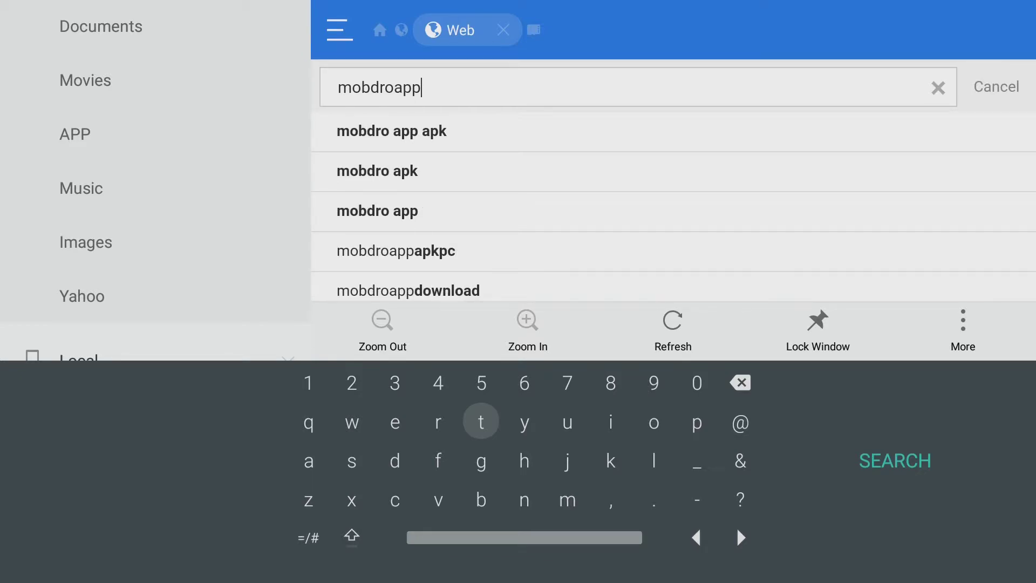
key("Escape")
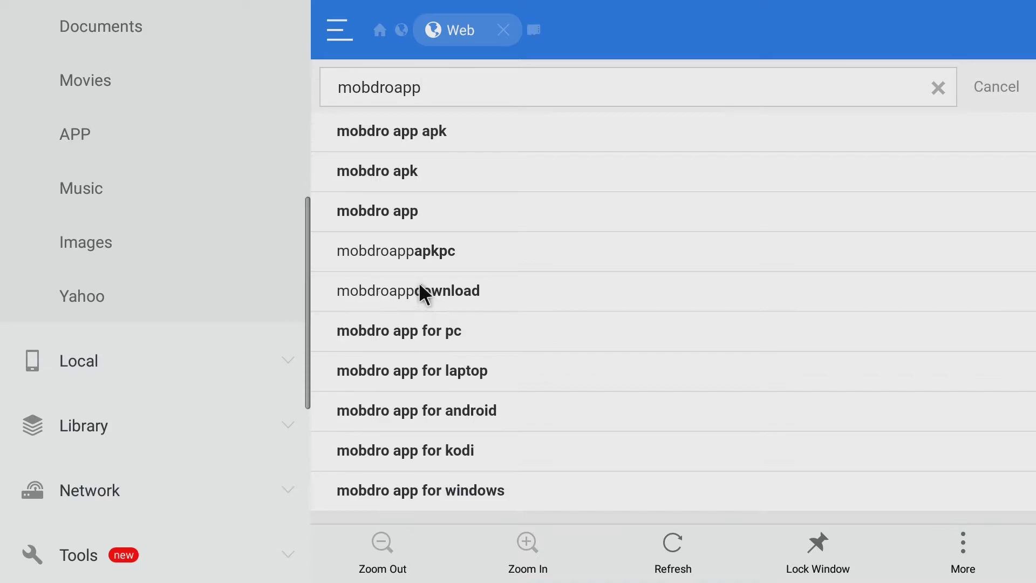
double_click(420, 291)
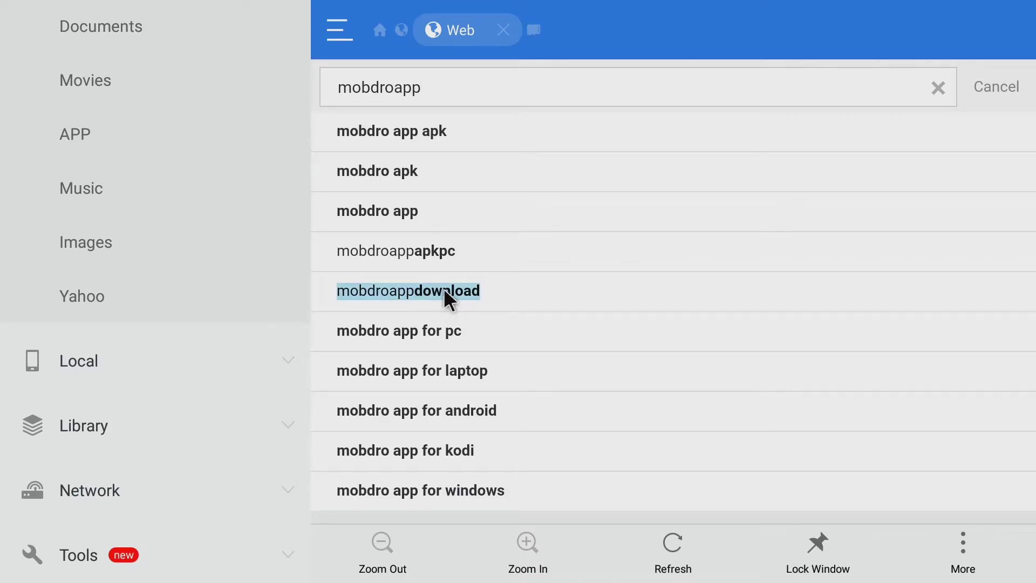
left_click(440, 289)
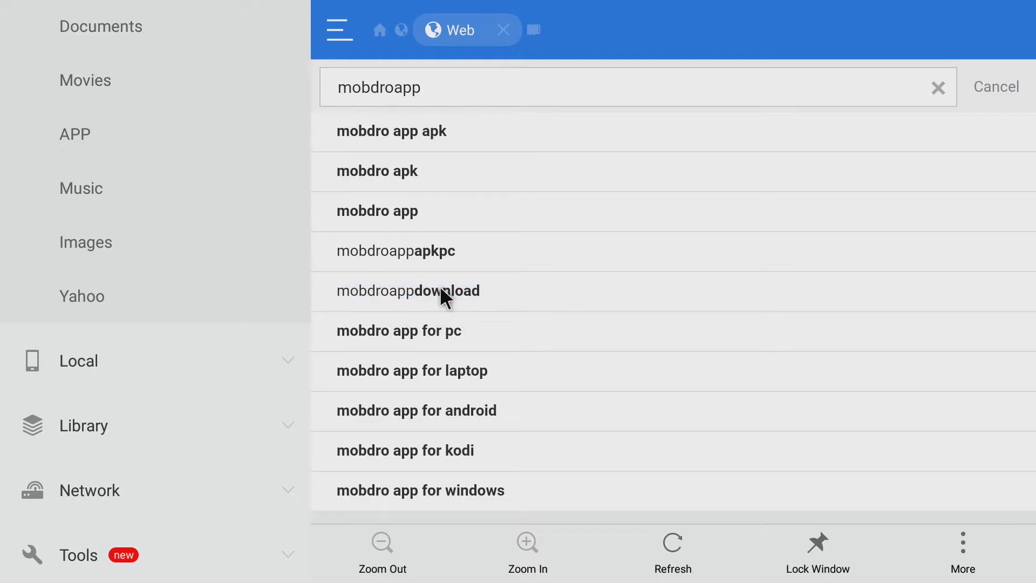
key("Return")
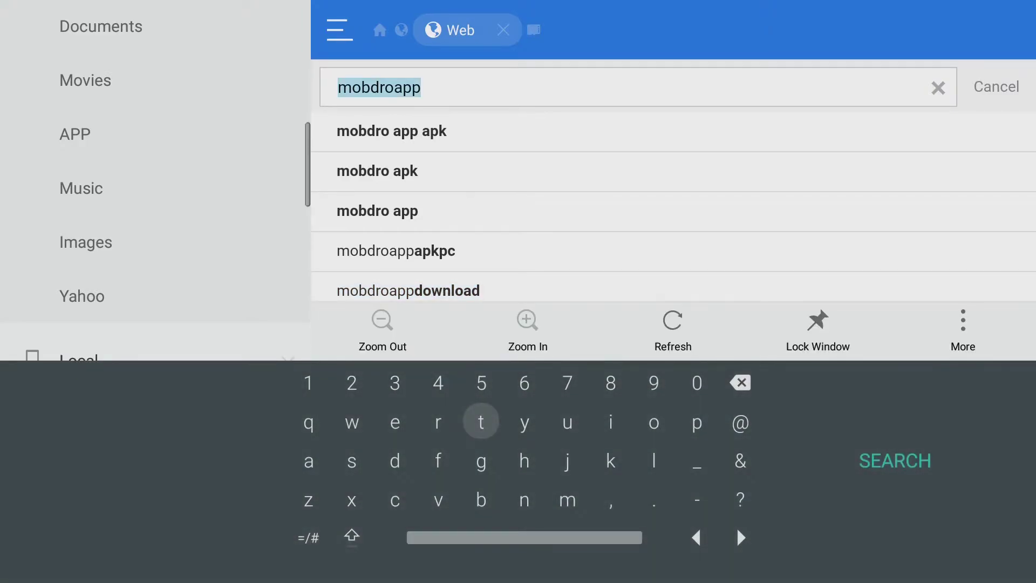
key("Down")
key("Down")
key("Up")
key("Up")
left_click(458, 294)
double_click(458, 291)
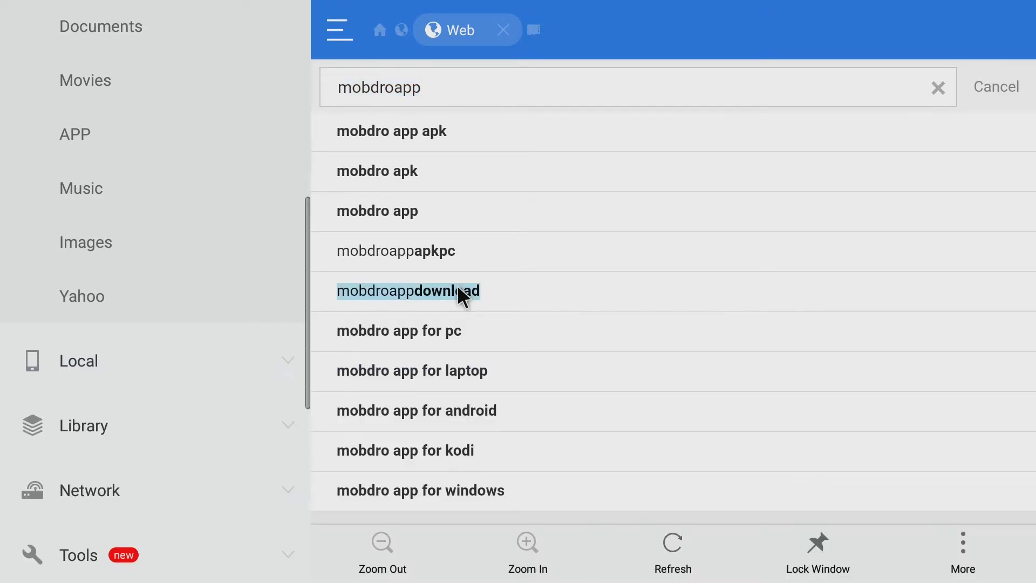
left_click(457, 291)
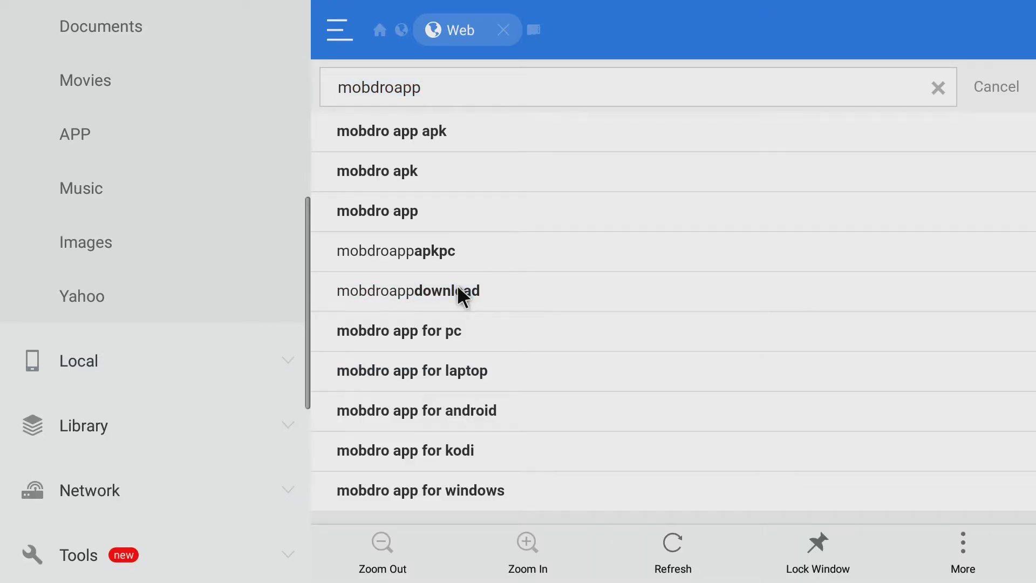
- Complete the query as 'mobdroappdownload' and run the search
left_click(488, 75)
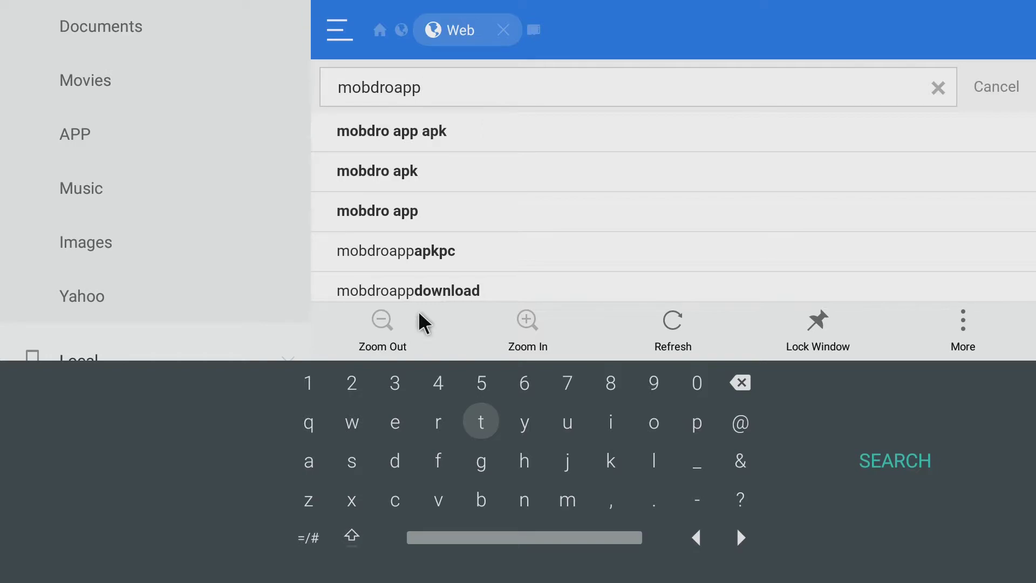
key("Down")
key("Down")
key("Left")
key("Left")
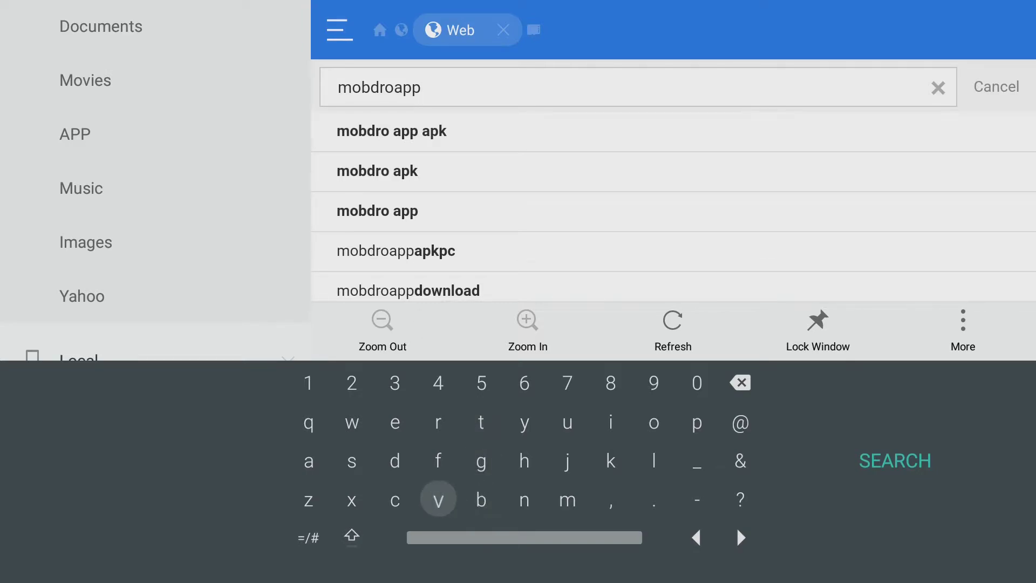
key("Up")
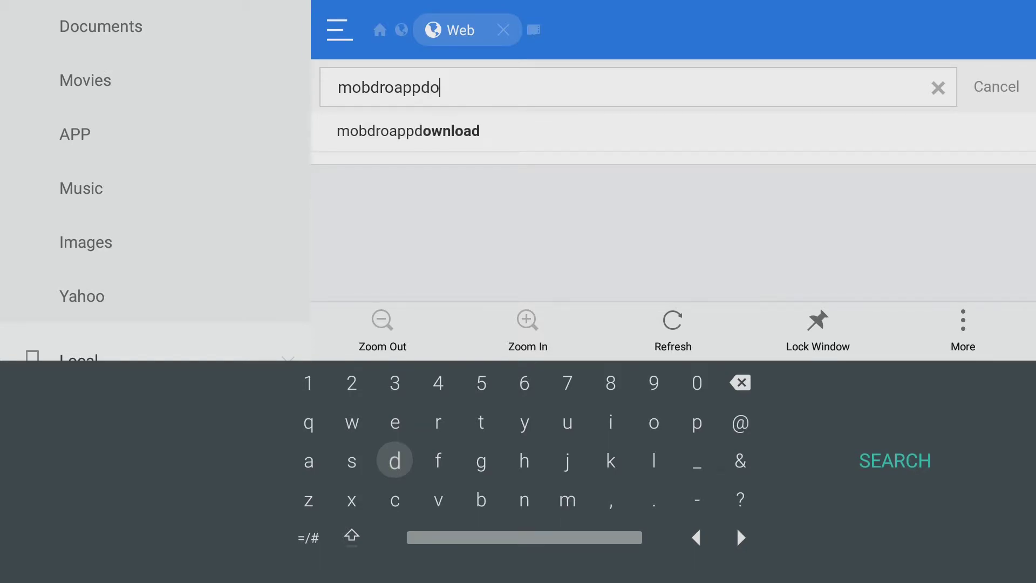
type("wnloa")
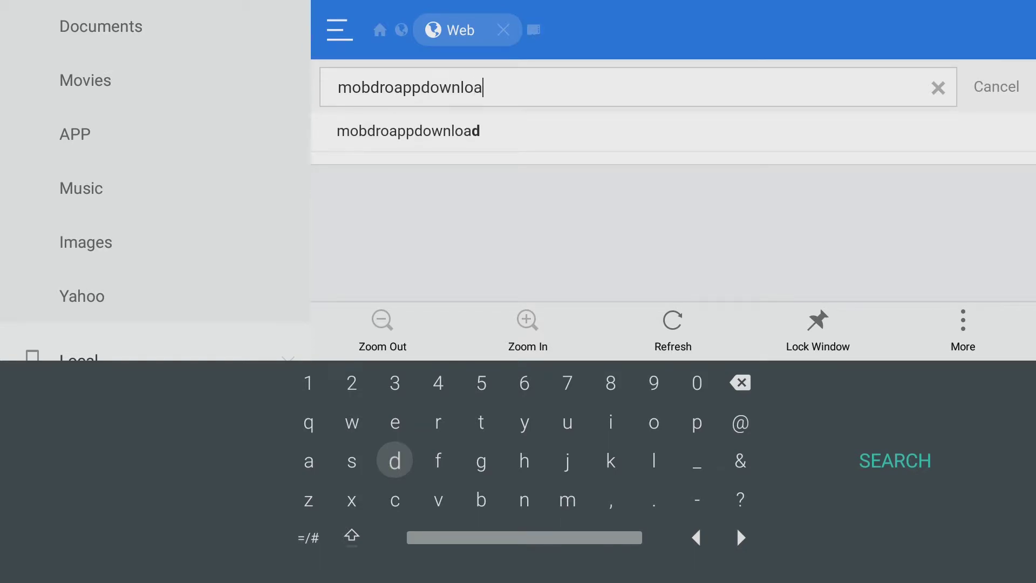
type("d")
key("Return")
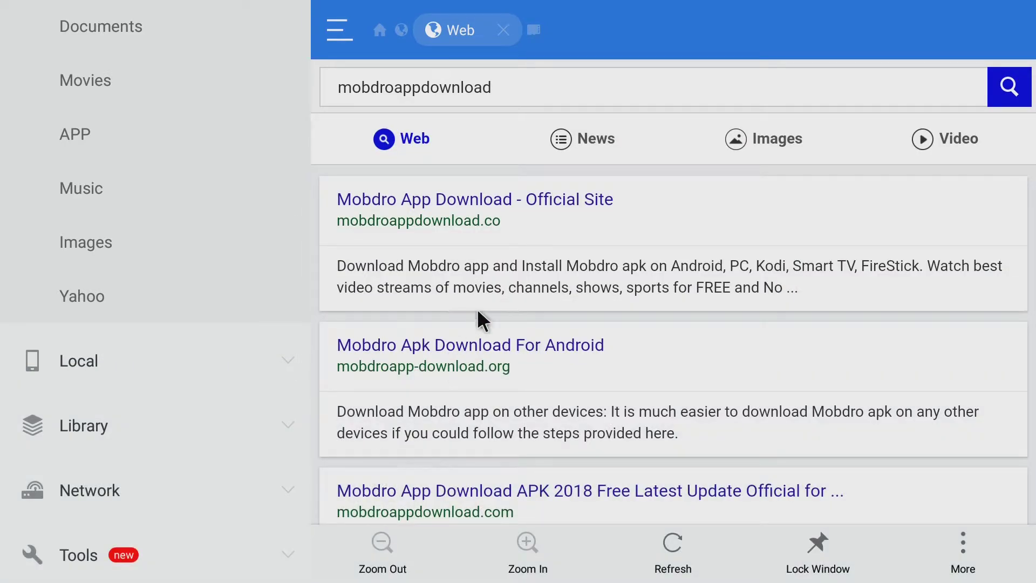
- Go to the Mobdro official site's MOBDRO APK page and download the Mobdro 2.0.62 APK
left_click(495, 202)
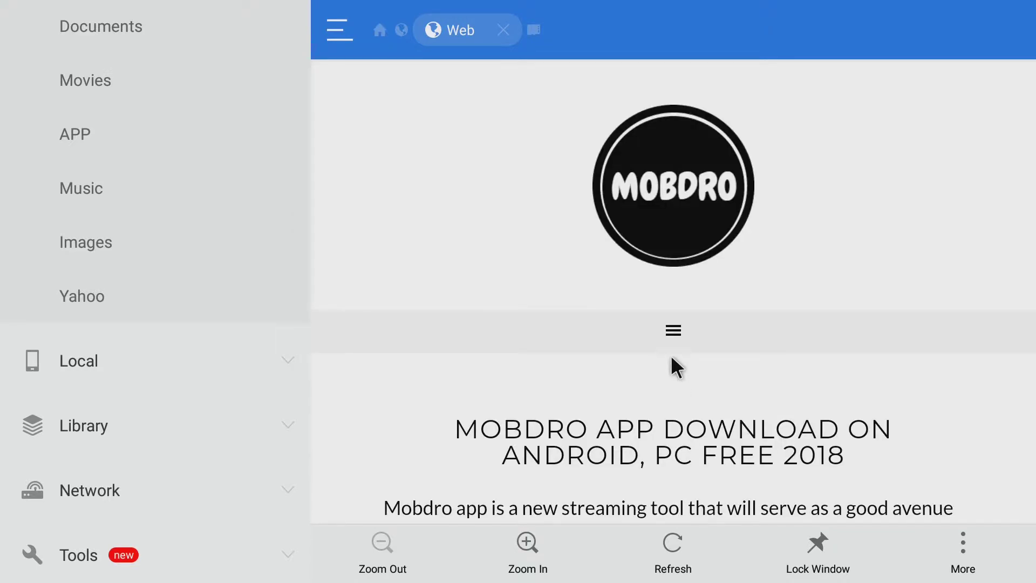
left_click(670, 332)
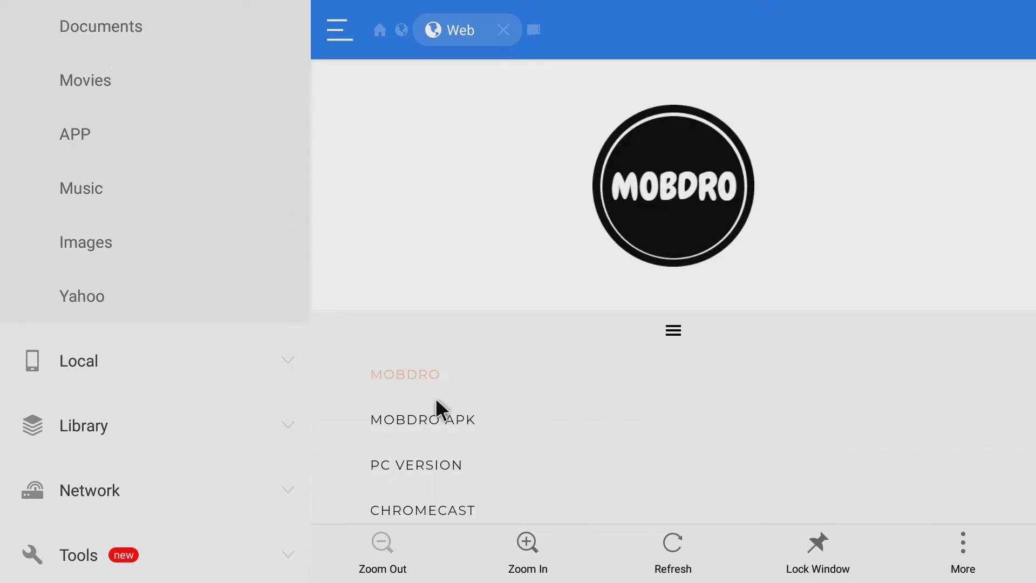
left_click(411, 418)
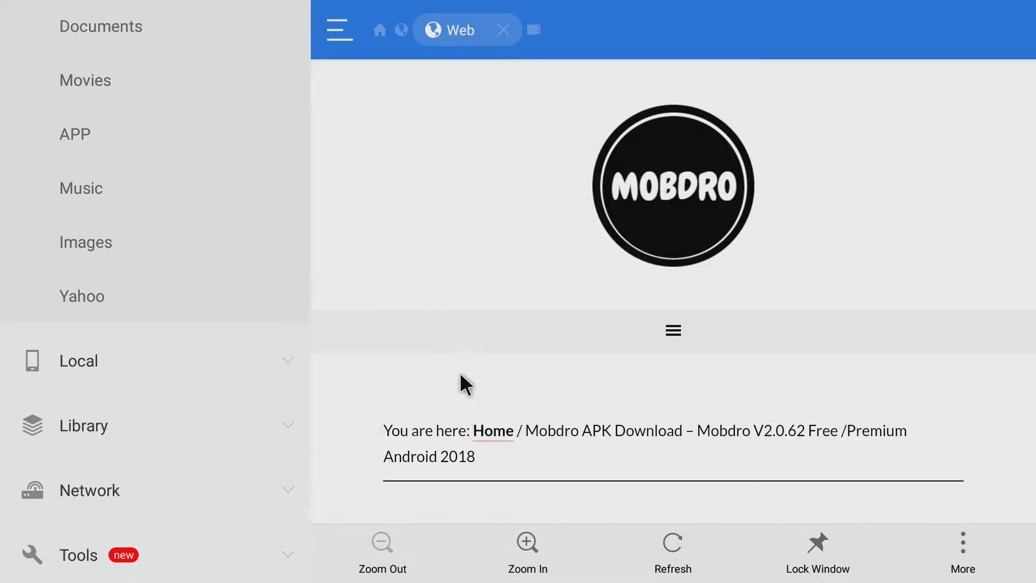
key("Down")
key("Down")
key("Down")
key("Down")
key("Down")
key("Down")
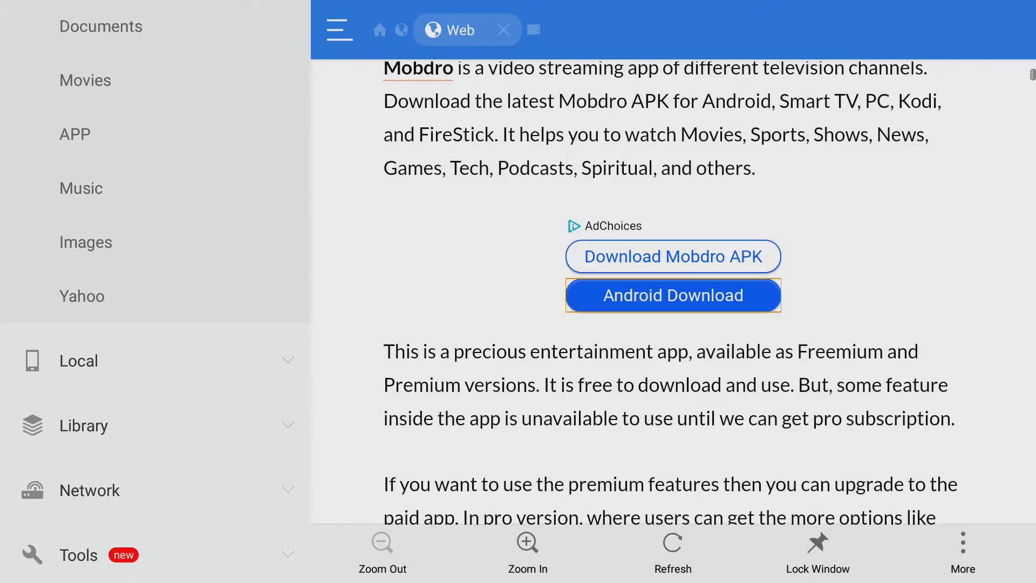
key("Down")
key("Down")
key("Down")
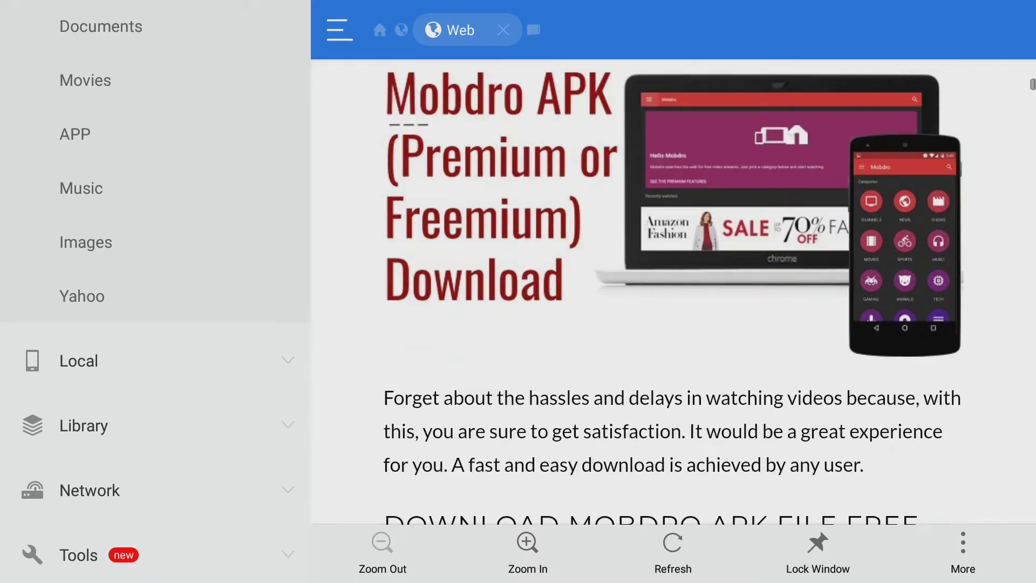
key("Down")
key("Down")
key("Down")
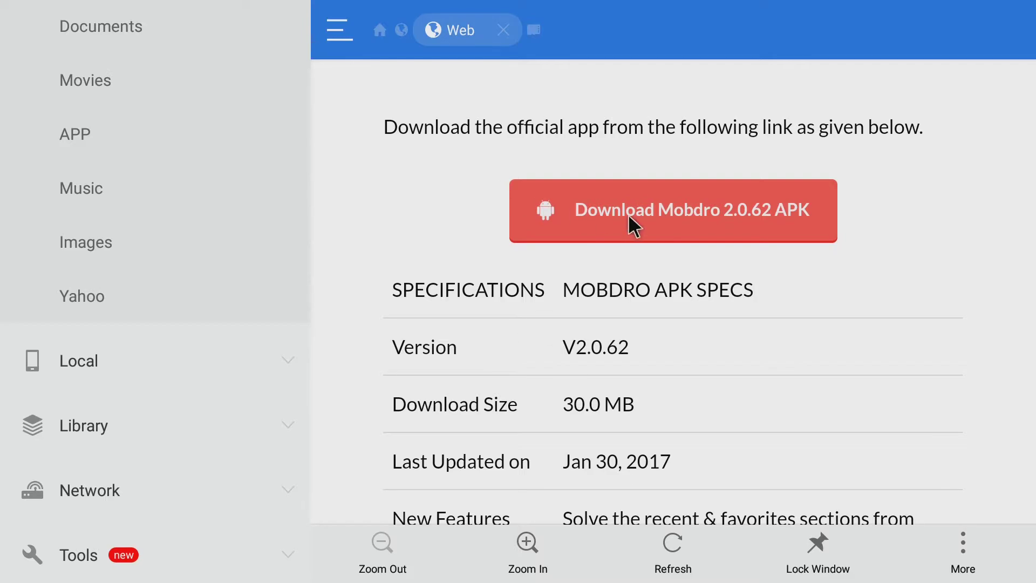
left_click(628, 214)
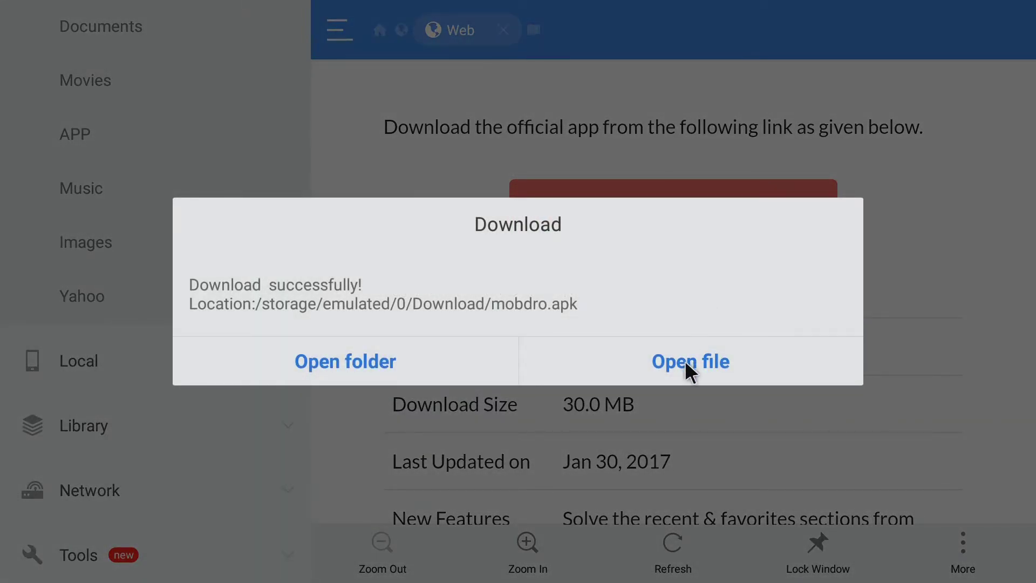
- Install the downloaded mobdro.apk and launch Mobdro to its Welcome screen
left_click(686, 363)
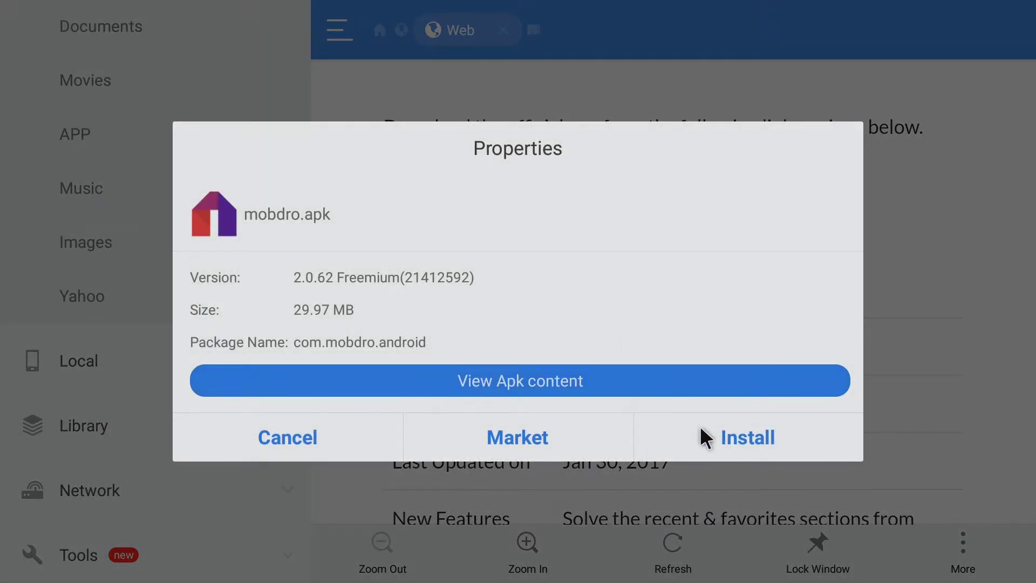
left_click(701, 428)
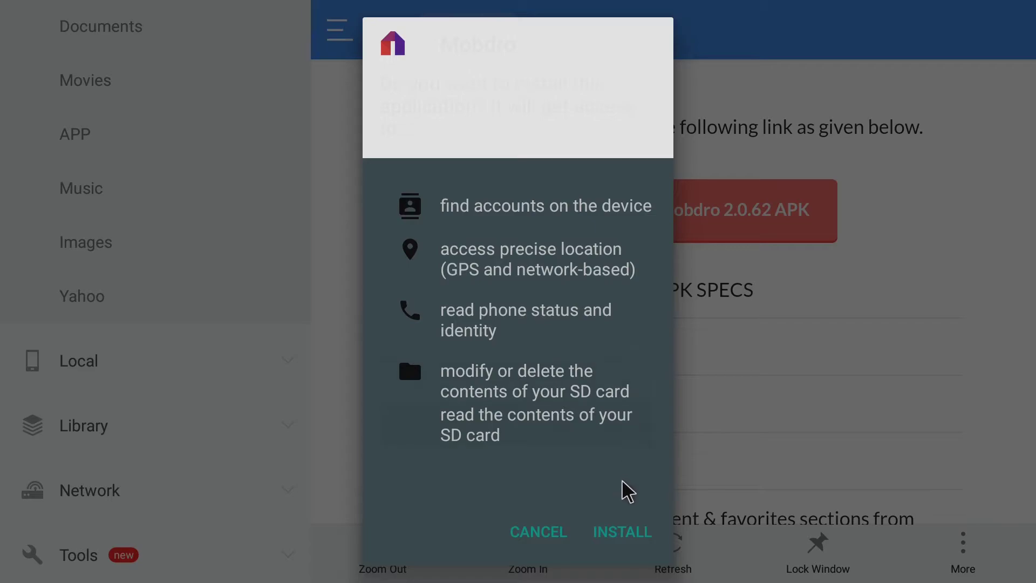
left_click(612, 517)
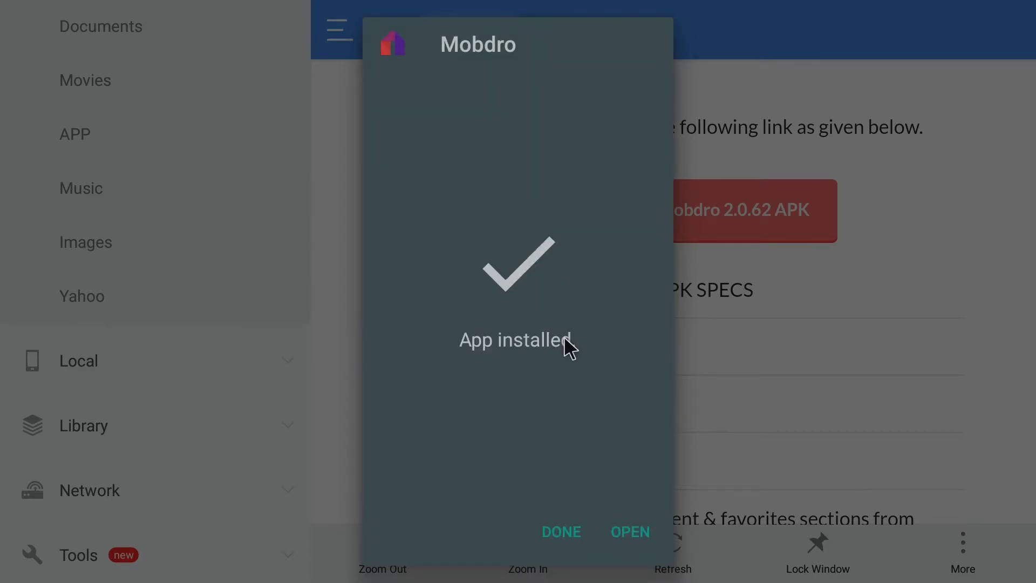
left_click(614, 526)
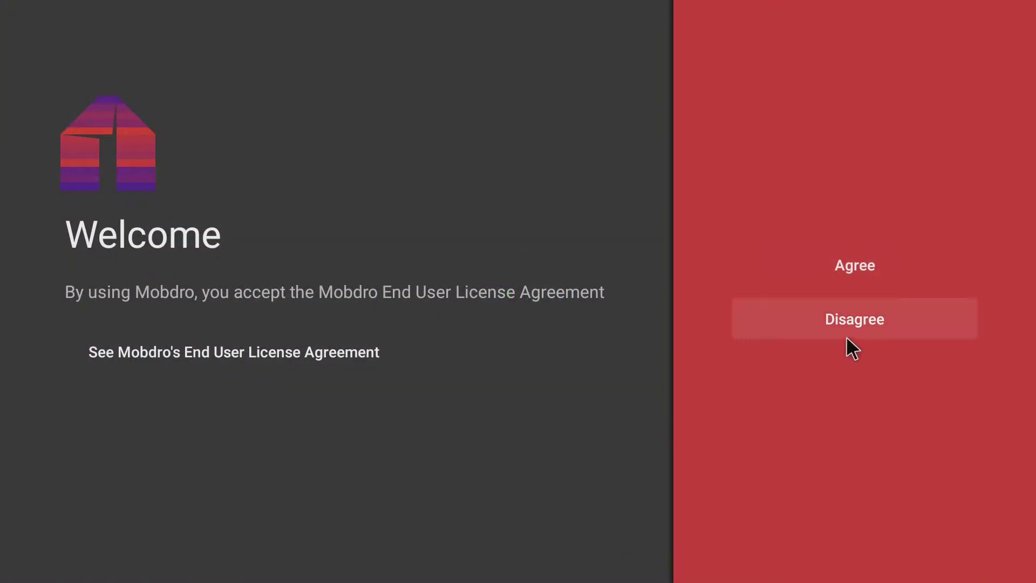
- Accept the Mobdro license agreement and browse the channel Categories row
left_click(866, 275)
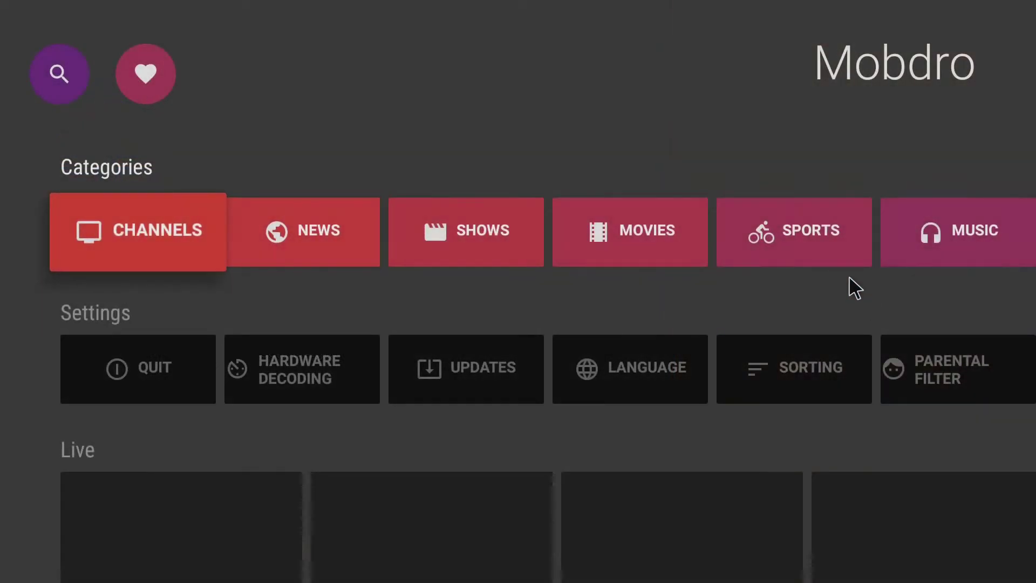
scroll(694, 398, "down", 1)
scroll(684, 270, "down", 2)
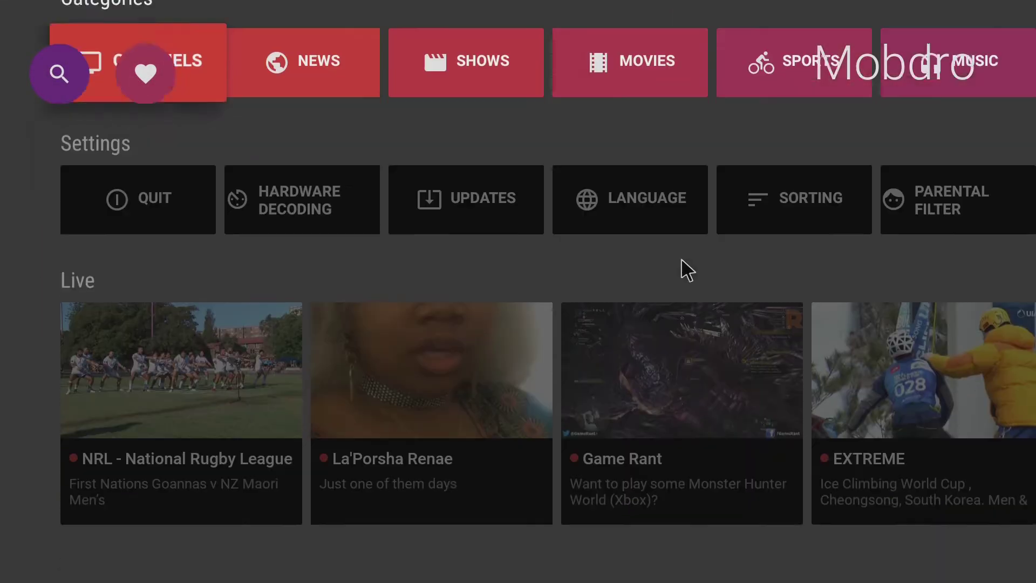
scroll(692, 318, "up", 1)
scroll(703, 115, "up", 2)
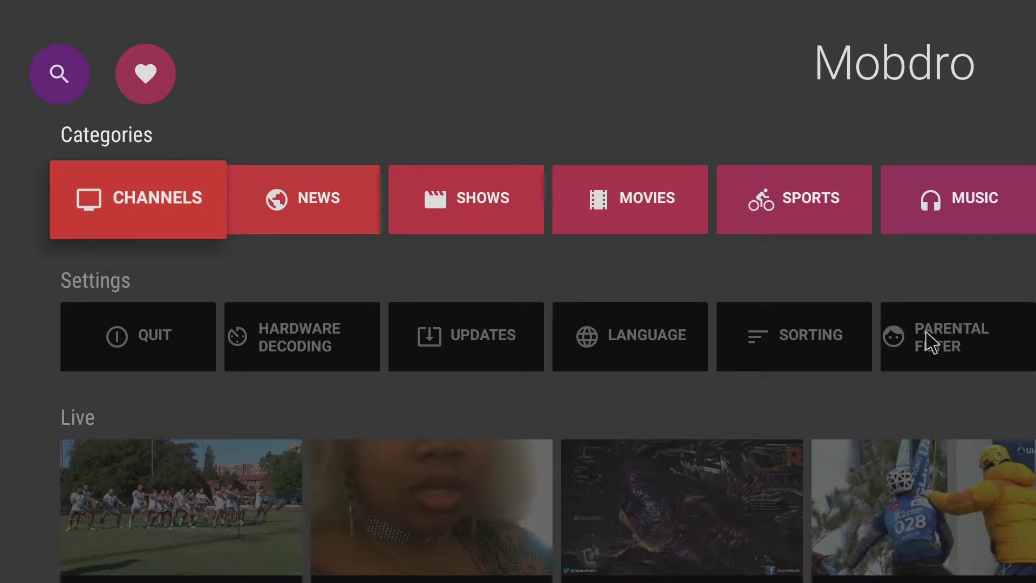
left_click_drag(948, 212, 573, 247)
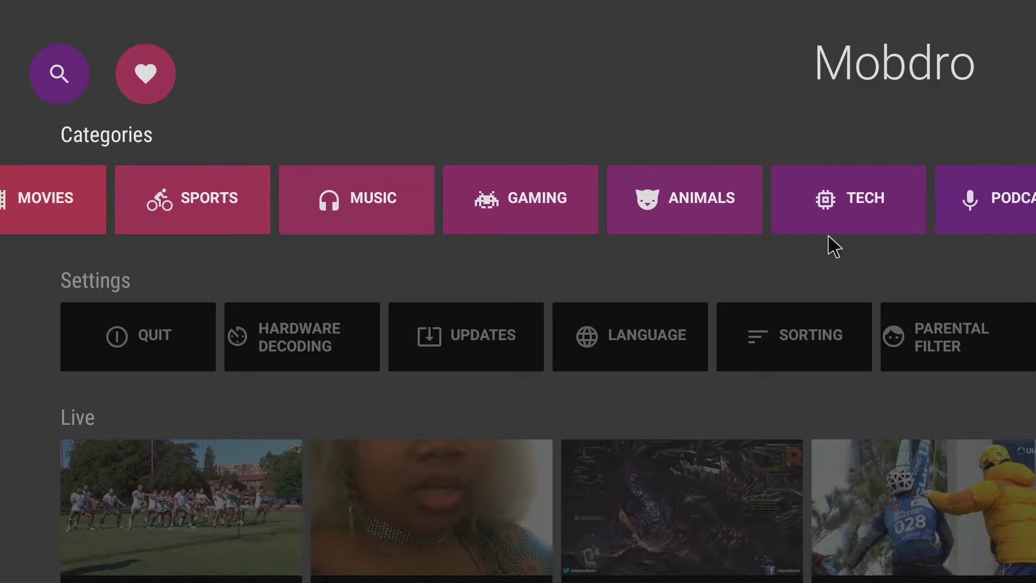
left_click_drag(828, 234, 618, 232)
left_click_drag(866, 216, 787, 216)
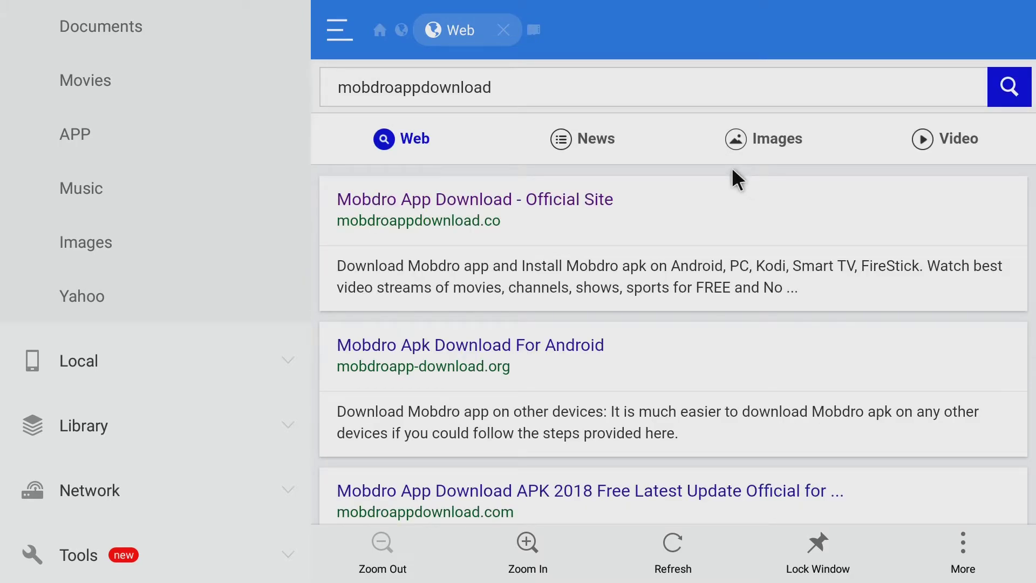
- Search the web for 'aptoide apk', open the en.aptoide.com/installer result and accept the cookie notice
left_click(641, 97)
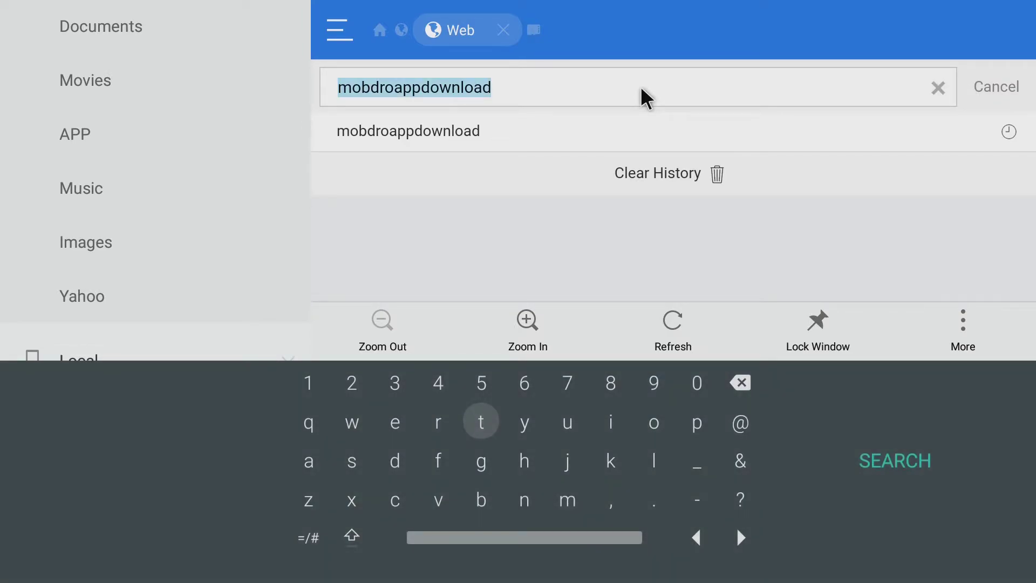
type("ap")
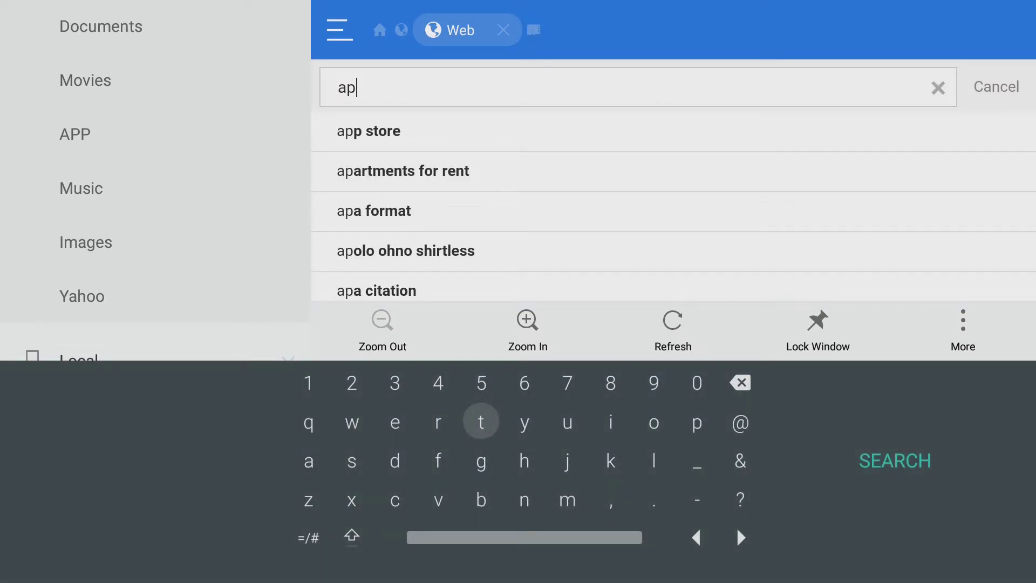
type("toide")
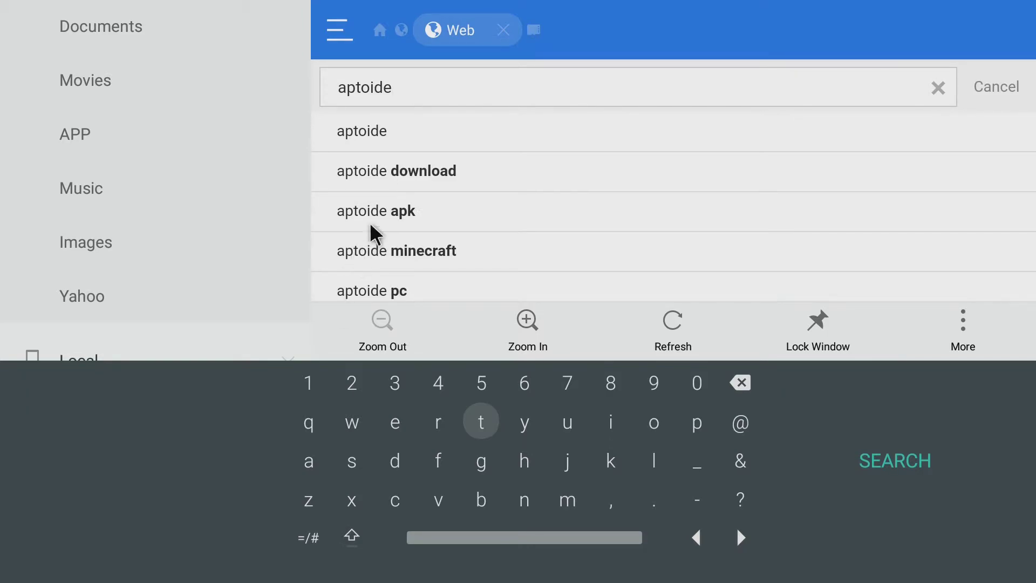
key("Escape")
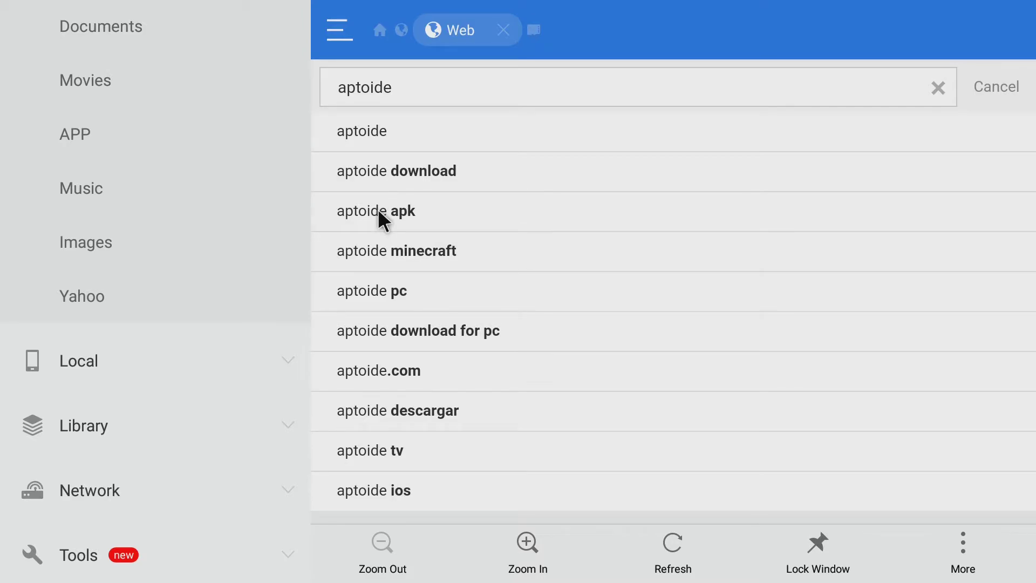
left_click(377, 208)
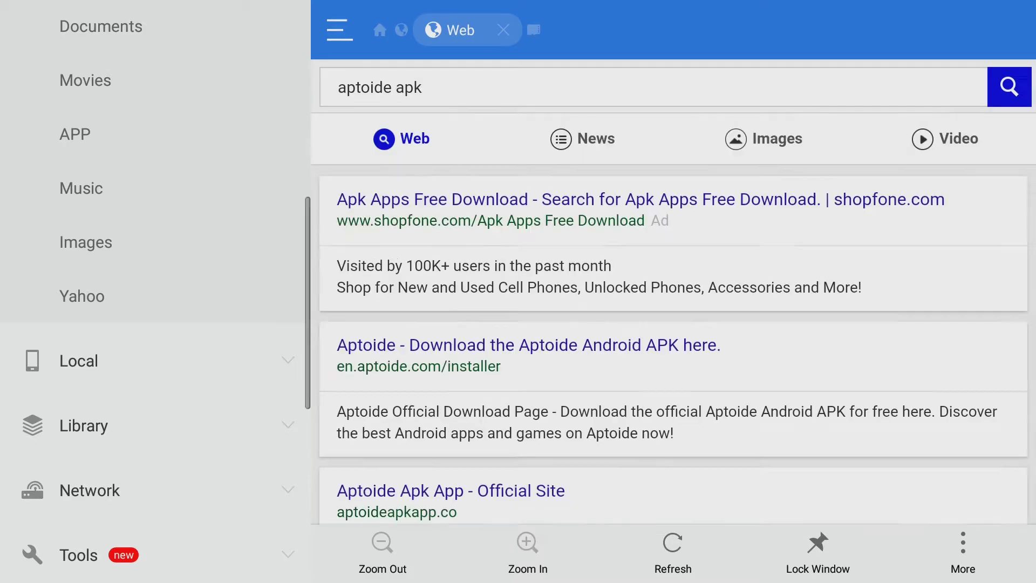
left_click(428, 345)
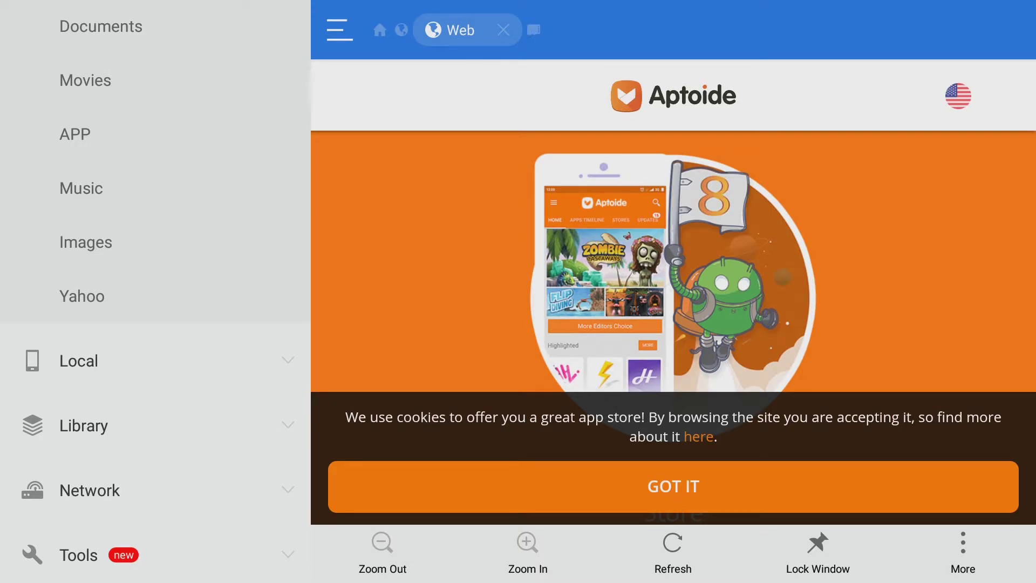
left_click(669, 471)
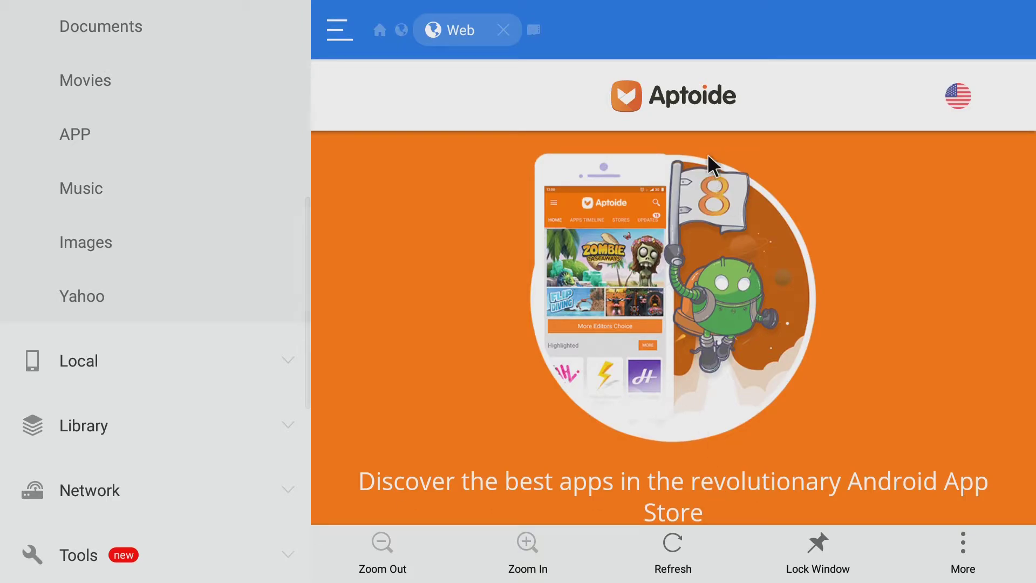
- Download the 17.47 MB aptoide-8.6.1.0.apk, install it, and open Aptoide
left_click(605, 93)
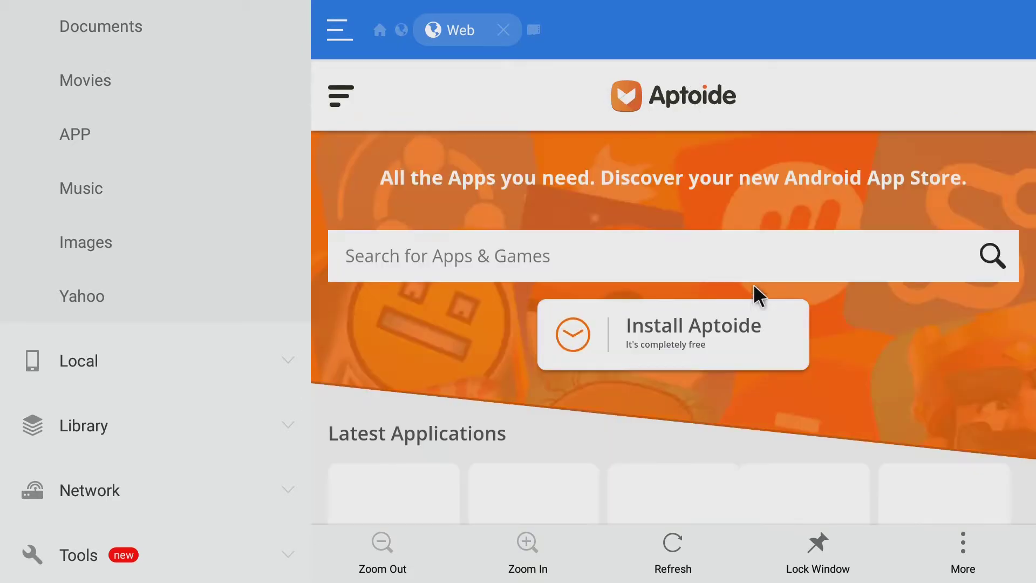
left_click(587, 337)
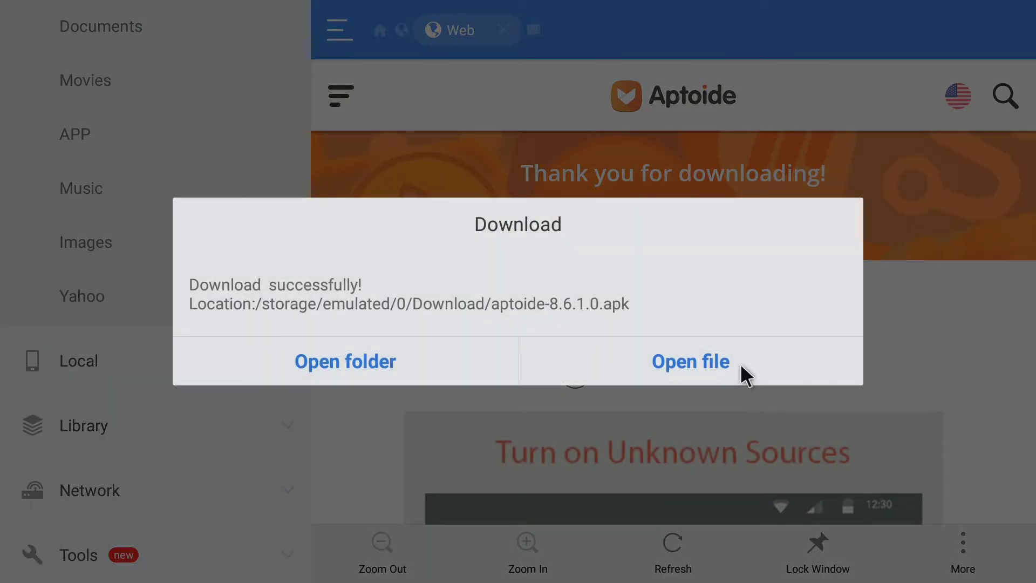
left_click(742, 373)
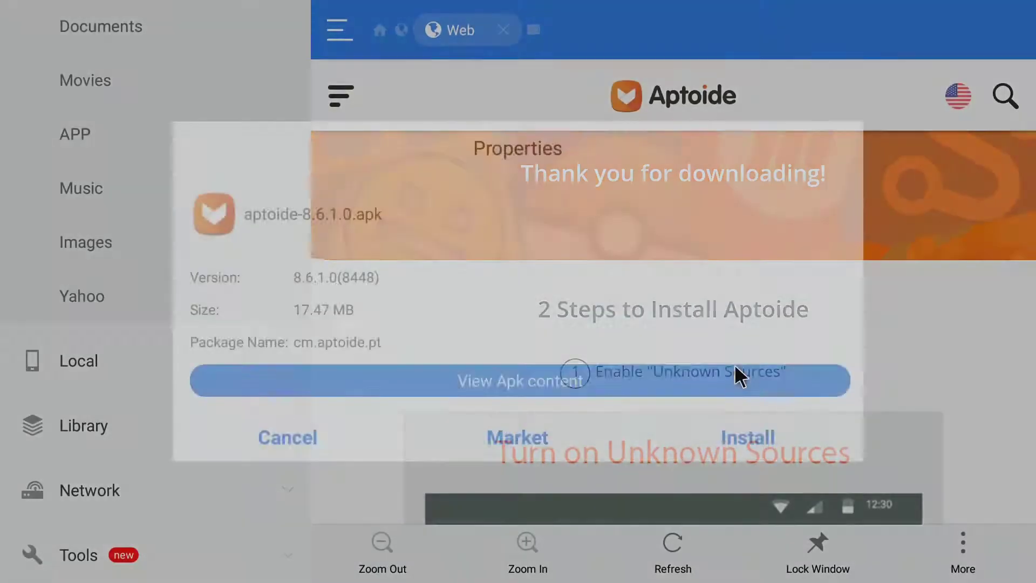
left_click(744, 435)
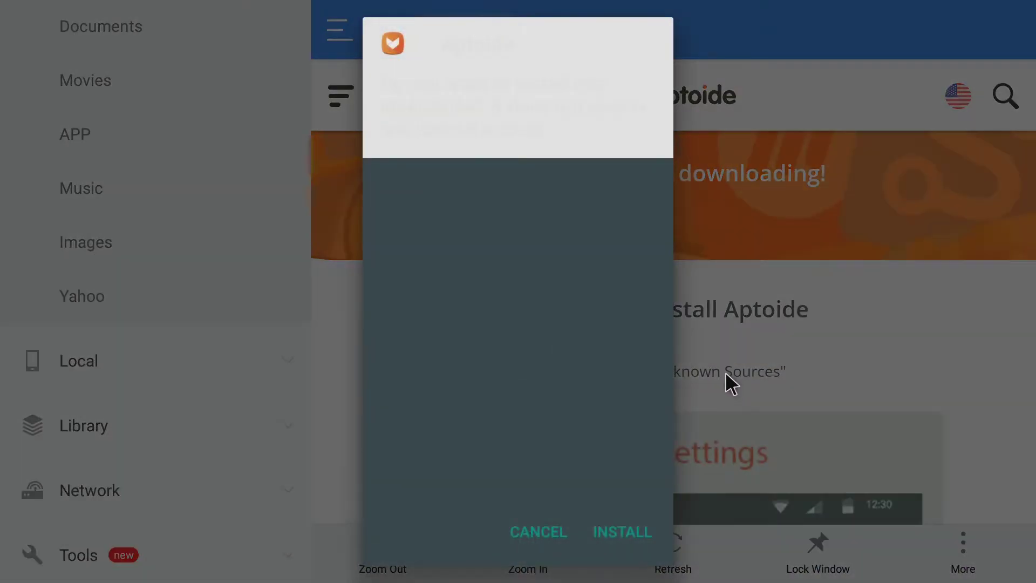
left_click(623, 520)
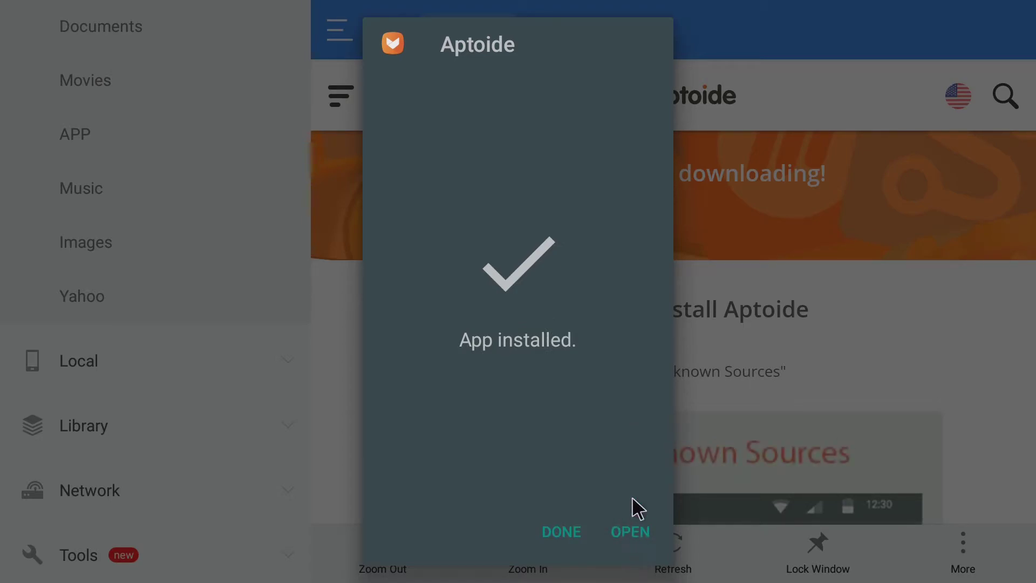
left_click(638, 533)
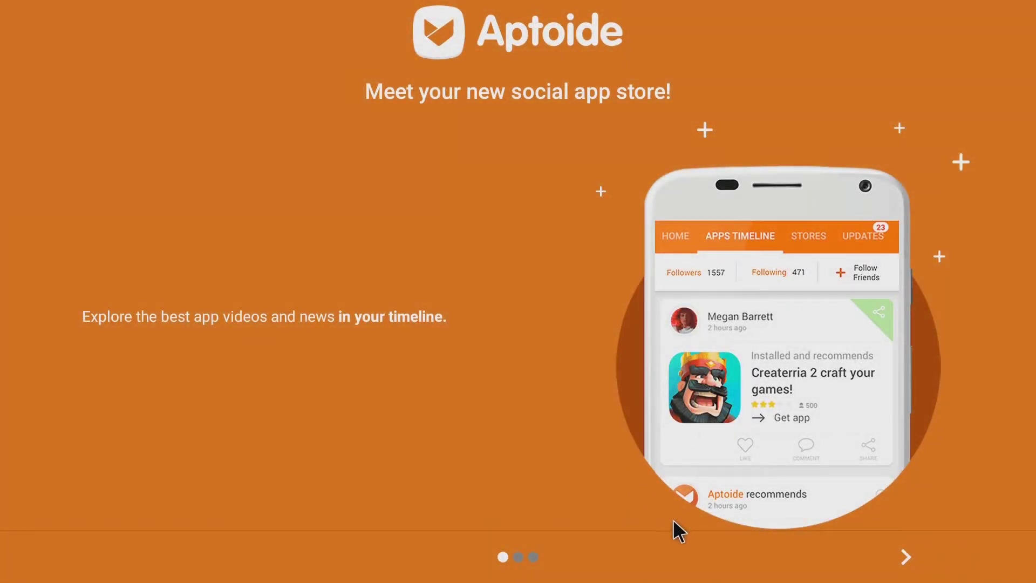
- Skip Aptoide's welcome tour
left_click(887, 553)
left_click(890, 553)
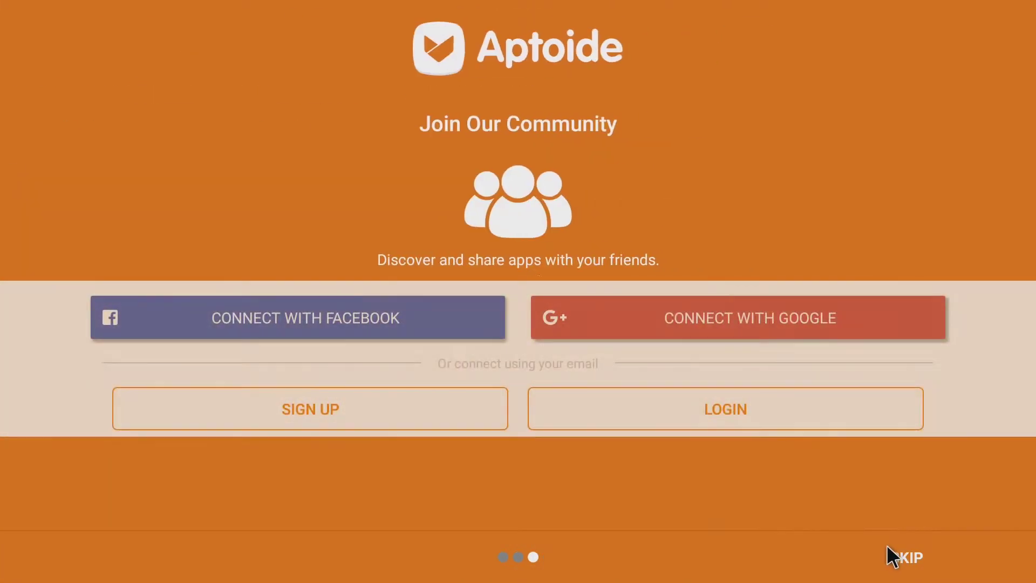
left_click(904, 559)
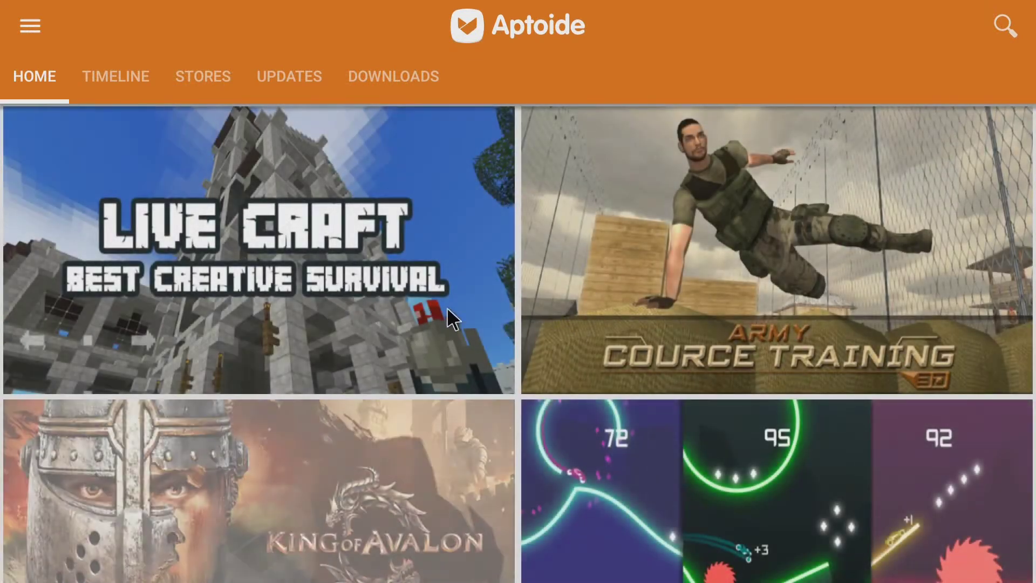
- Scroll through Aptoide's HOME featured apps, then swipe over to the TIMELINE tab
scroll(447, 307, "down", 3)
scroll(451, 284, "down", 3)
scroll(450, 205, "up", 5)
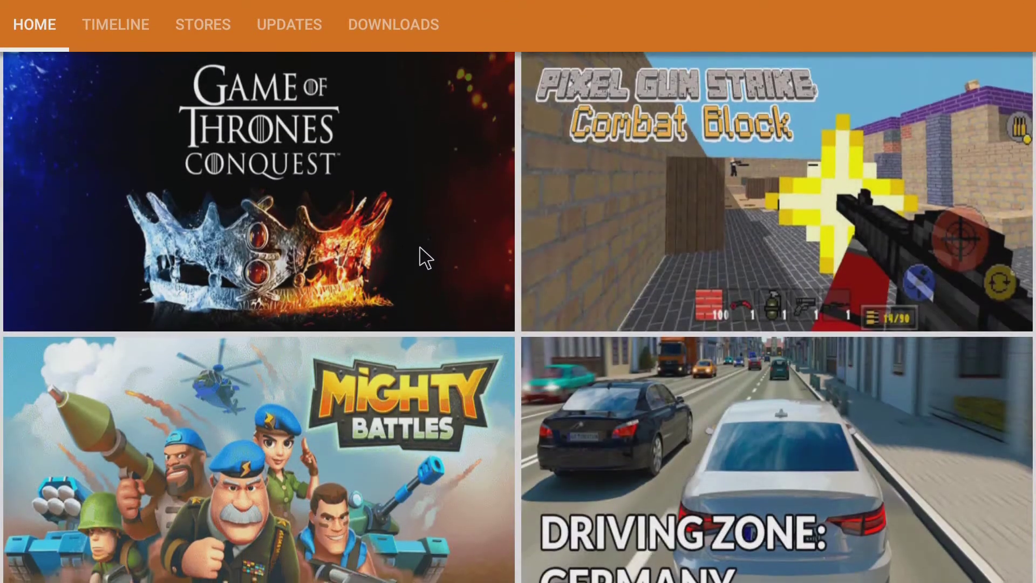
scroll(430, 294, "down", 3)
scroll(410, 200, "down", 10)
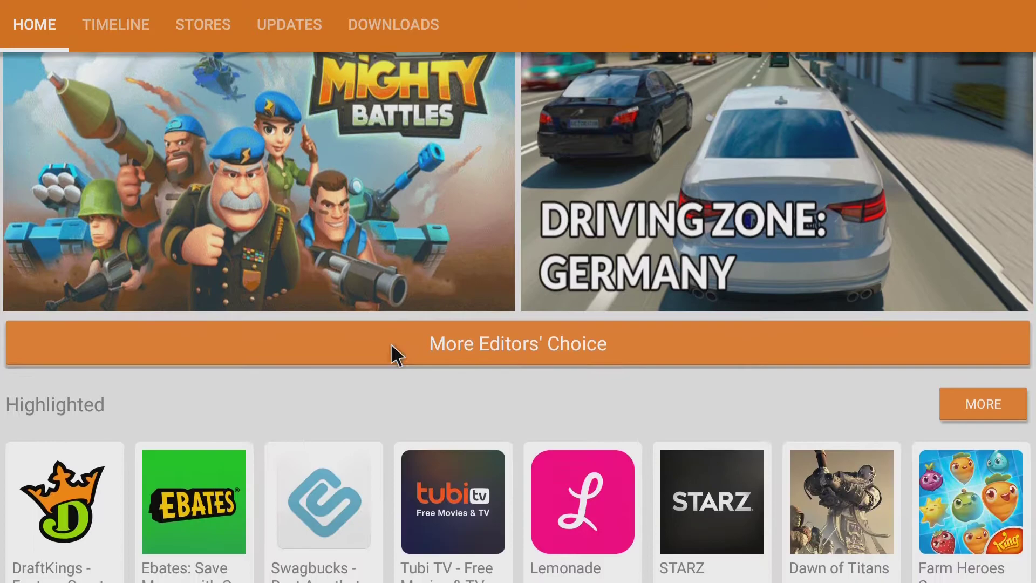
scroll(358, 279, "down", 7)
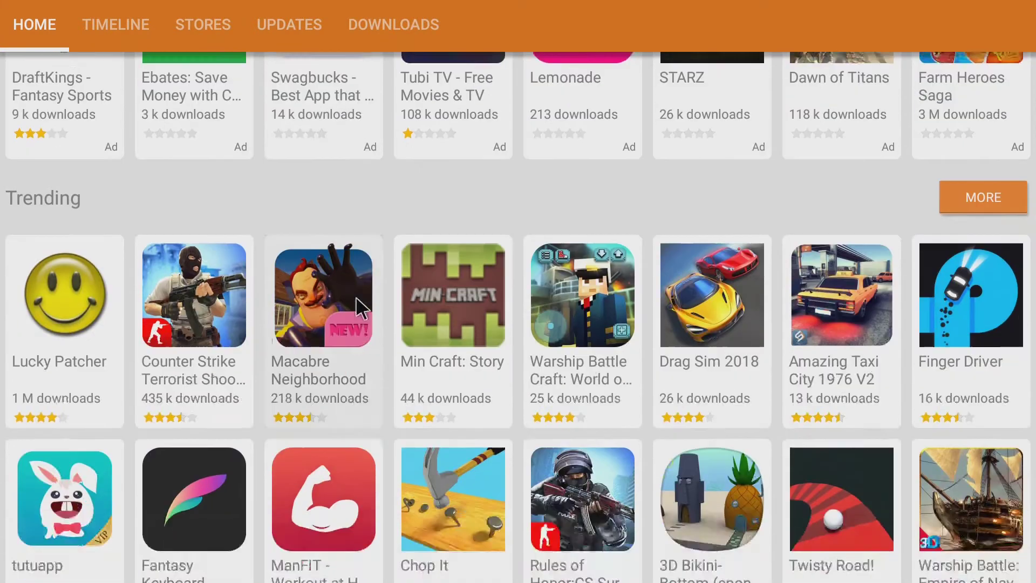
scroll(336, 390, "down", 8)
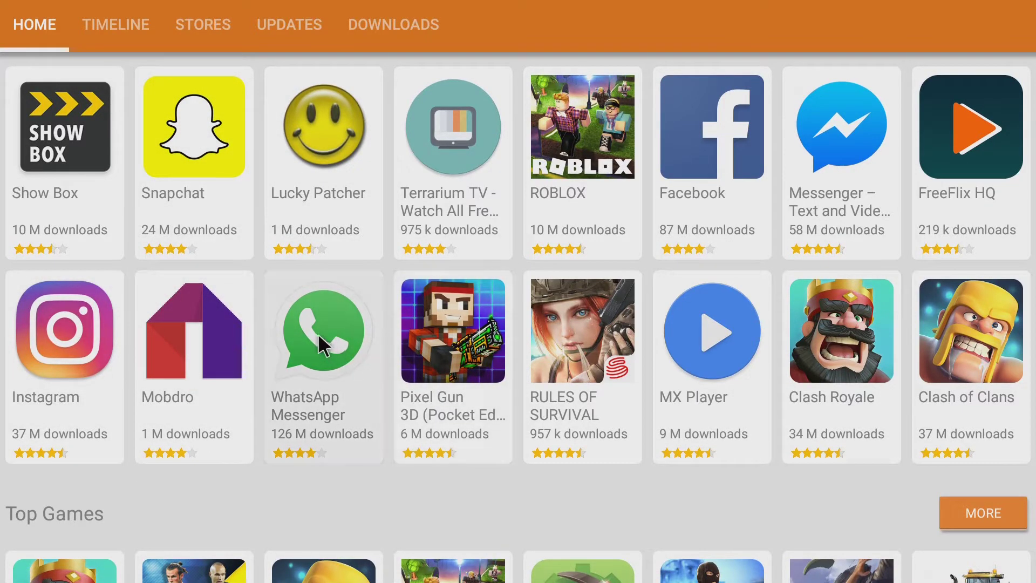
mouse_move(807, 219)
left_mouse_down()
mouse_move(451, 215)
mouse_move(695, 204)
mouse_move(376, 213)
mouse_move(591, 246)
mouse_move(503, 253)
left_mouse_up()
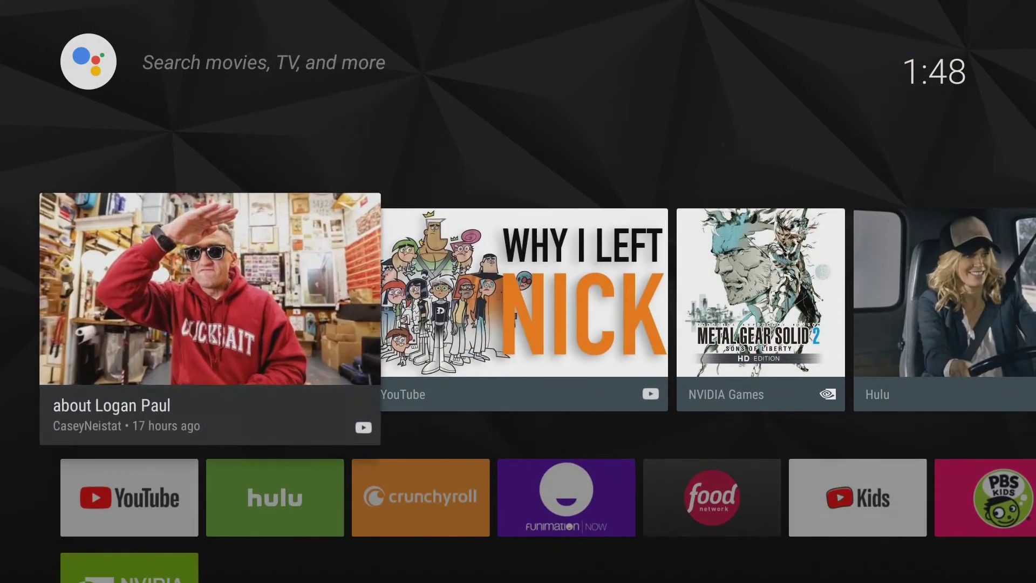
- Return to the Android TV home screen and move along the Apps row to Google Play Store
left_click(137, 226)
key("Right")
key("Right")
key("Right")
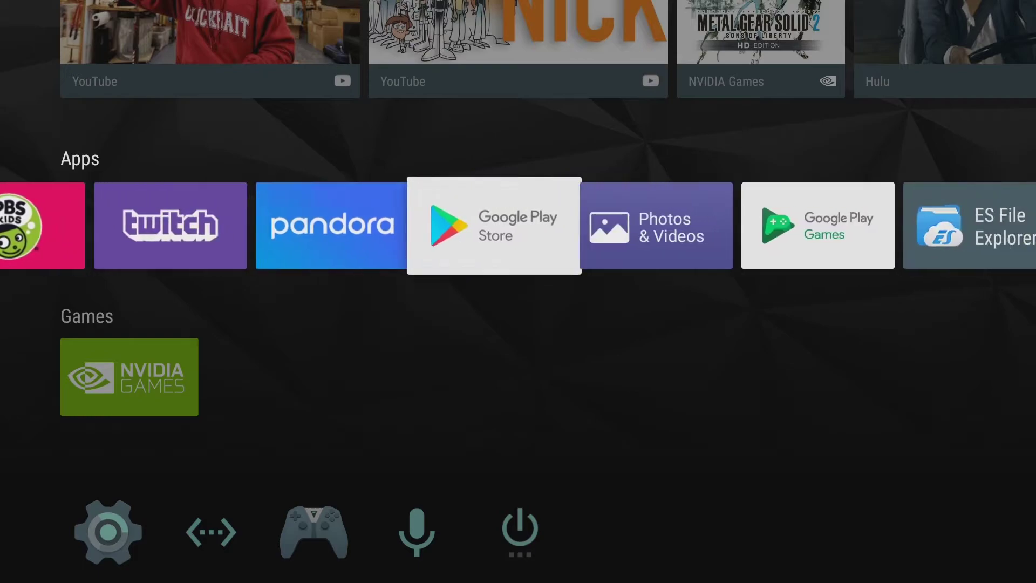
key("Right")
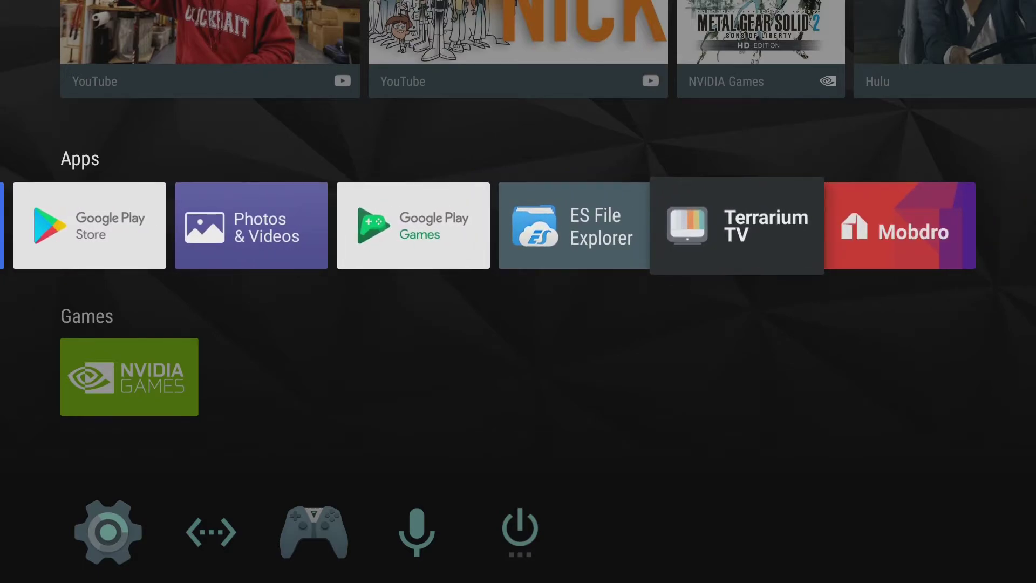
key("Right")
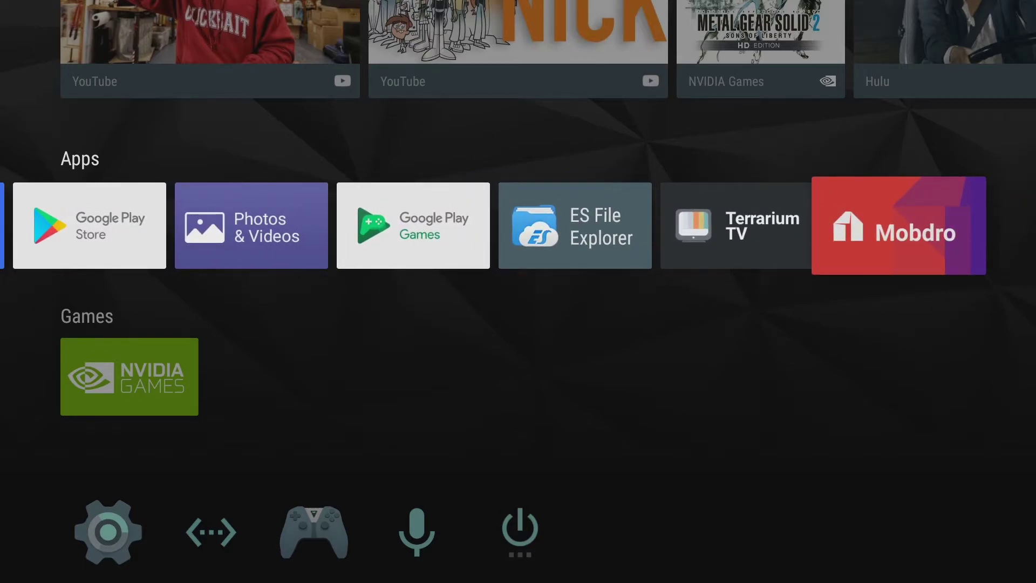
key("Left")
key("Left")
key("Left")
key("Left")
key("Left")
key("Left")
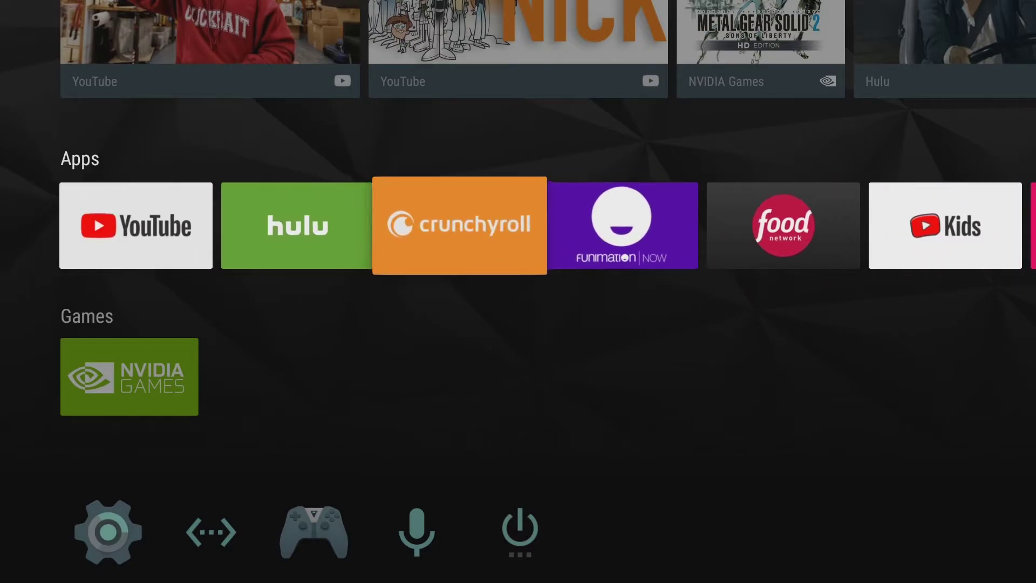
key("Right")
key("Right")
key("Right")
key("Right")
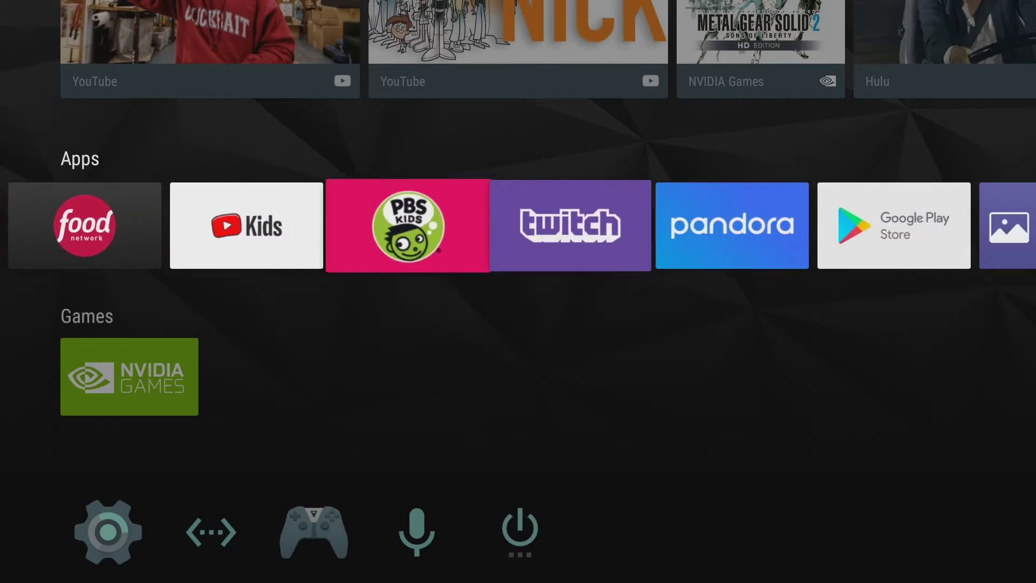
key("Right")
key("Right")
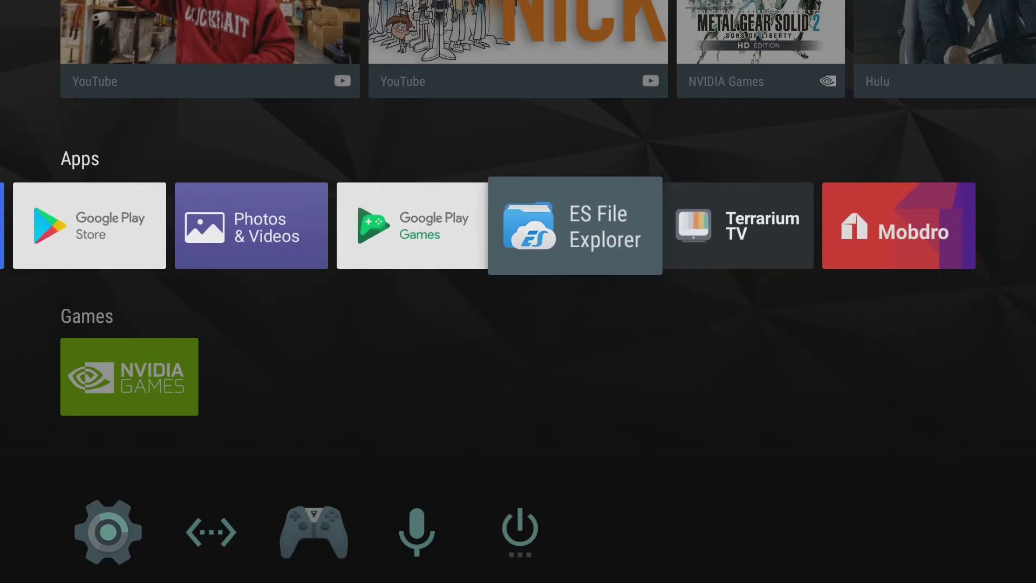
key("Left")
key("Right")
key("Right")
key("Left")
key("Left")
key("Left")
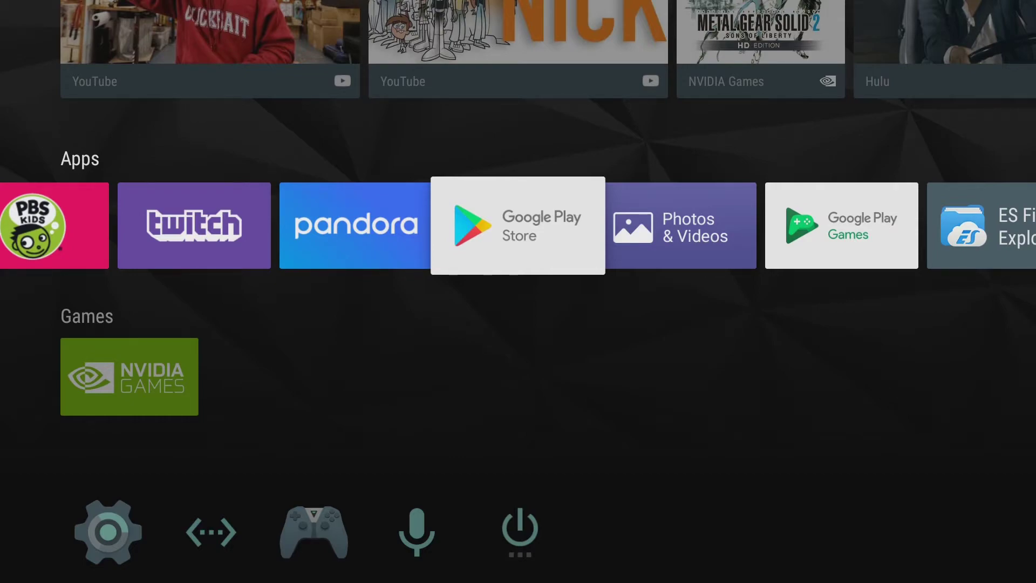
- Open Google Play Store and search for sideload launcher
key("Return")
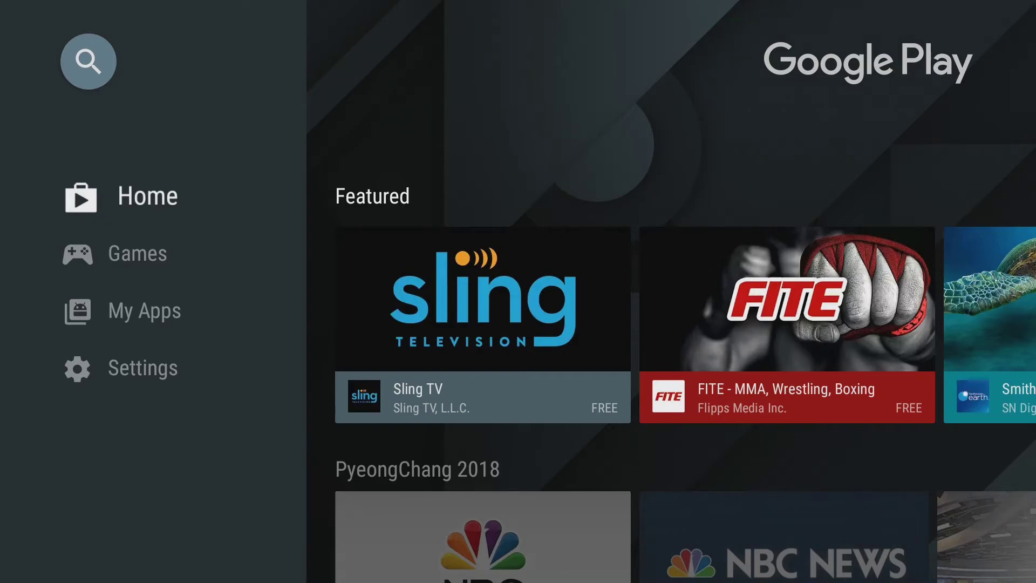
key("Up")
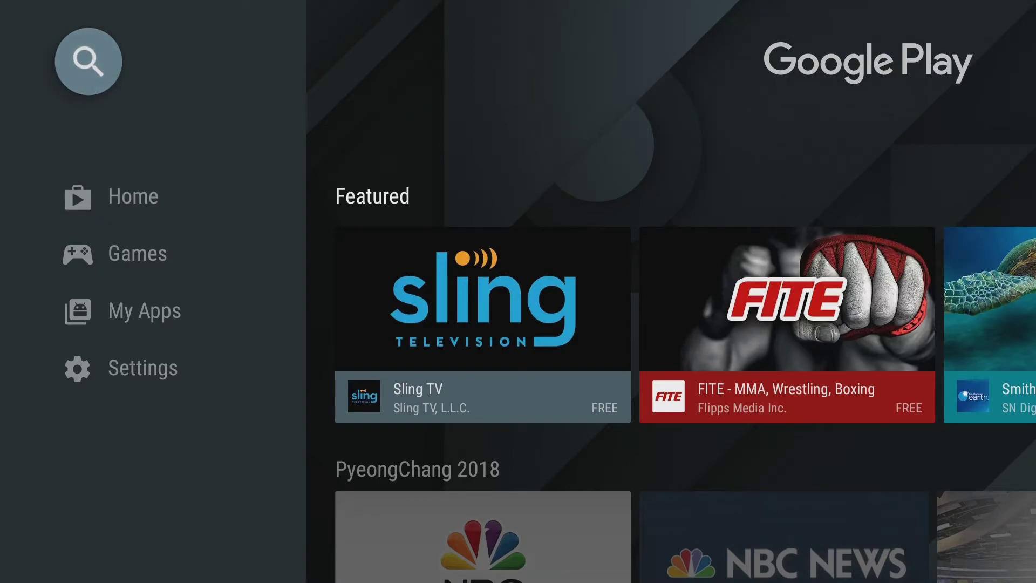
key("Return")
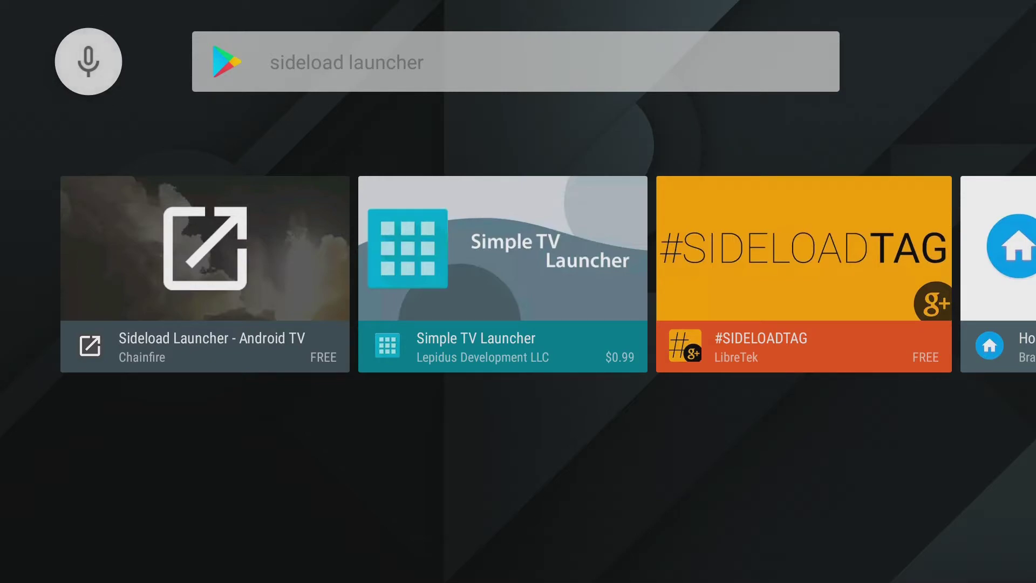
key("Return")
- Install Sideload Launcher - Android TV and launch it
key("Return")
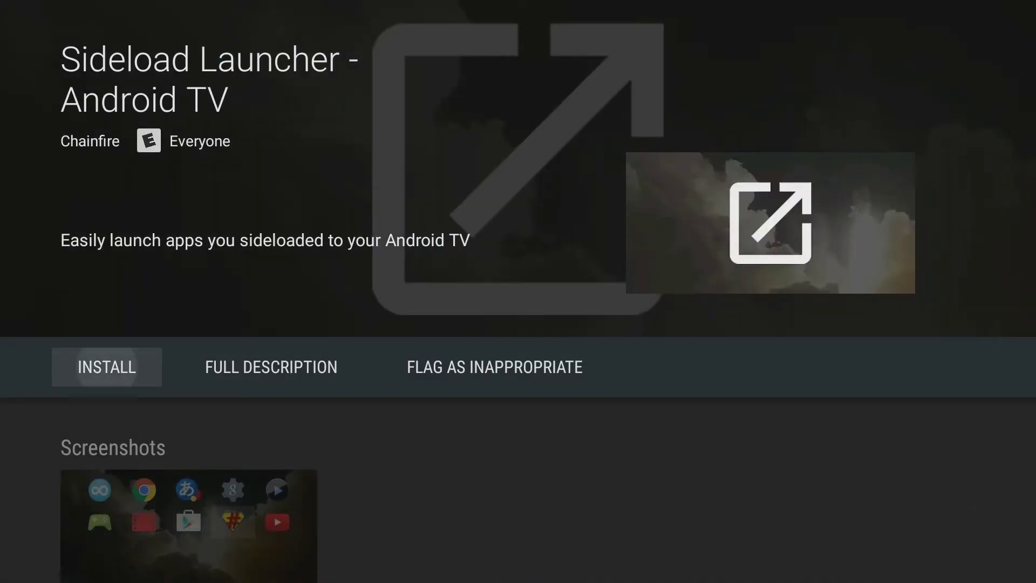
key("Return")
key("Return")
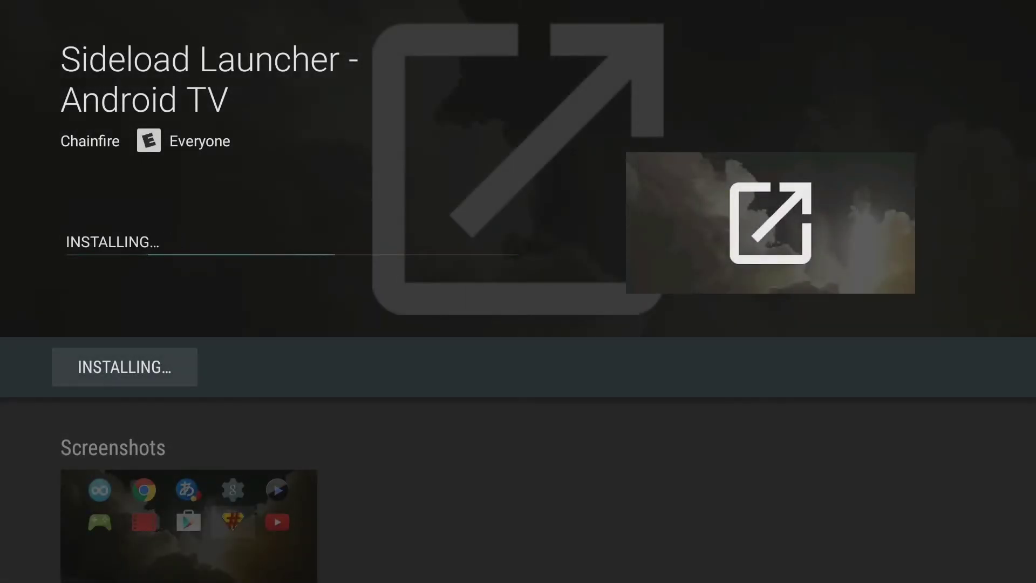
key("Right")
key("Left")
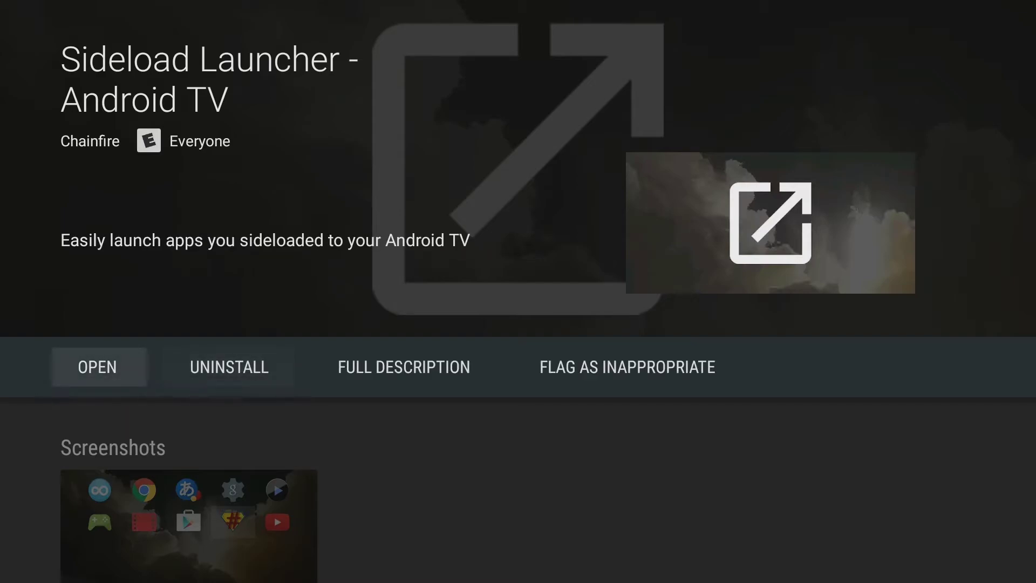
key("Return")
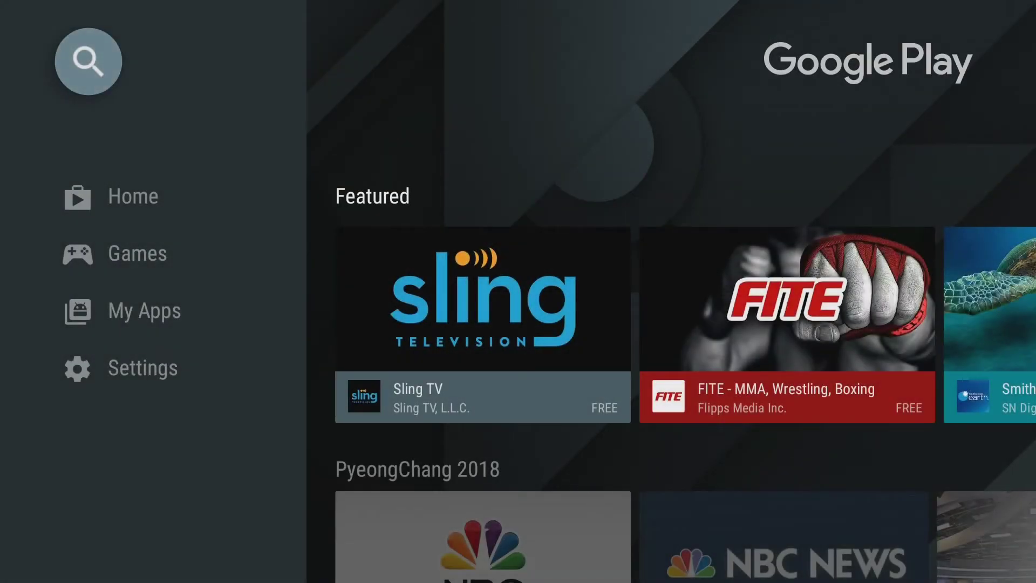
key("Escape")
- Back out to the home screen and locate the new Sideload Launcher in the lower Apps row
key("Right")
key("Right")
key("Right")
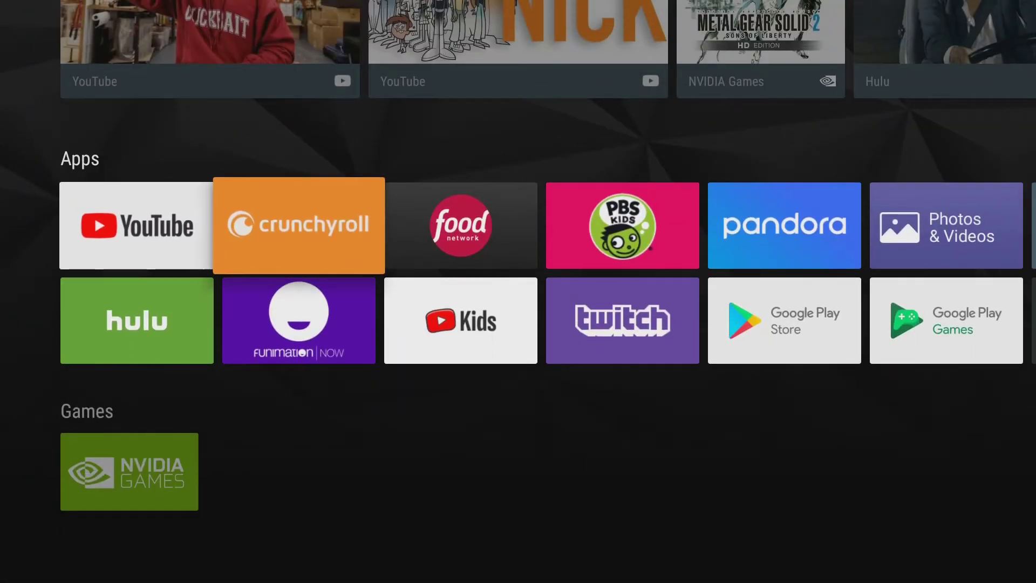
key("Right")
key("Down")
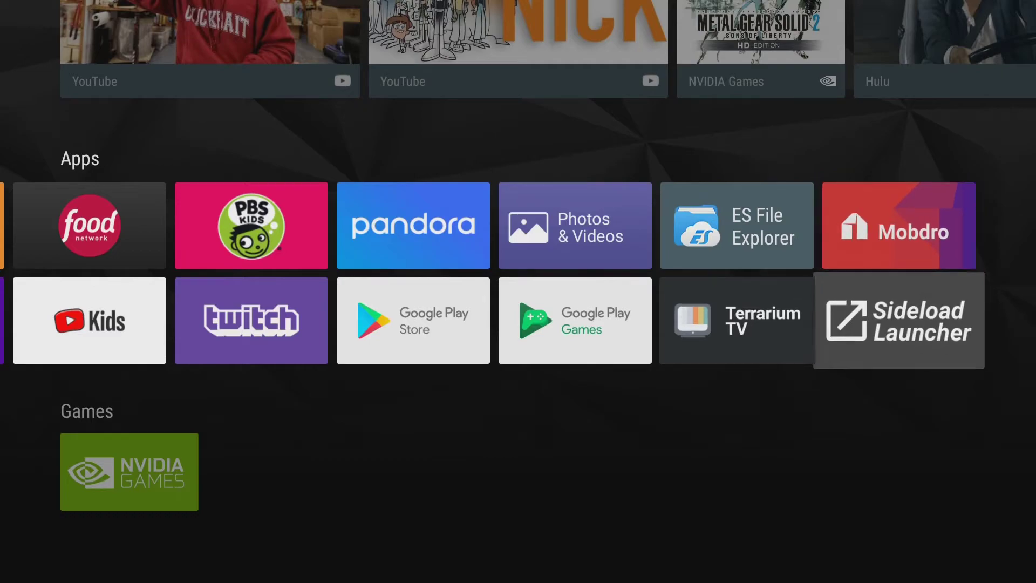
key("Left")
key("Left")
key("Left")
key("Up")
key("Right")
key("Right")
key("Right")
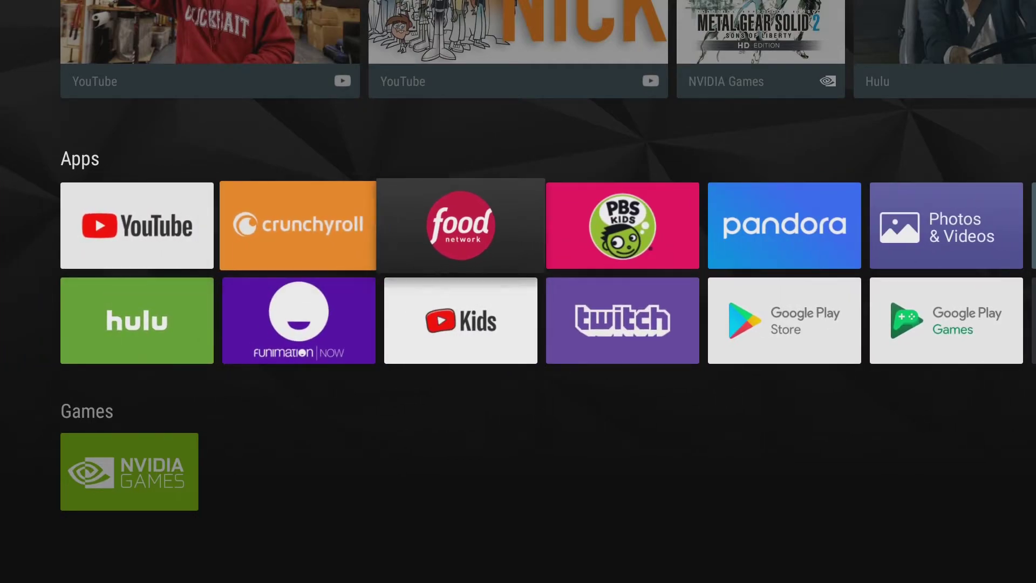
key("Down")
key("Left")
key("Left")
key("Left")
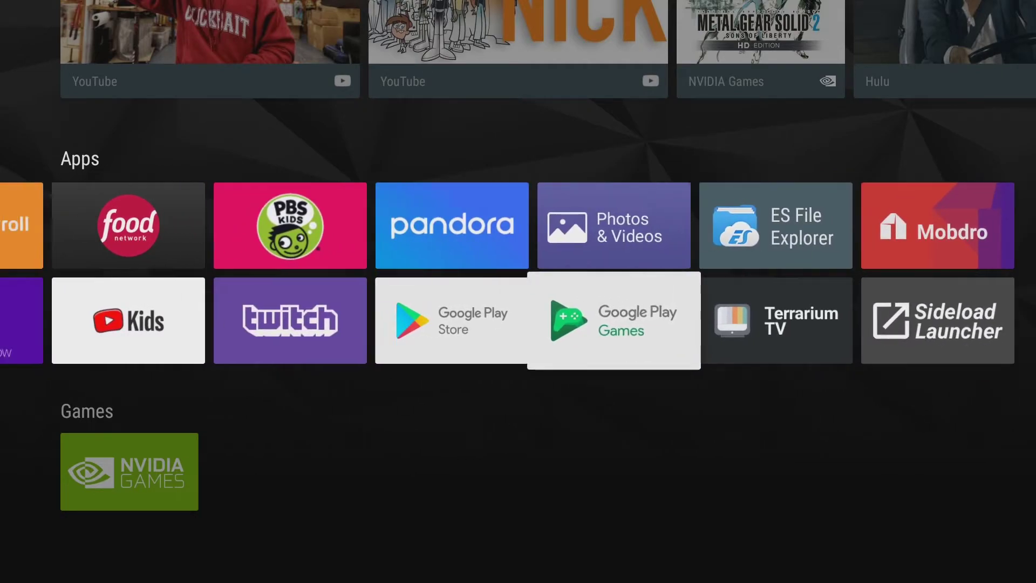
key("Left")
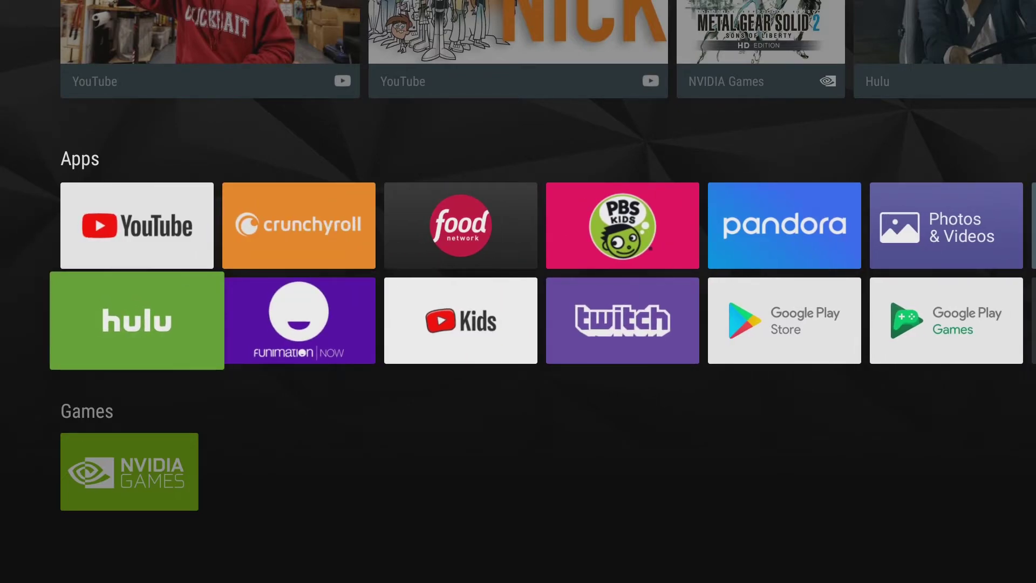
key("Up")
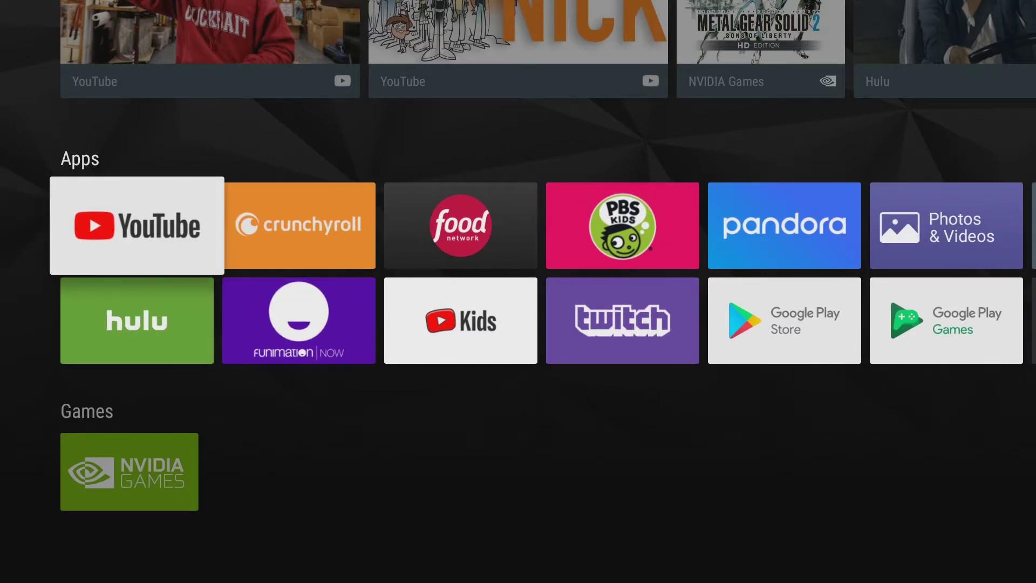
- Keep browsing the Apps rows across ES File Explorer, Terrarium TV, Google Play Store and Hulu
key("Right")
key("Right")
key("Right")
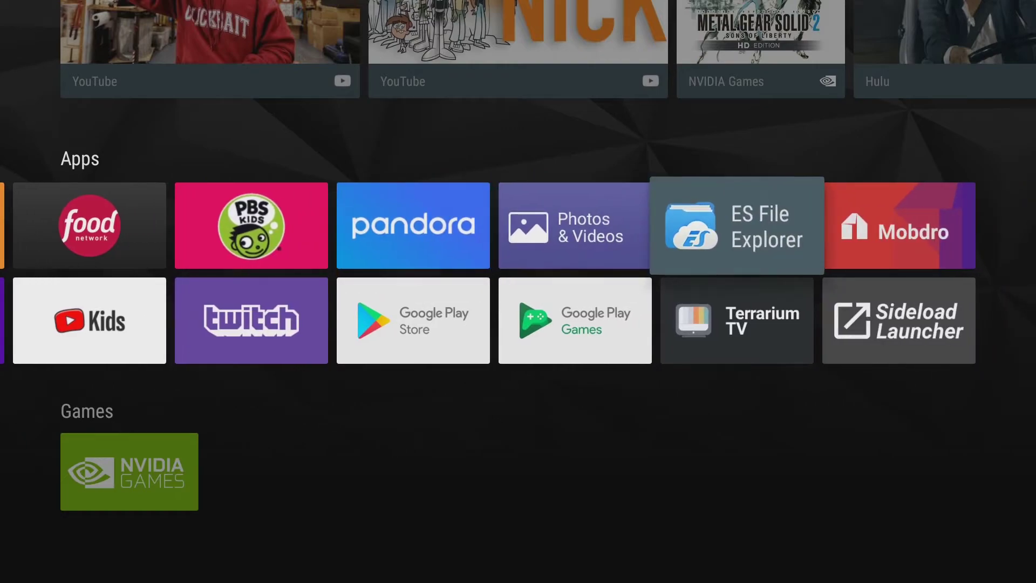
key("Down")
key("Right")
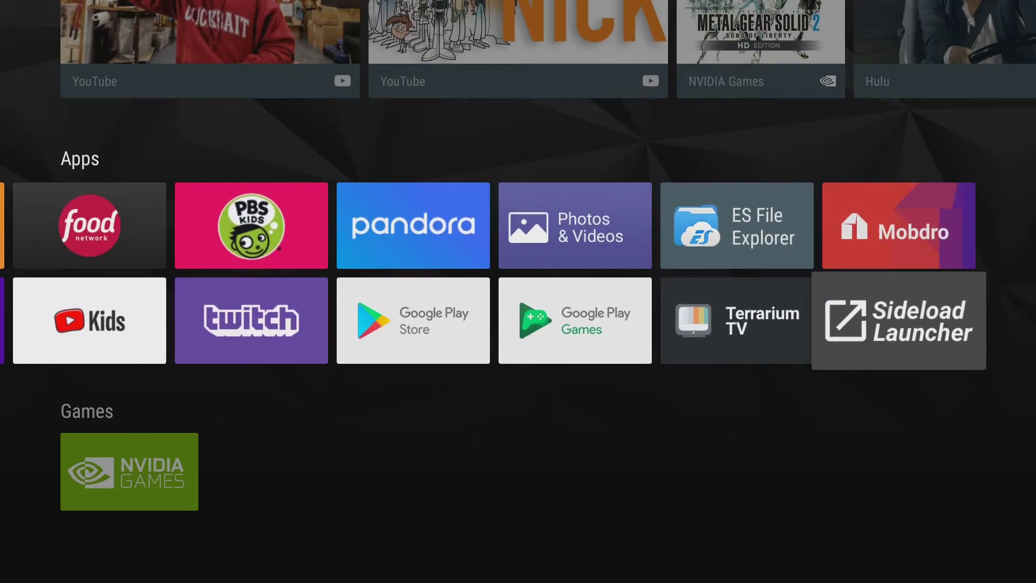
key("Up")
key("Left")
key("Left")
key("Left")
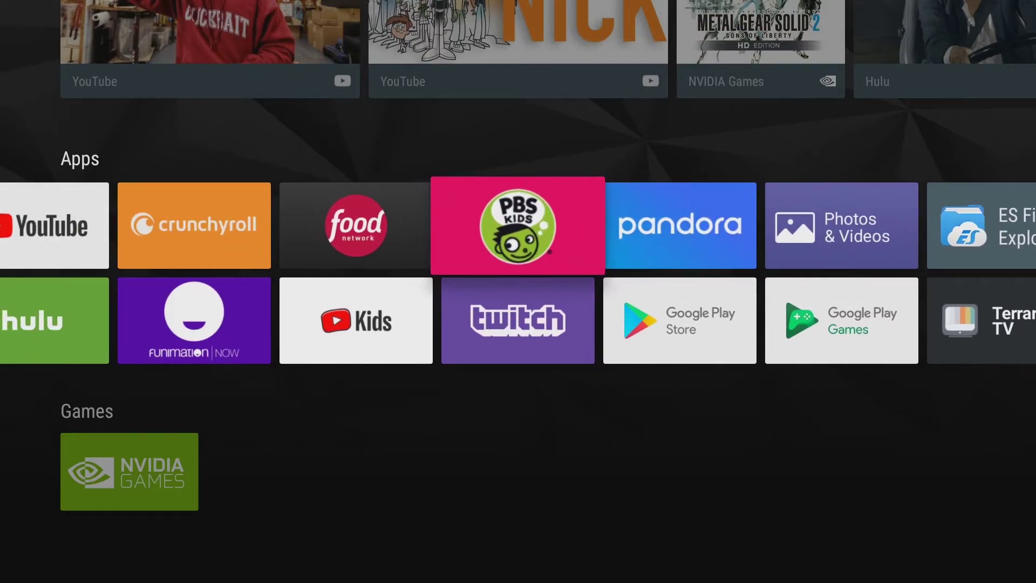
key("Left")
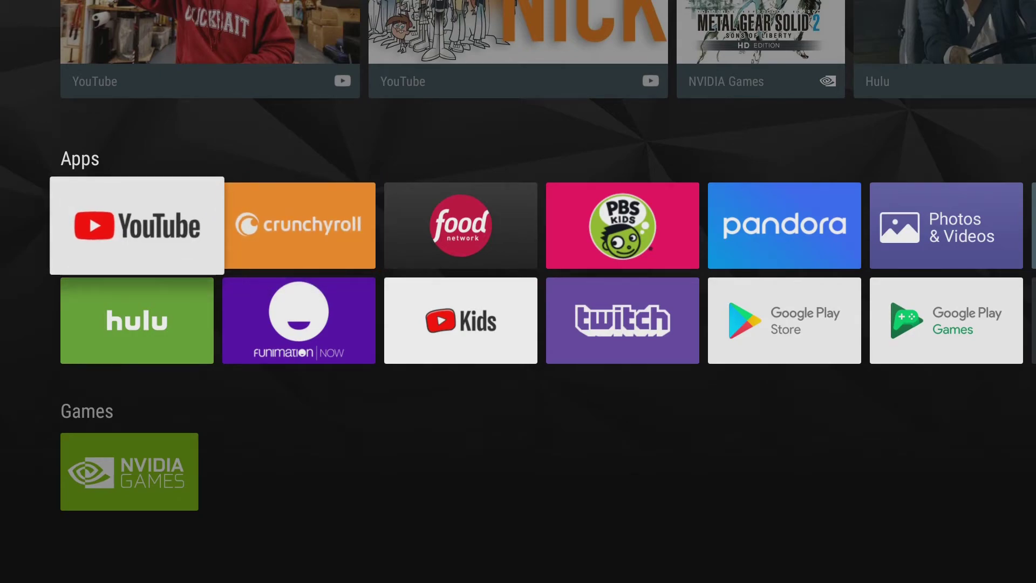
key("Down")
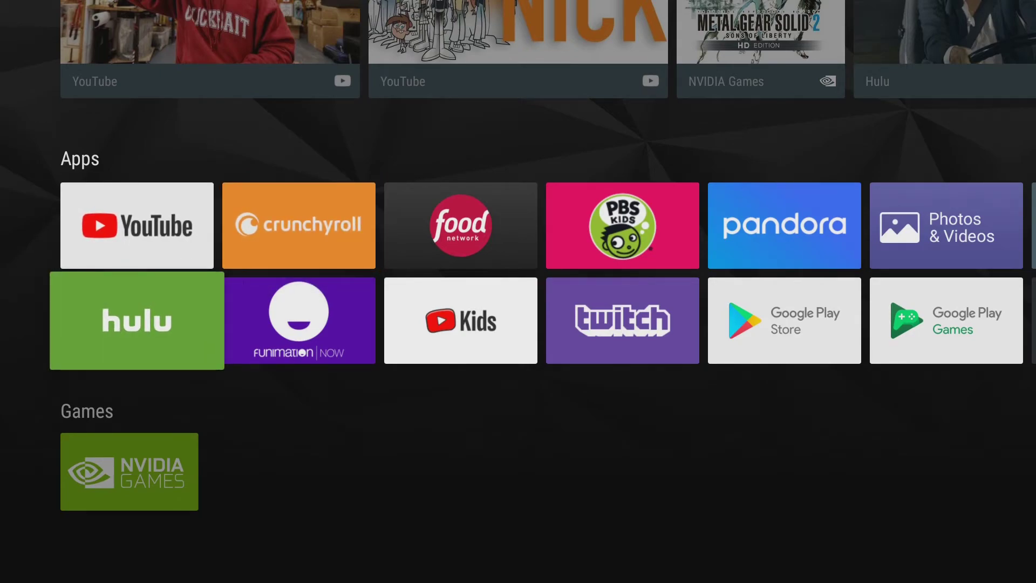
key("Right")
key("Right")
key("Right")
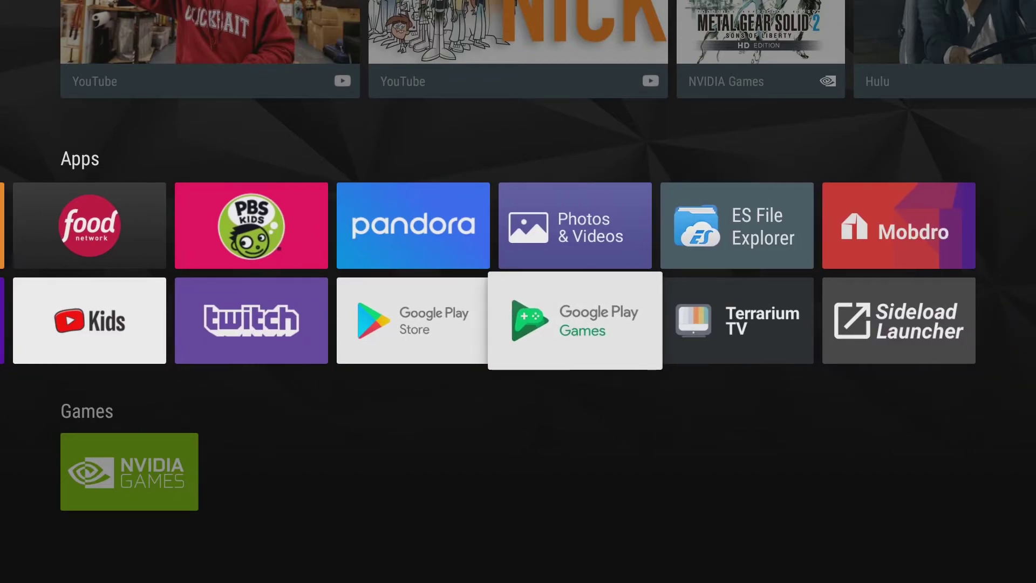
key("Right")
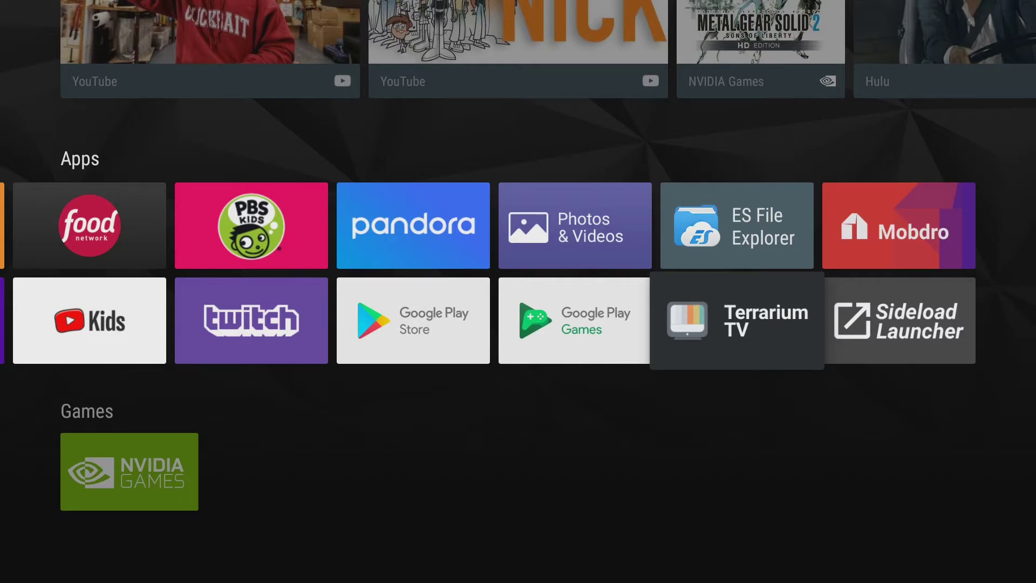
key("Left")
key("Left")
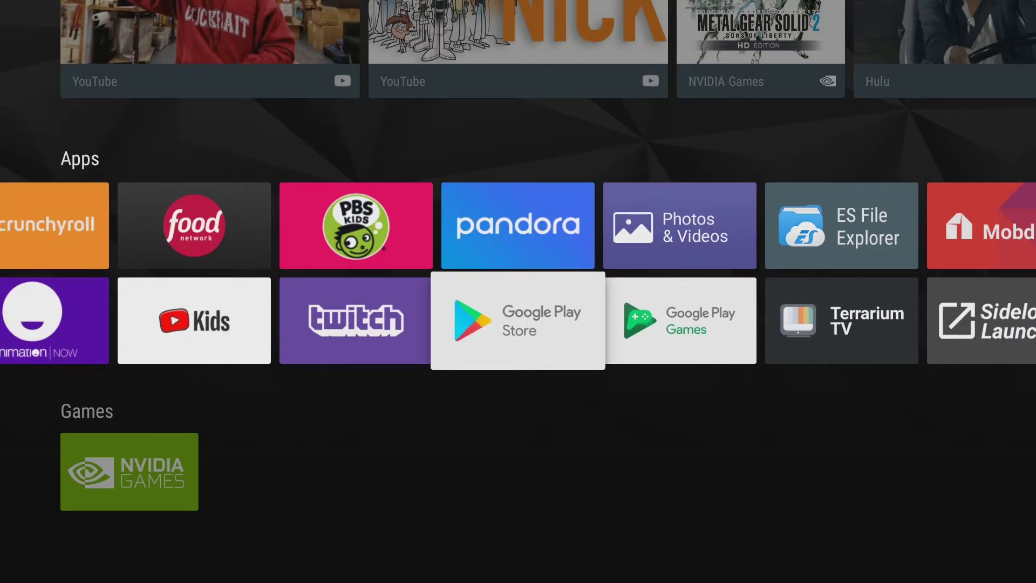
key("Left")
key("Left")
key("Left")
key("Up")
key("Up")
key("Up")
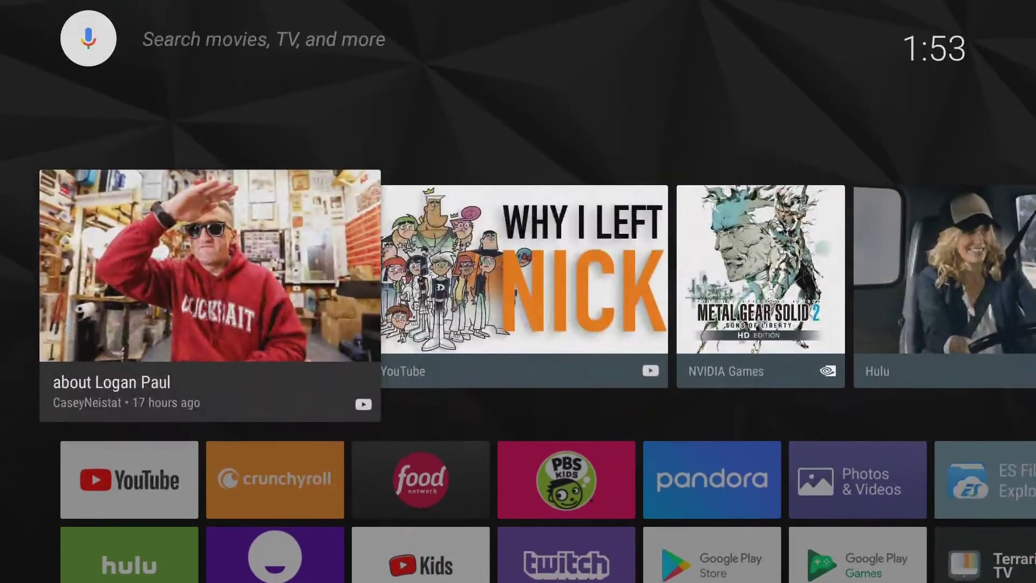
key("Down")
key("Down")
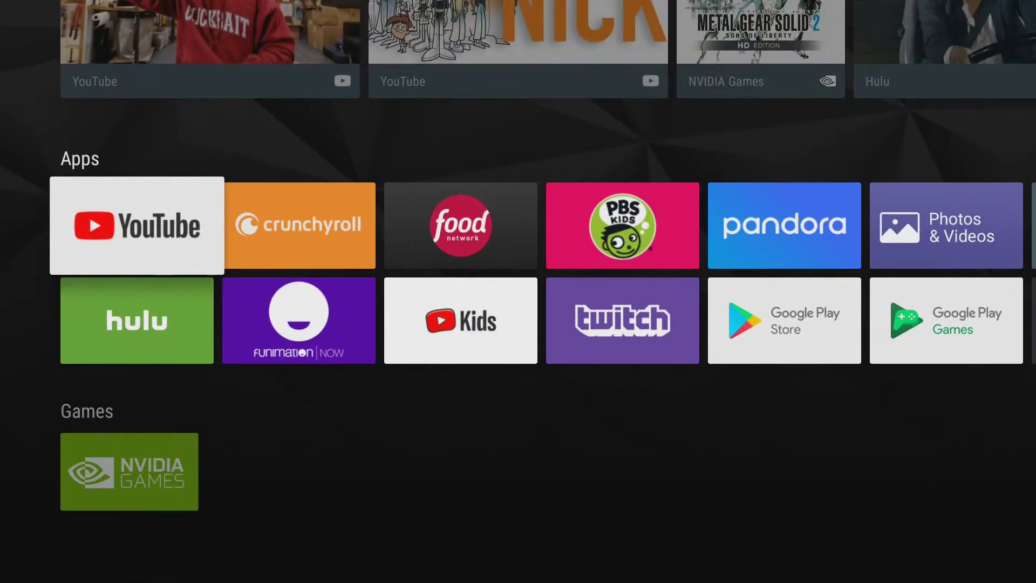
key("Right")
key("Right")
key("Right")
key("Down")
key("Right")
key("Right")
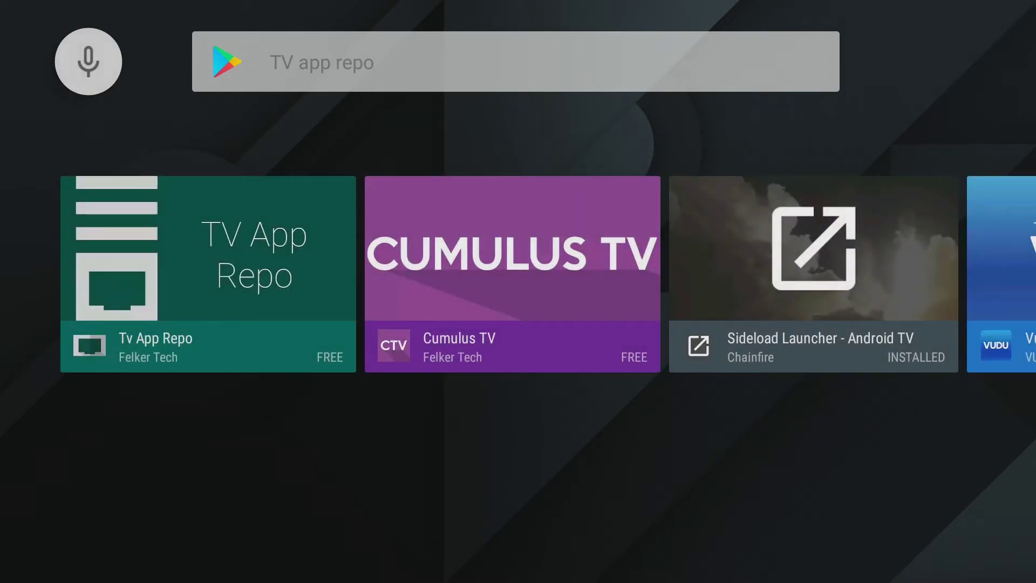
- Select the Tv App Repo result from the 'TV app repo' search and install it
key("Down")
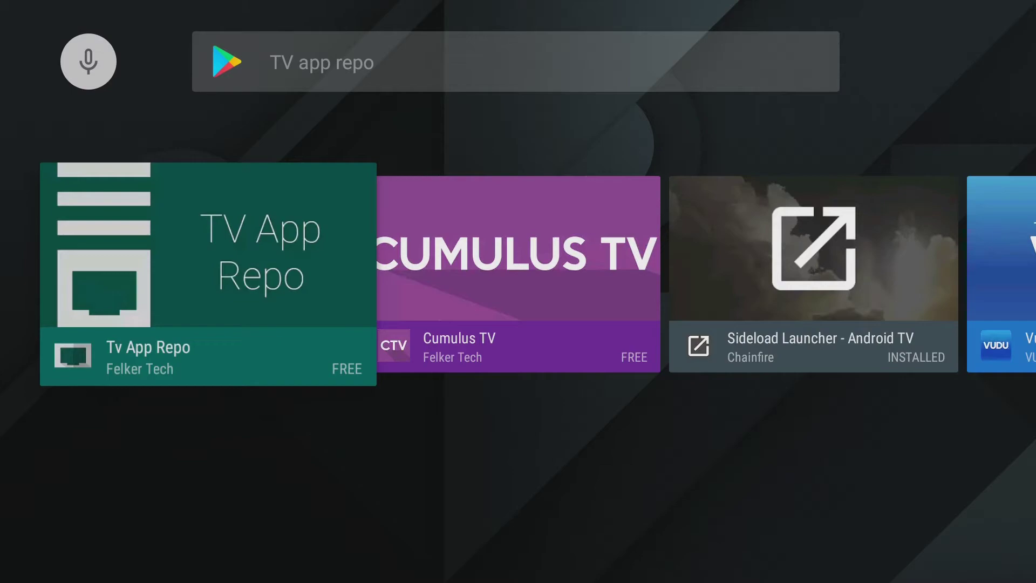
key("Return")
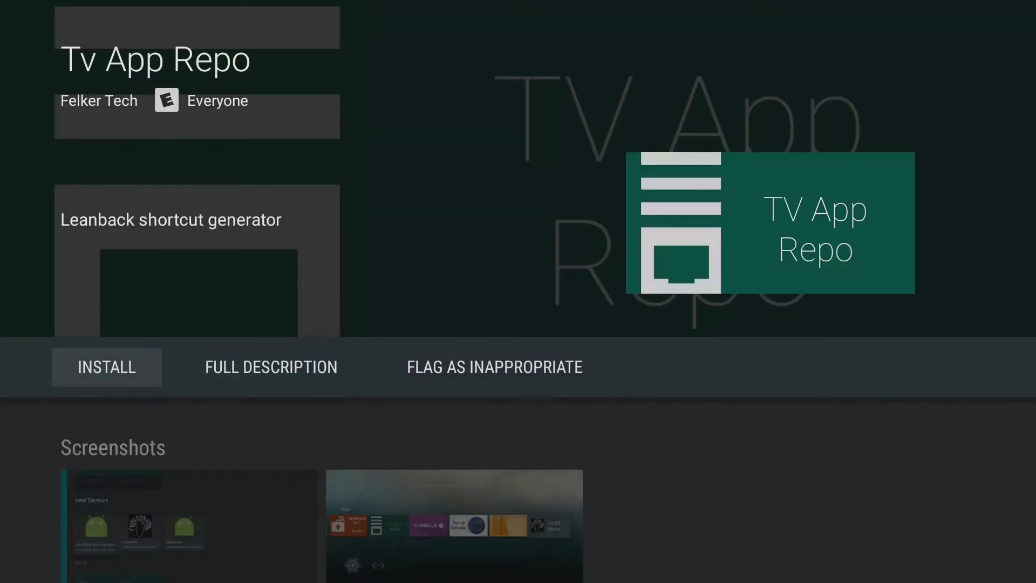
key("Return")
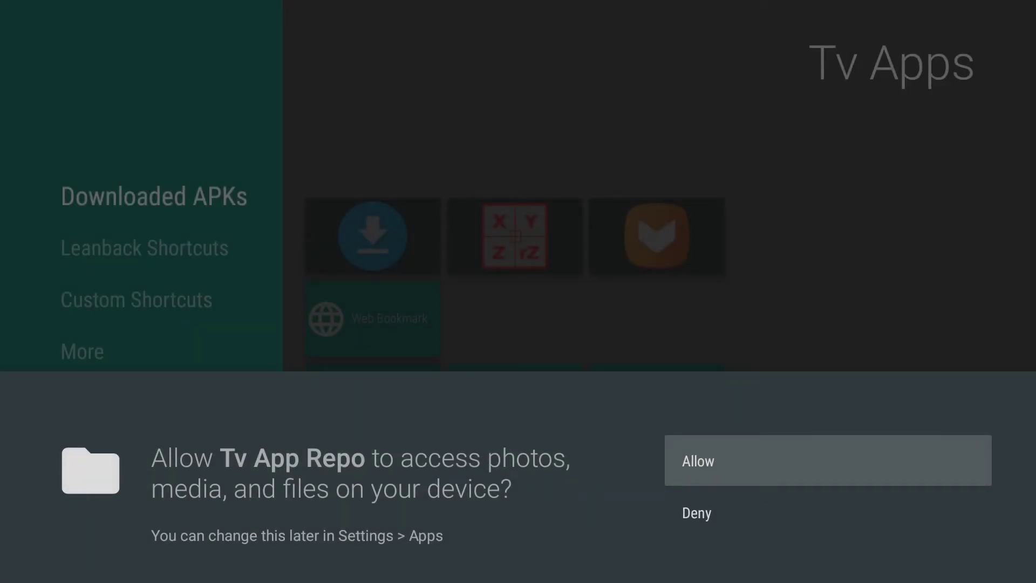
- Allow Tv App Repo file access and browse its Leanback Shortcuts
key("Return")
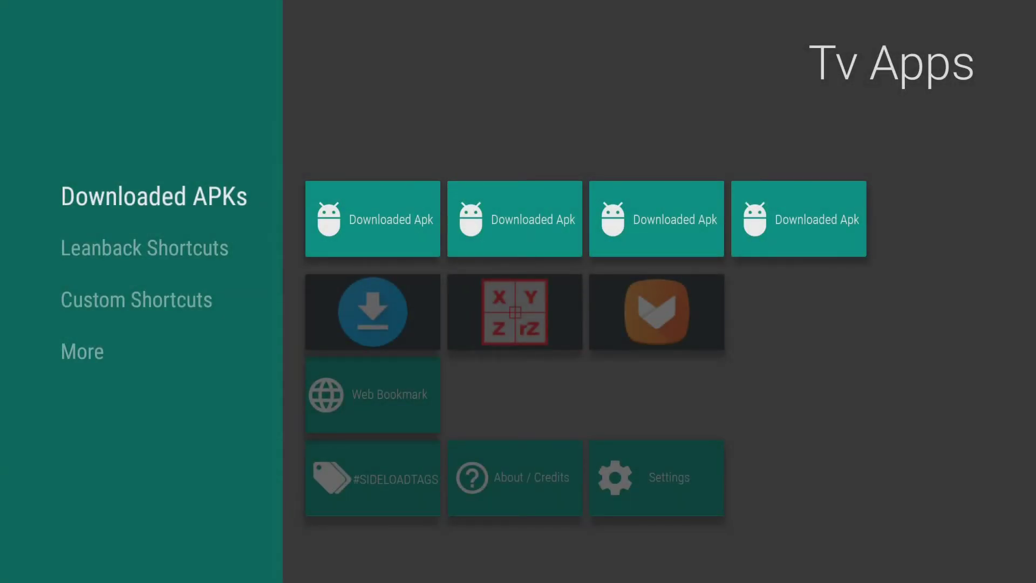
key("Down")
key("Right")
key("Right")
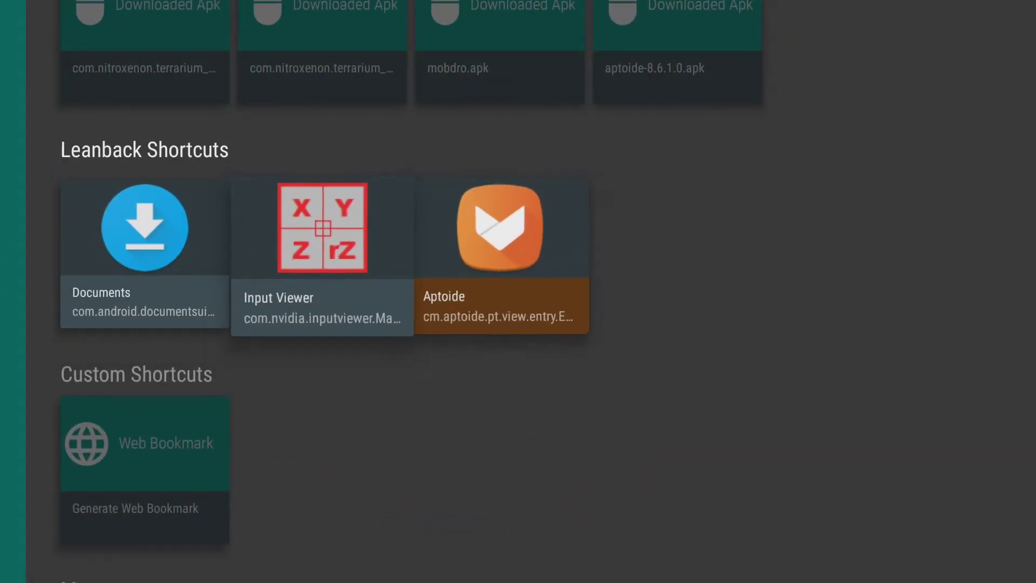
key("Right")
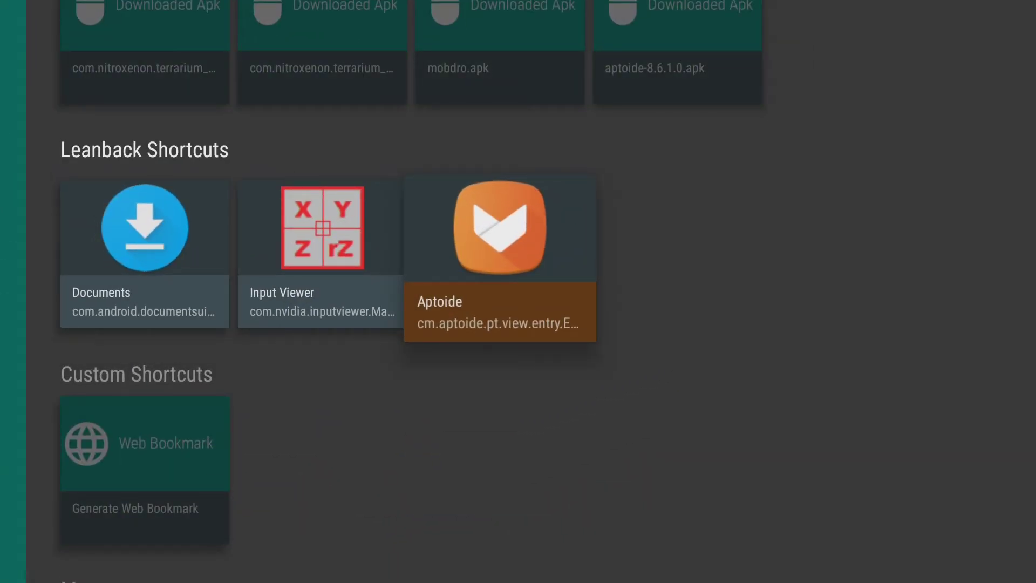
- Return to the home screen and relaunch TV App Repo from the Apps row
key("Escape")
key("Down")
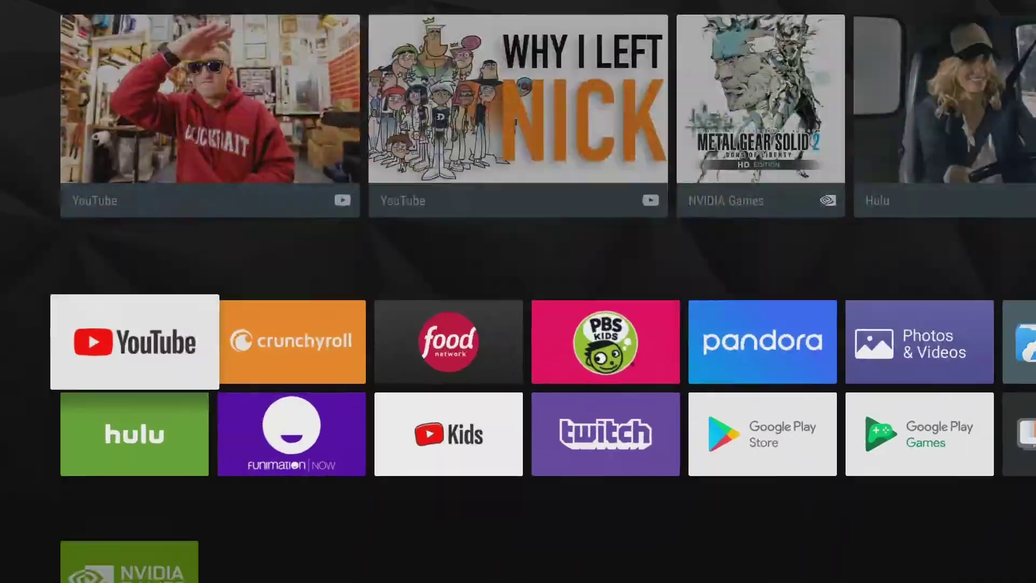
key("Right")
key("Right")
key("Right")
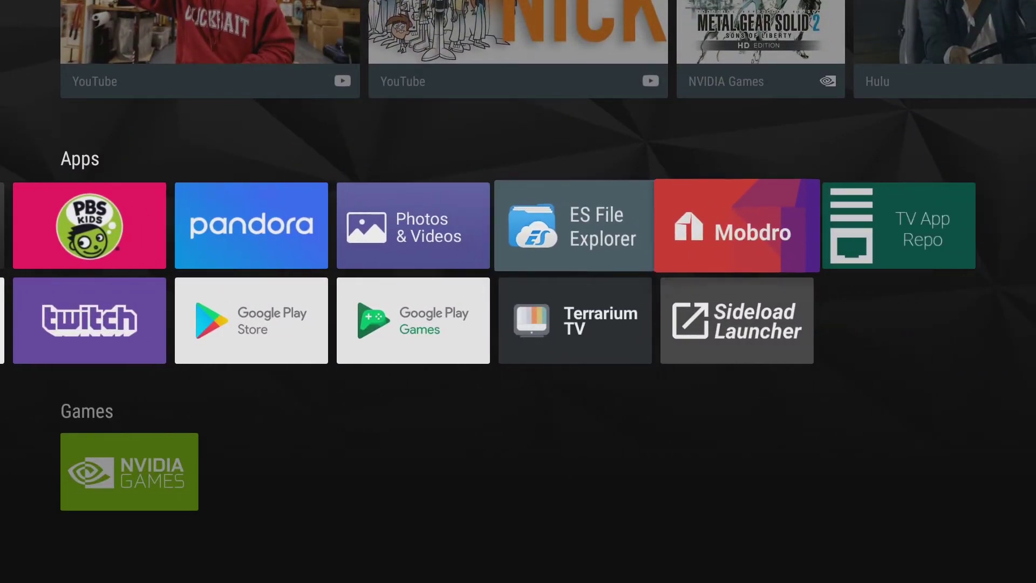
key("Down")
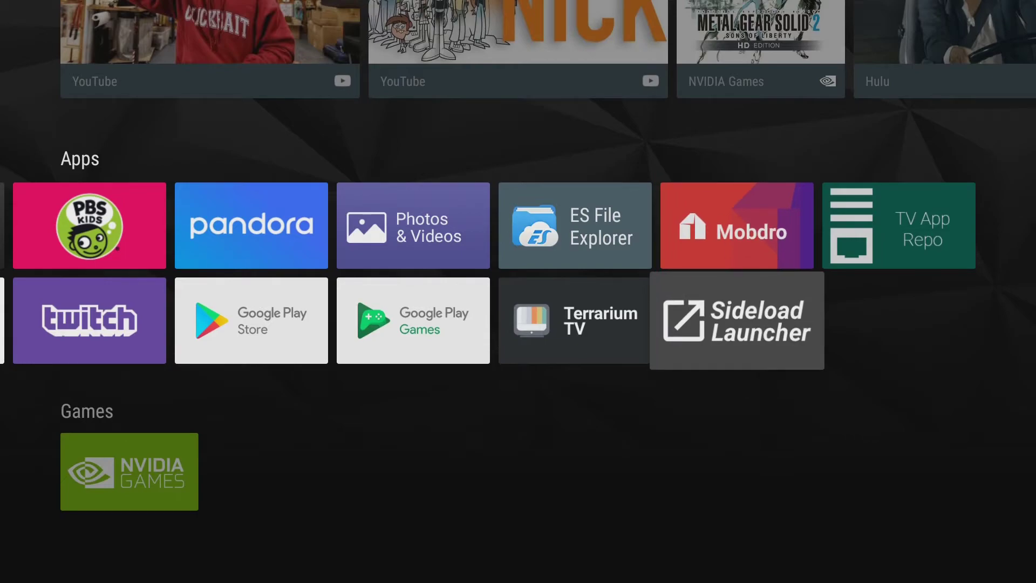
key("Up")
key("Right")
key("Return")
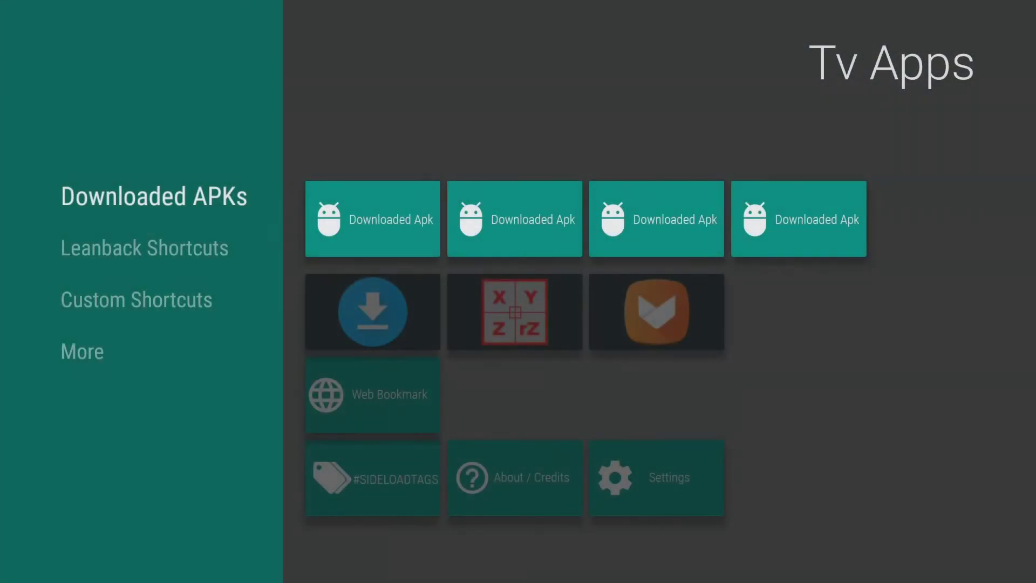
- Create and install the Aptoide leanback shortcut, then cancel the repeated install prompt
key("Down")
key("Right")
key("Right")
key("Right")
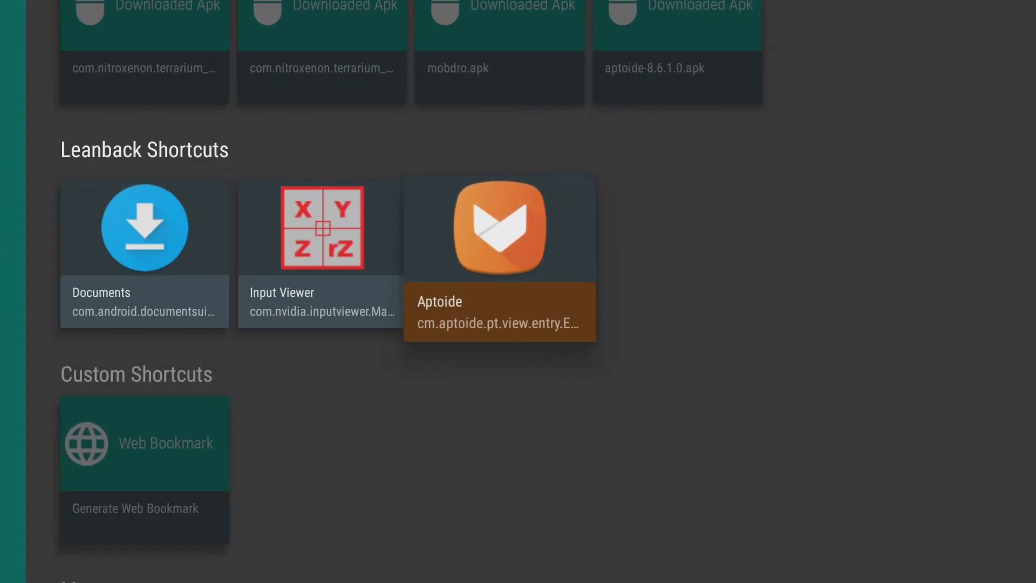
key("Return")
key("Right")
key("Right")
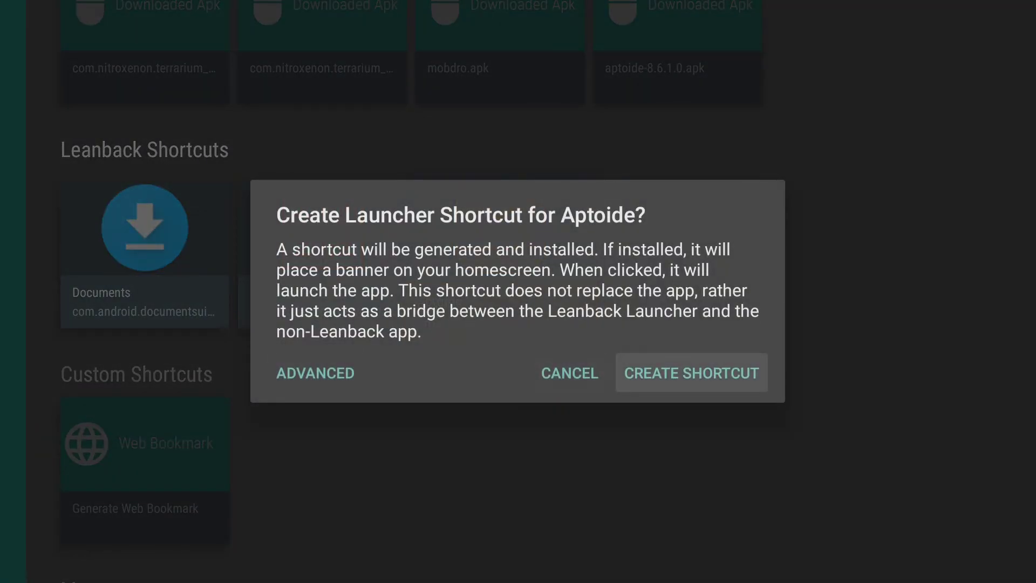
key("Return")
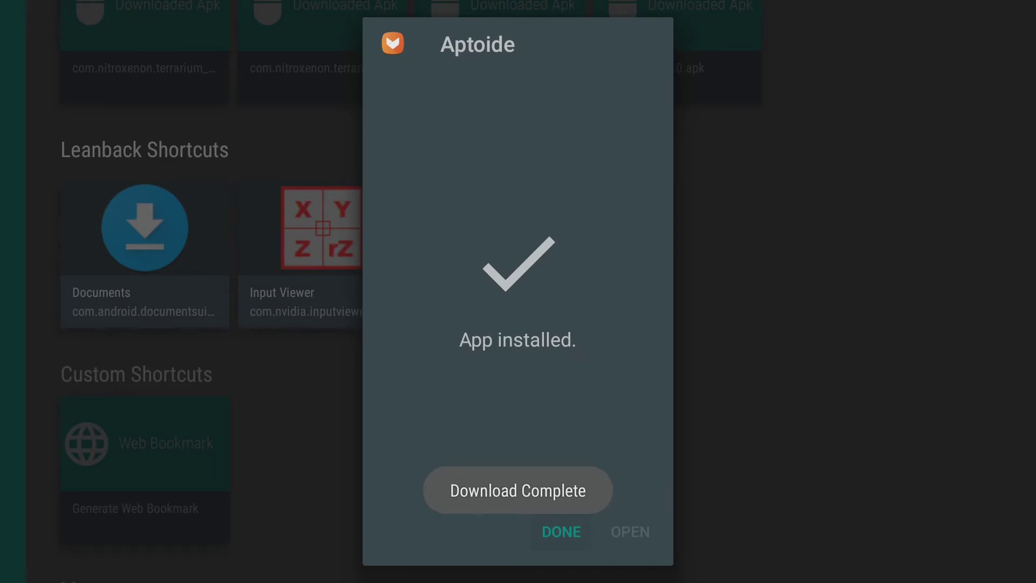
key("Return")
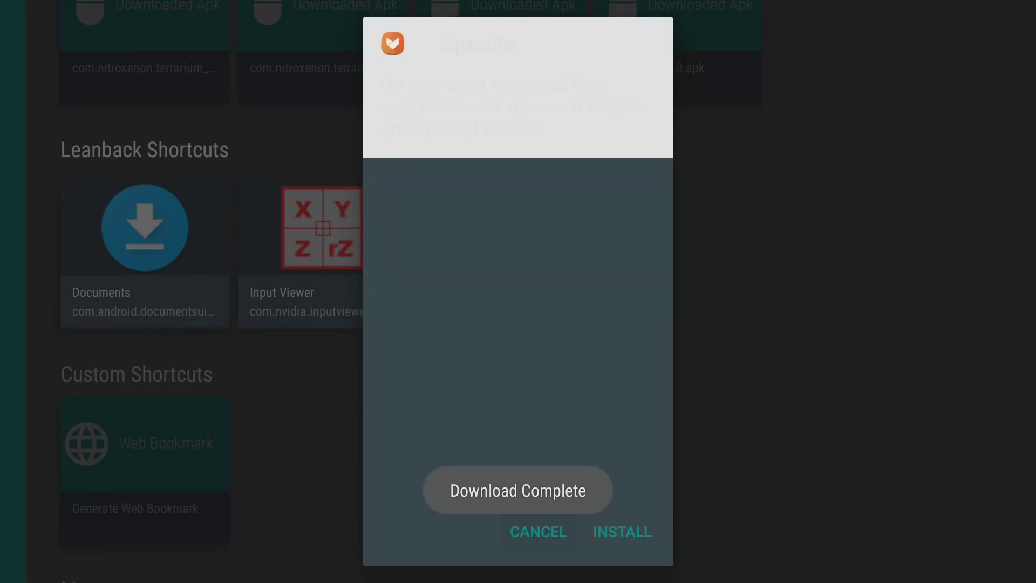
key("Left")
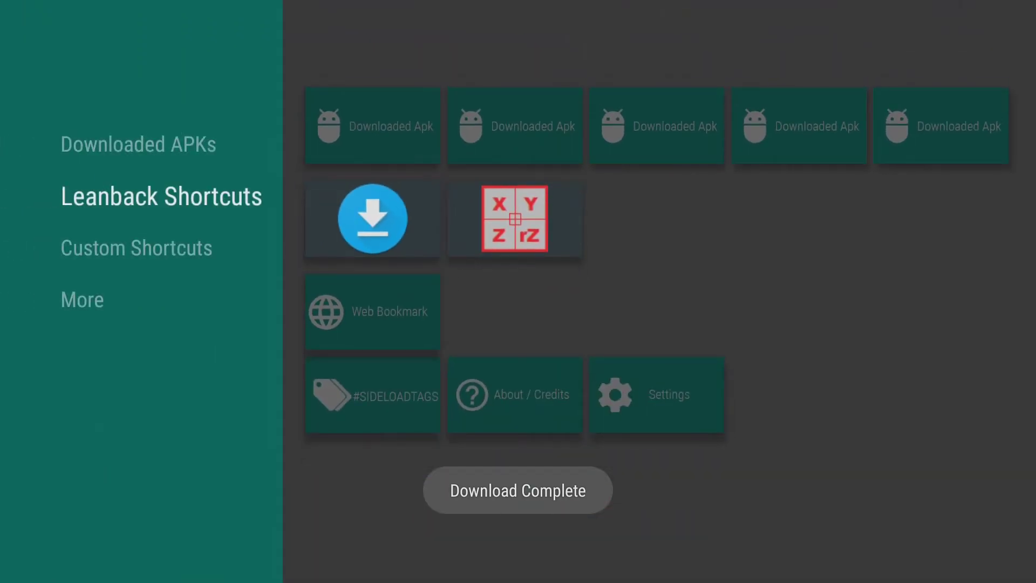
key("Right")
- Move the Aptoide tile left past Google Play Store and Twitch, next to Kids
key("Escape")
key("Escape")
key("Right")
key("Right")
key("Right")
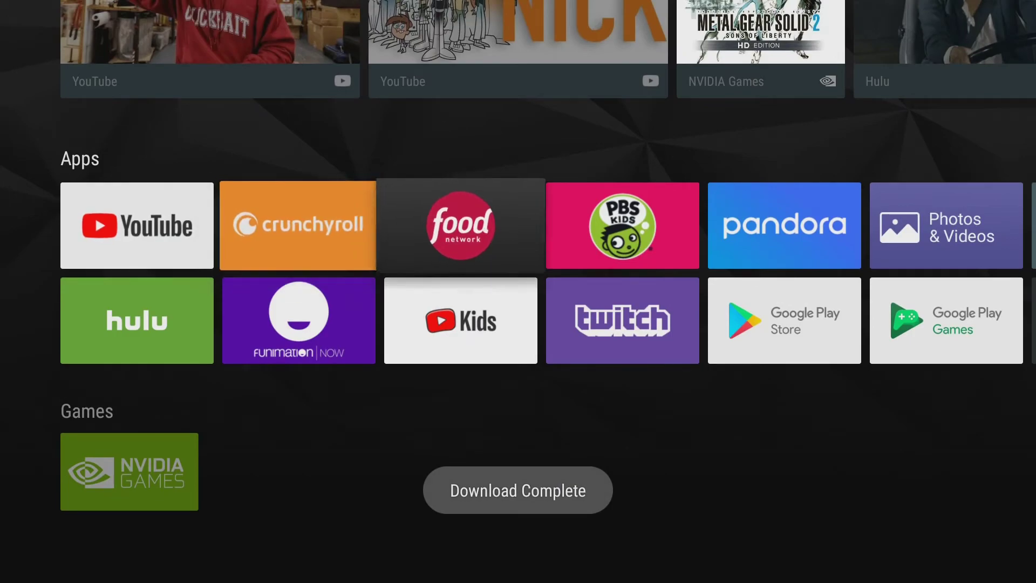
key("Down")
key("Right")
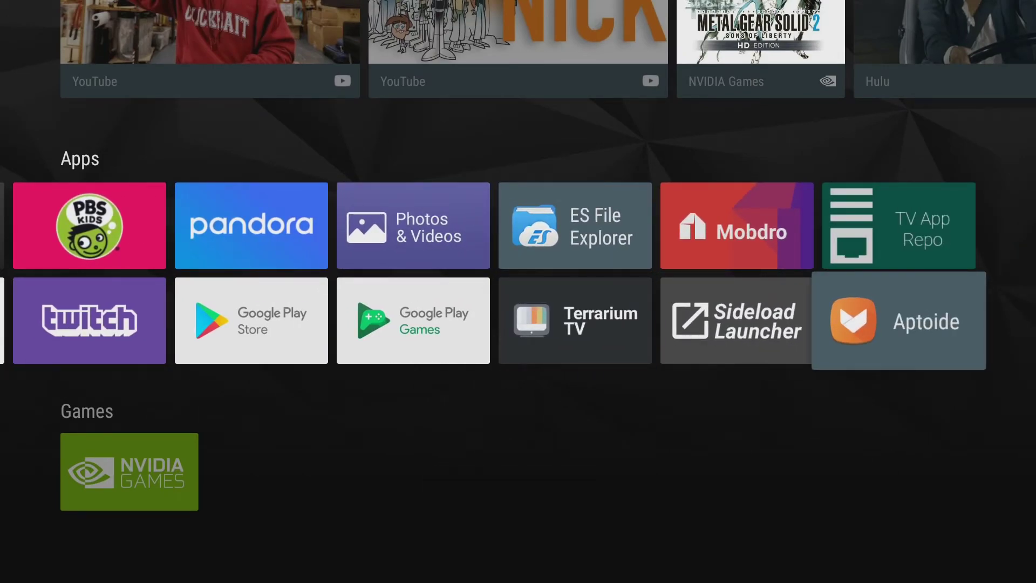
key("Return")
key("Left")
key("Left")
key("Left")
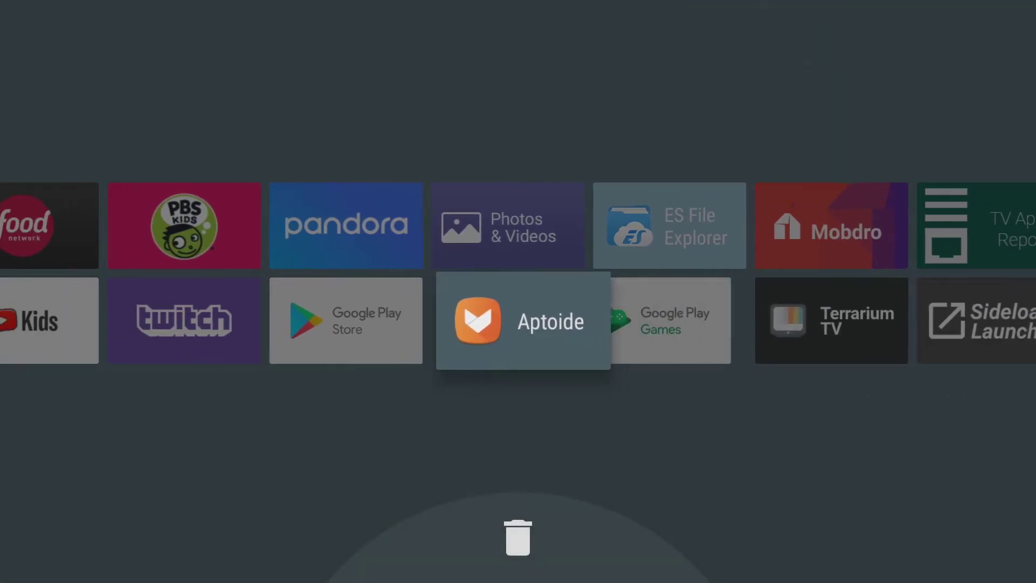
key("Left")
key("Left")
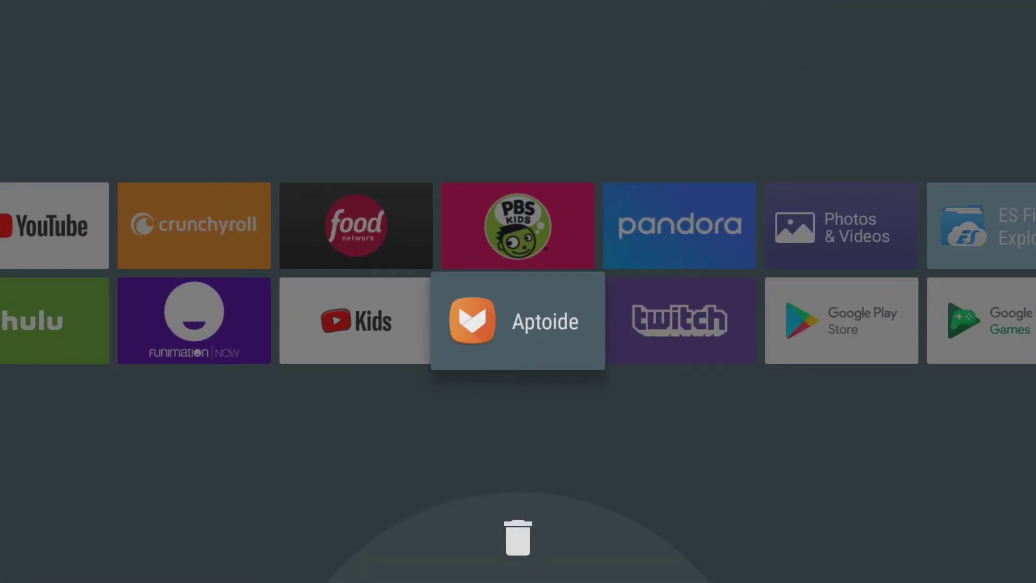
key("Return")
key("Left")
key("Left")
key("Left")
- Check Aptoide's new spot beside Kids and finish rearranging the Apps row
key("Up")
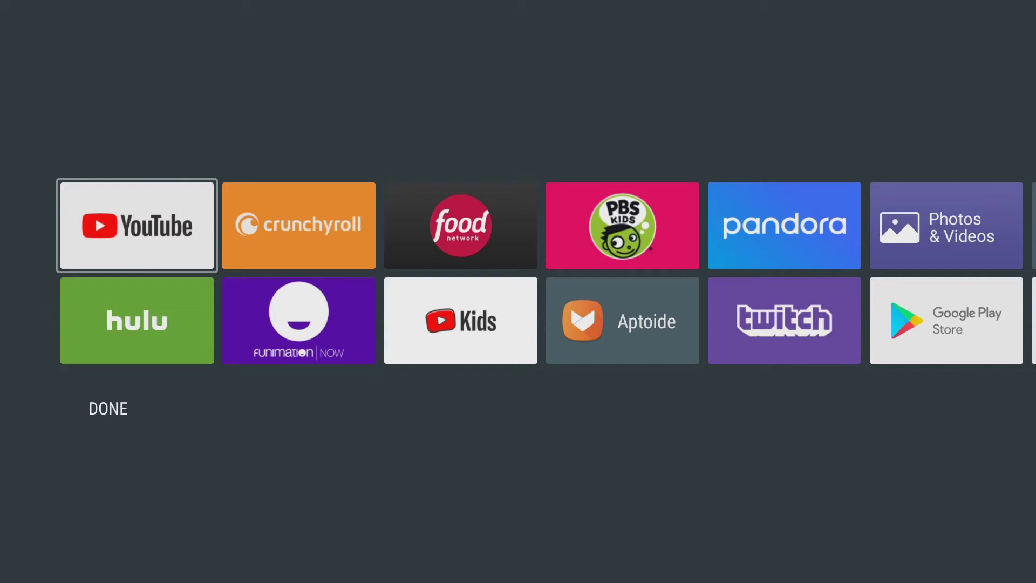
key("Right")
key("Right")
key("Right")
key("Down")
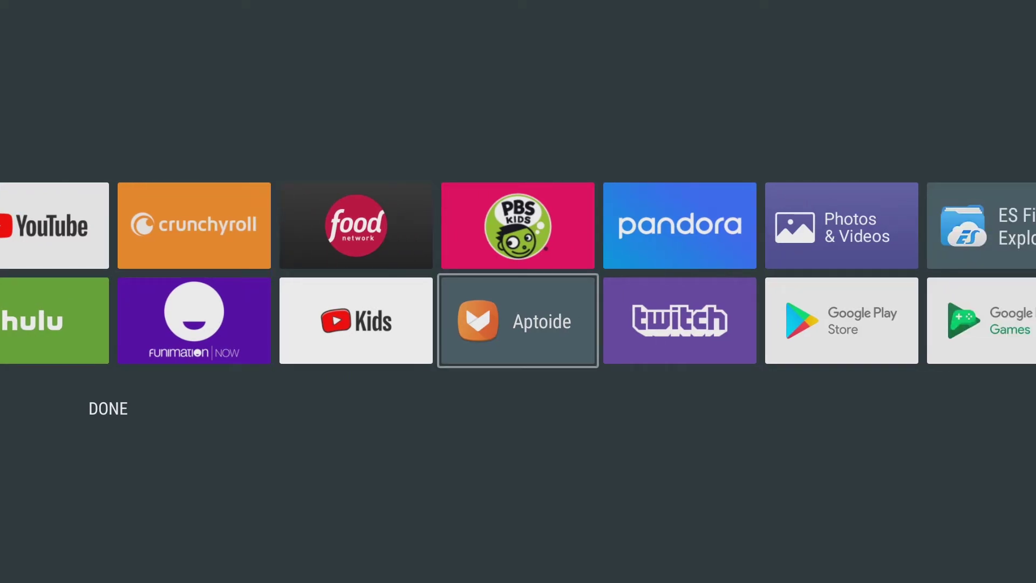
- Launch Aptoide from its new spot in the Apps row
key("Right")
key("Escape")
key("Right")
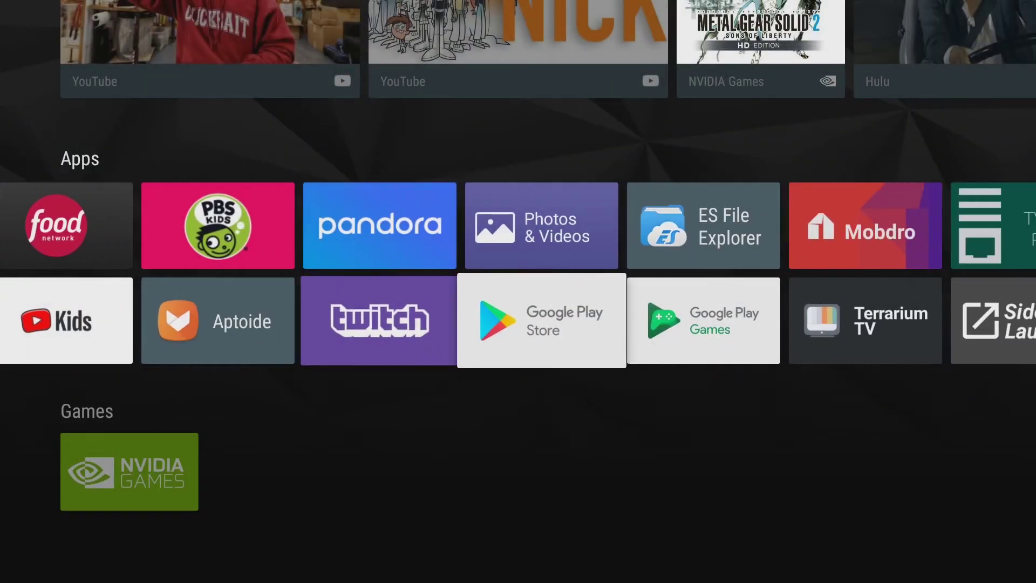
key("Right")
key("Down")
key("Up")
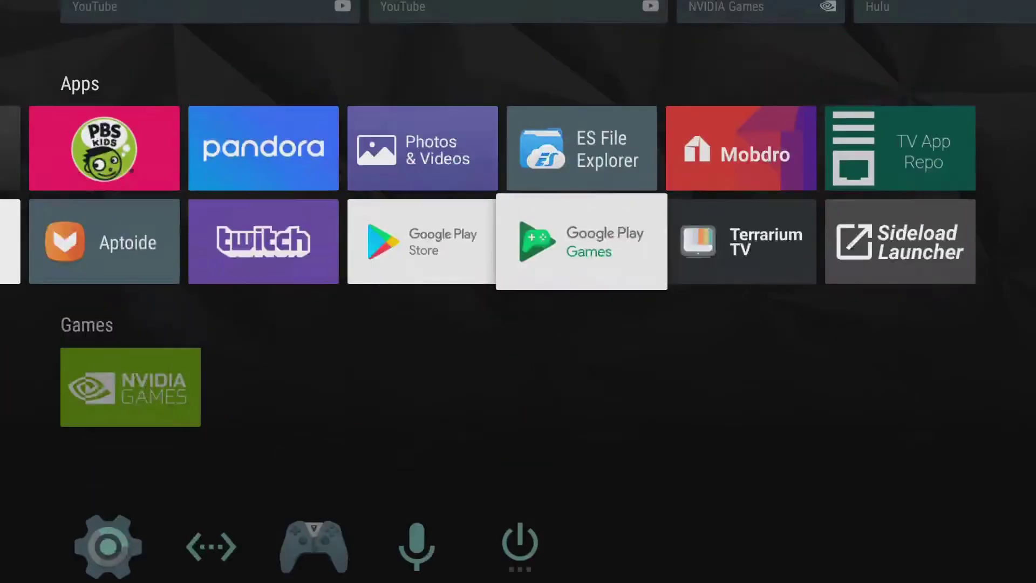
key("Down")
key("Up")
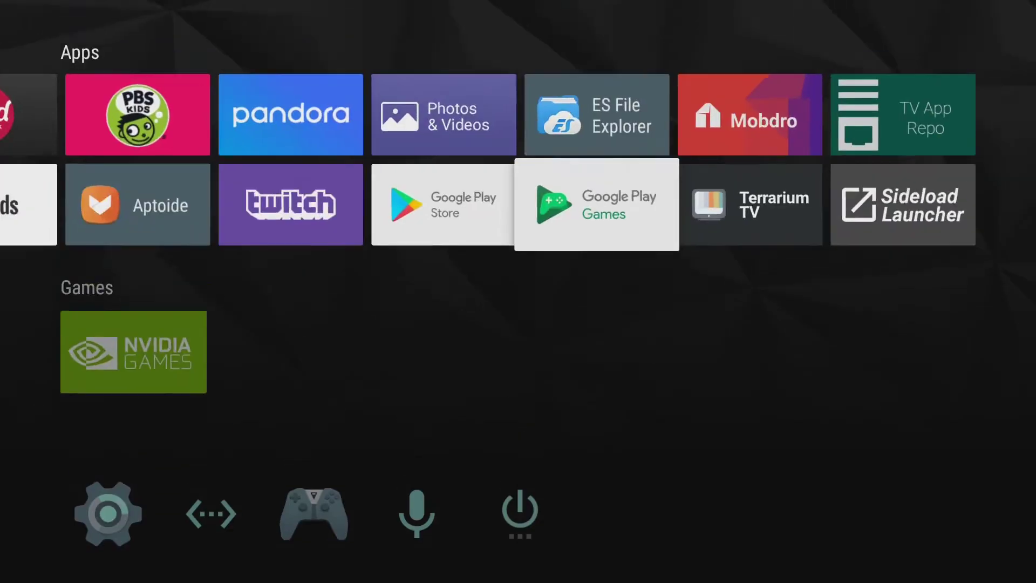
key("Left")
key("Left")
key("Left")
key("Return")
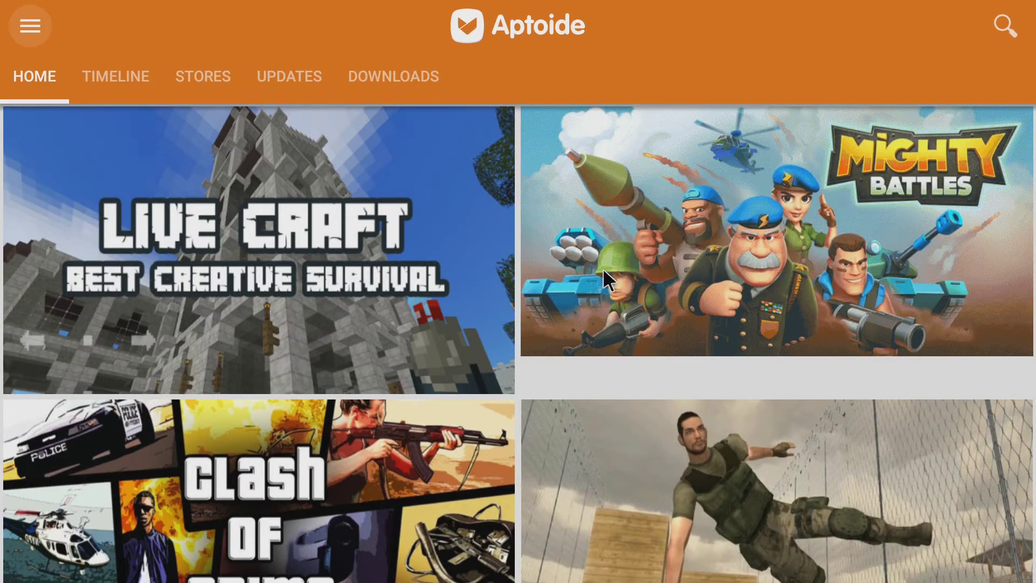
- Search Aptoide for 'clash' and pick the 'clash of clans' suggestion
left_click(1002, 30)
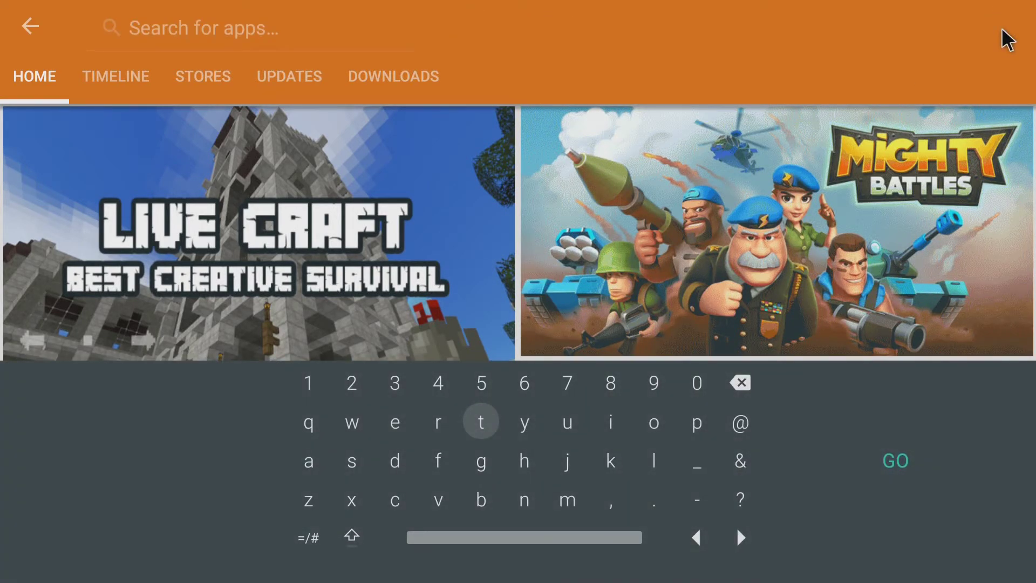
type("cl")
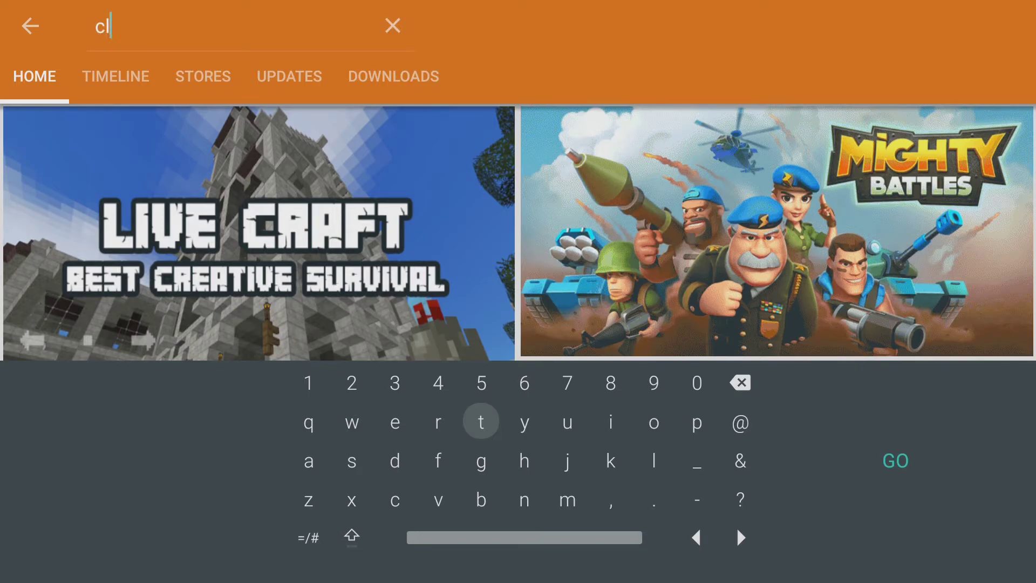
type("ash")
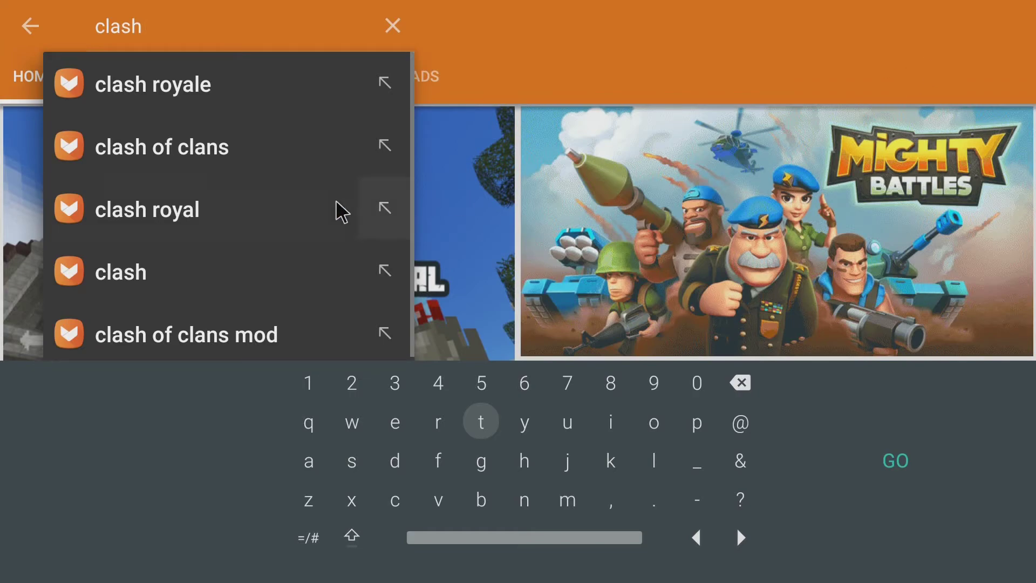
left_click(279, 143)
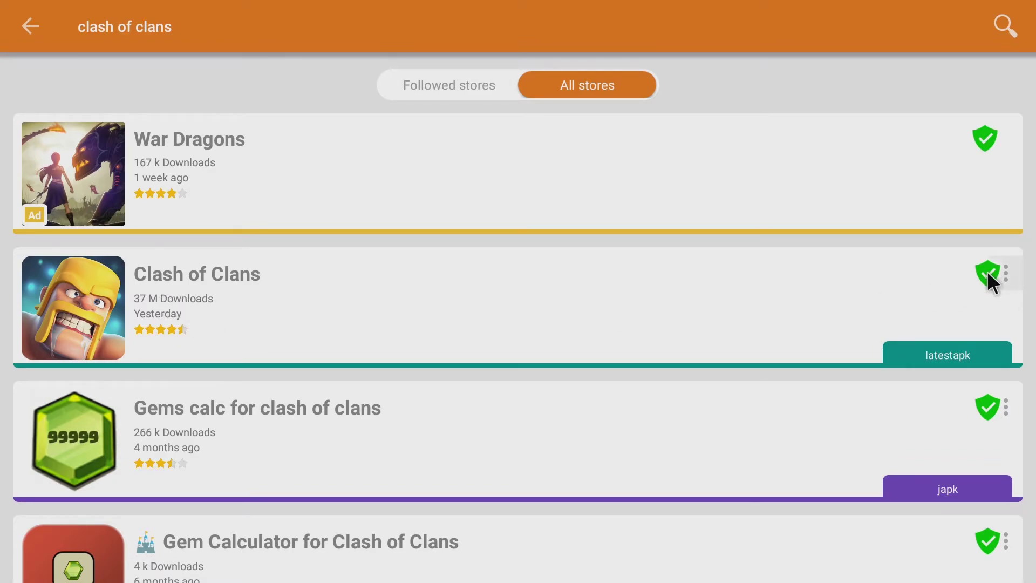
- Install Clash of Clans from its Aptoide page, allowing storage access and confirming the installer
left_click(420, 286)
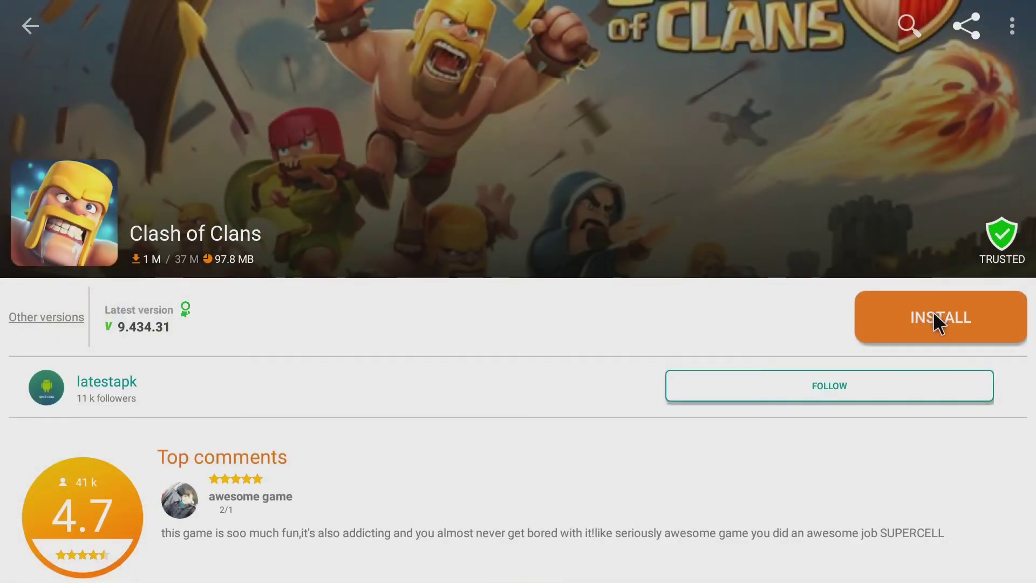
left_click(933, 312)
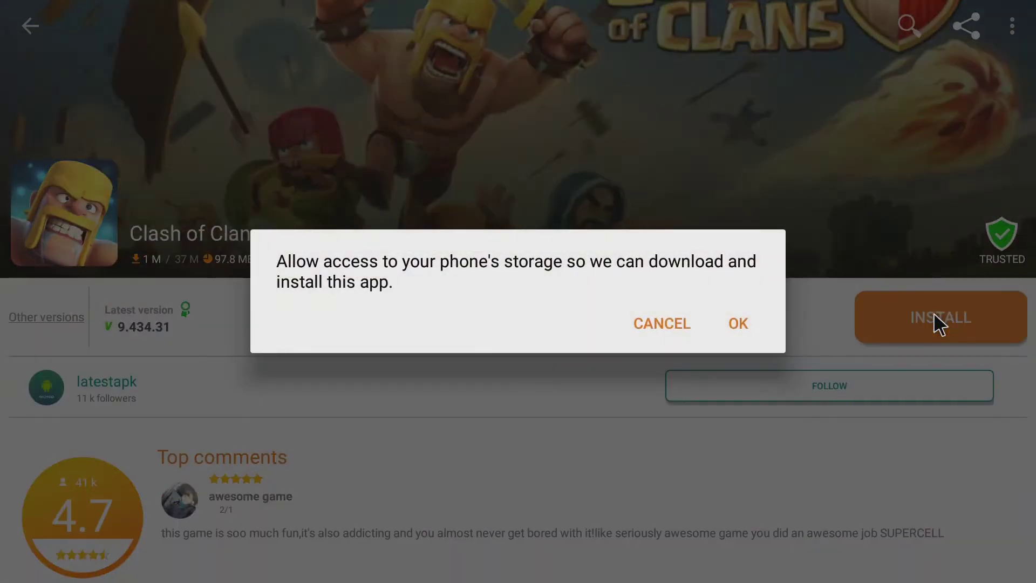
left_click(729, 321)
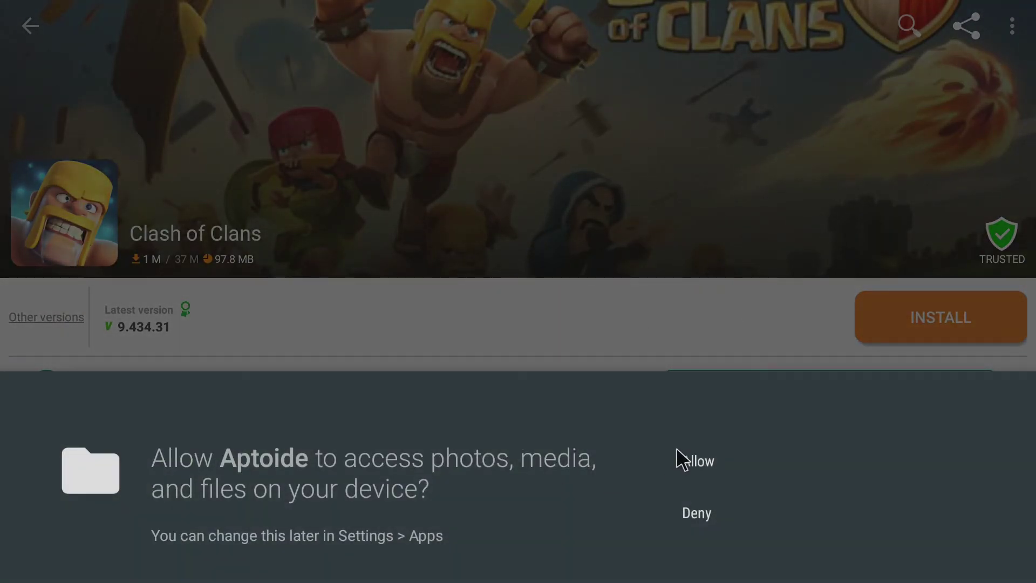
left_click(675, 462)
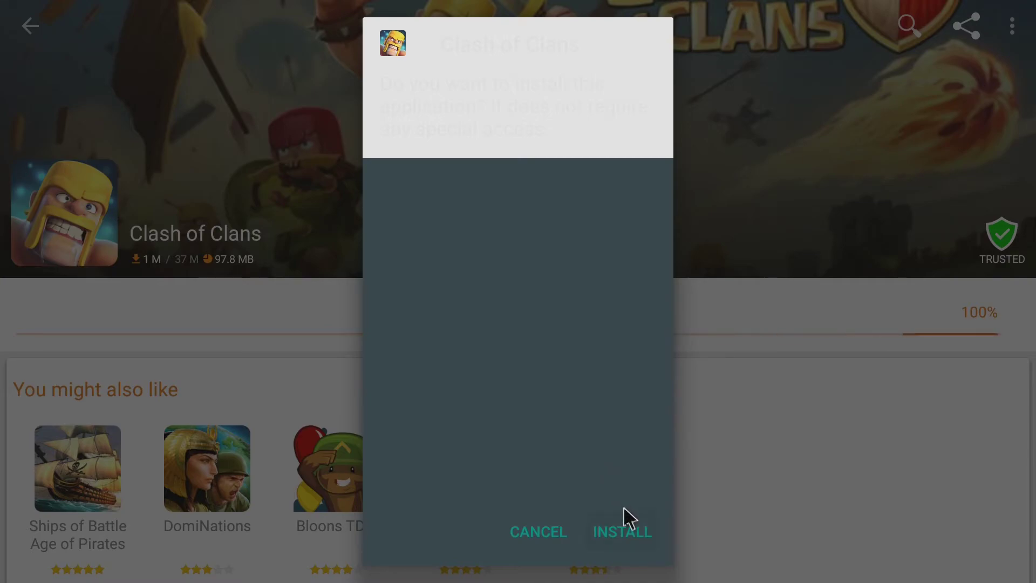
left_click(629, 534)
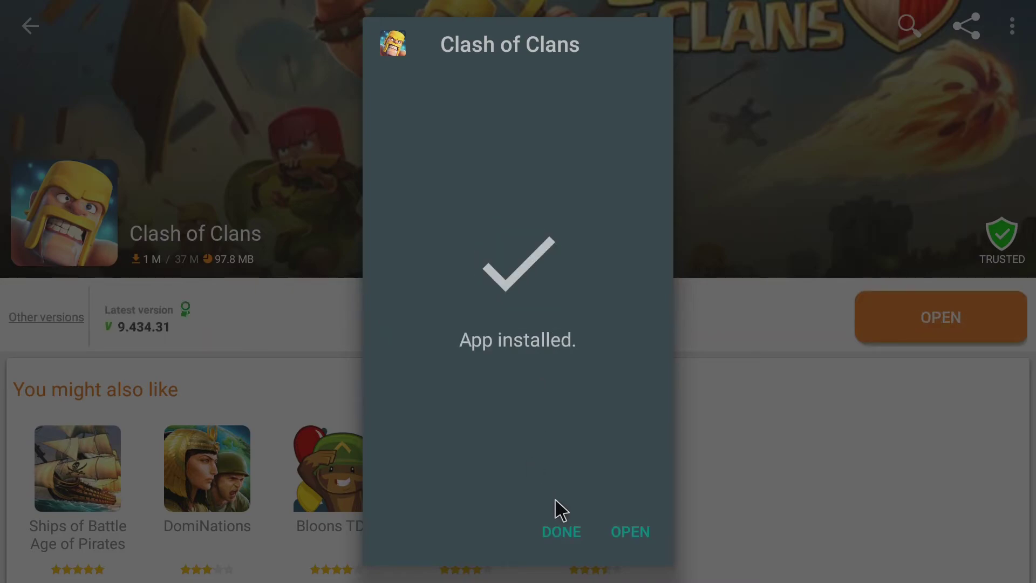
left_click(562, 532)
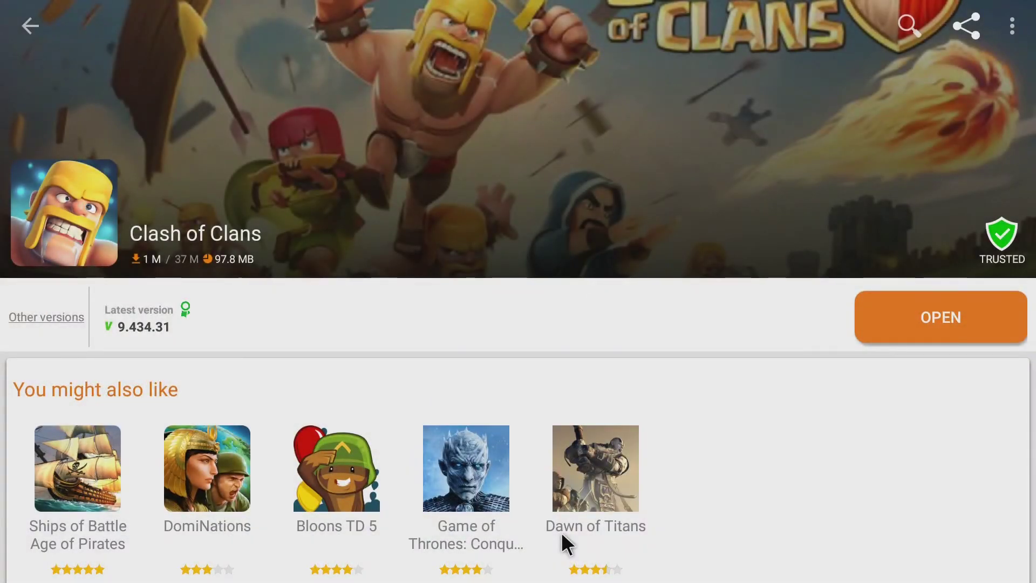
key("Escape")
- Exit Aptoide to the home screen and browse the Apps rows back to YouTube
key("Escape")
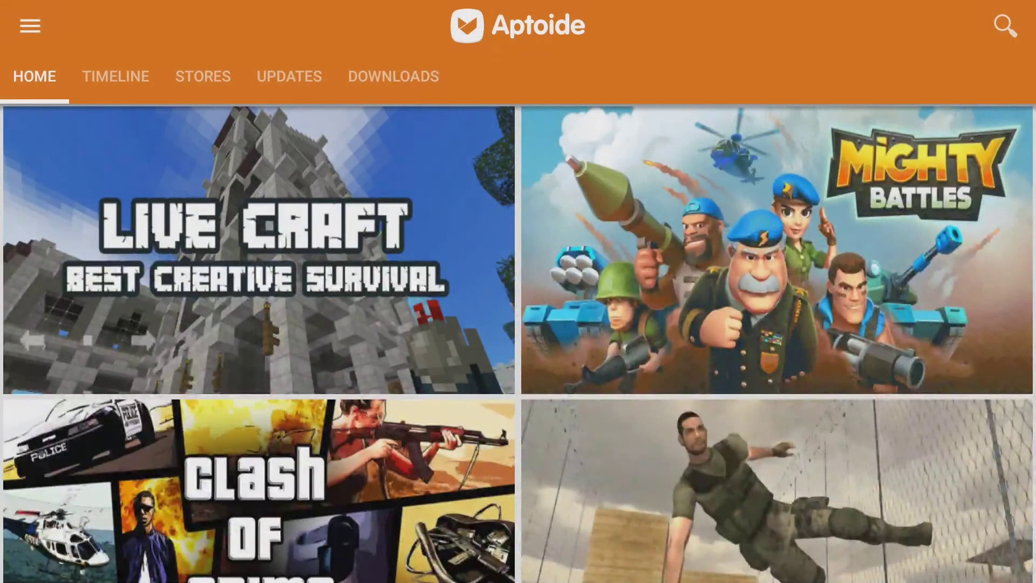
key("Escape")
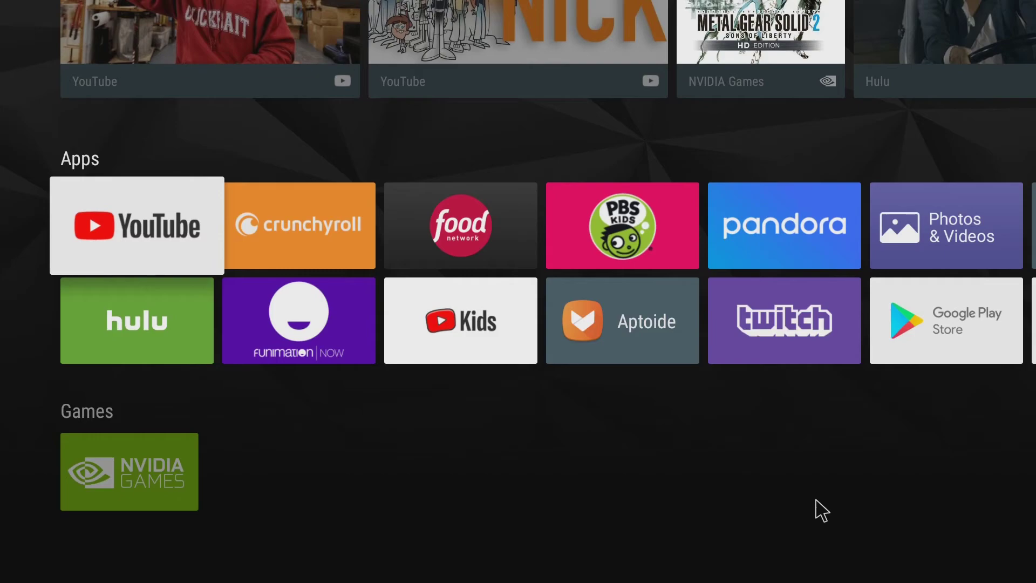
scroll(862, 353, "down", 1)
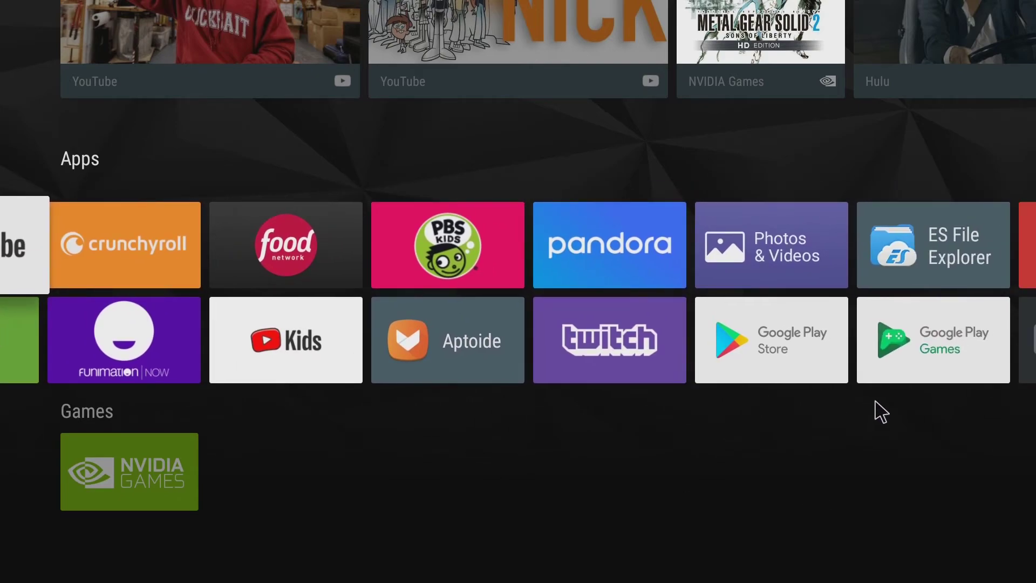
scroll(881, 411, "down", 8)
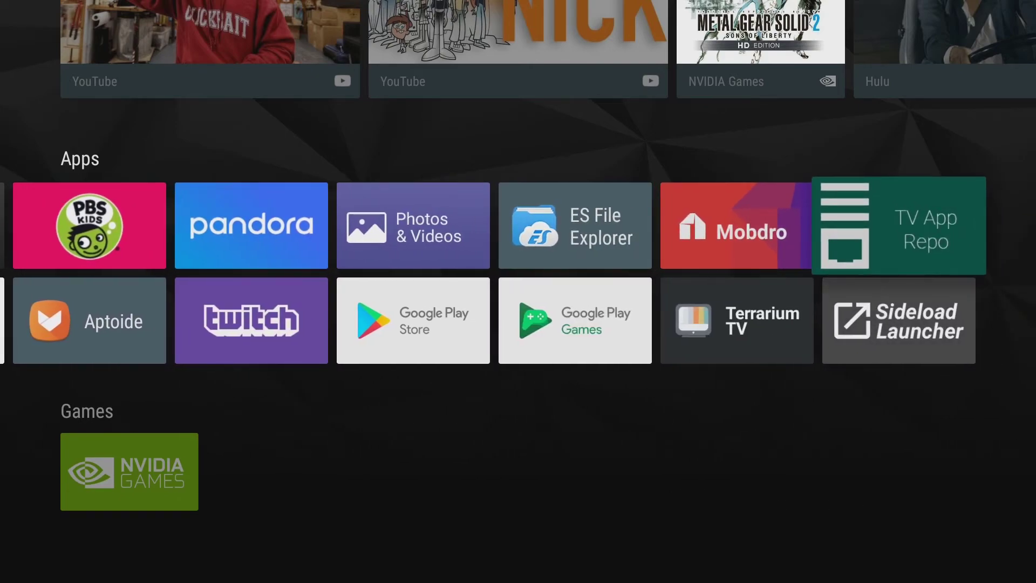
key("Down")
key("Left")
key("Left")
key("Left")
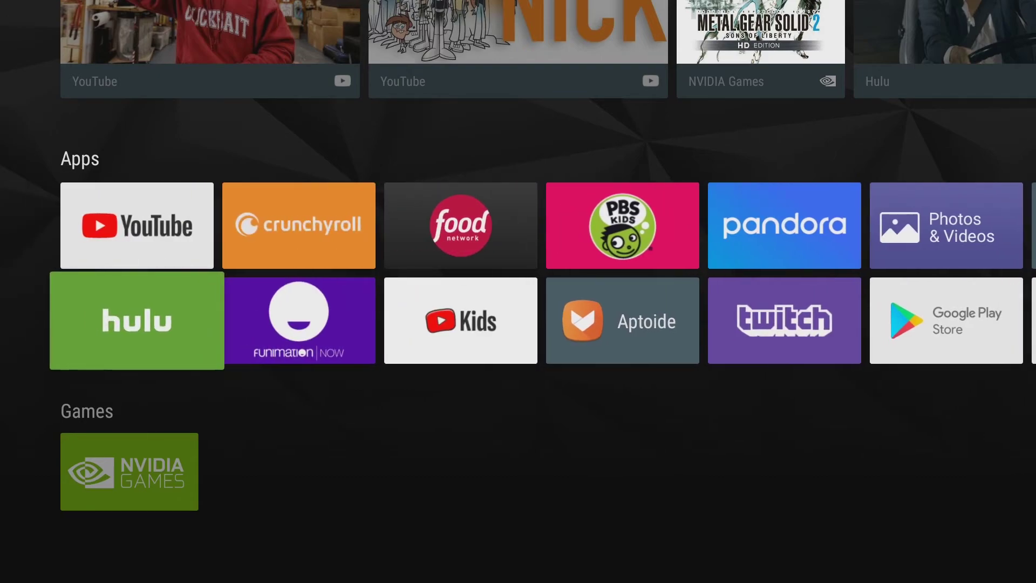
key("Up")
key("Right")
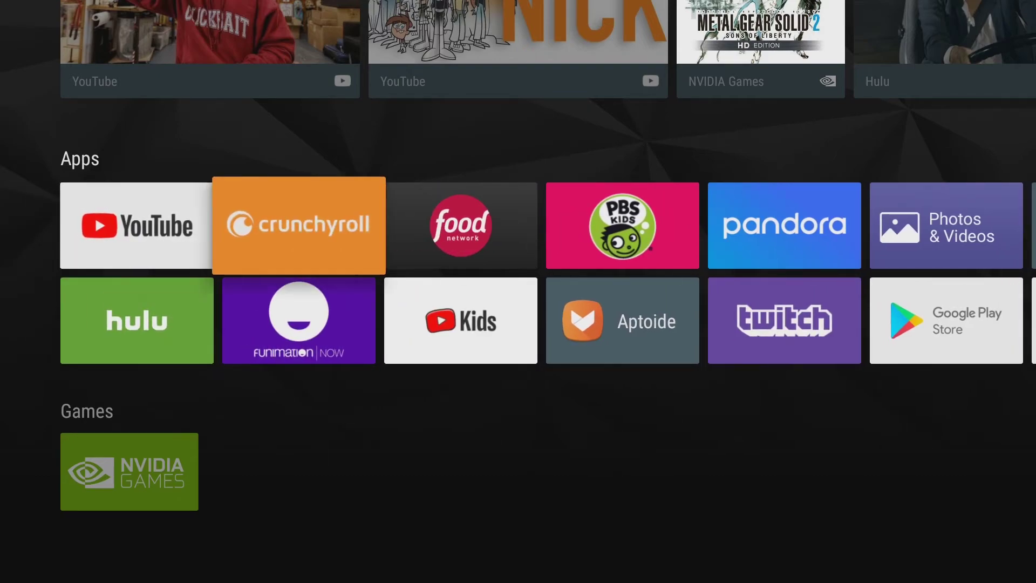
key("Right")
key("Right")
key("Right")
key("Left")
key("Left")
key("Left")
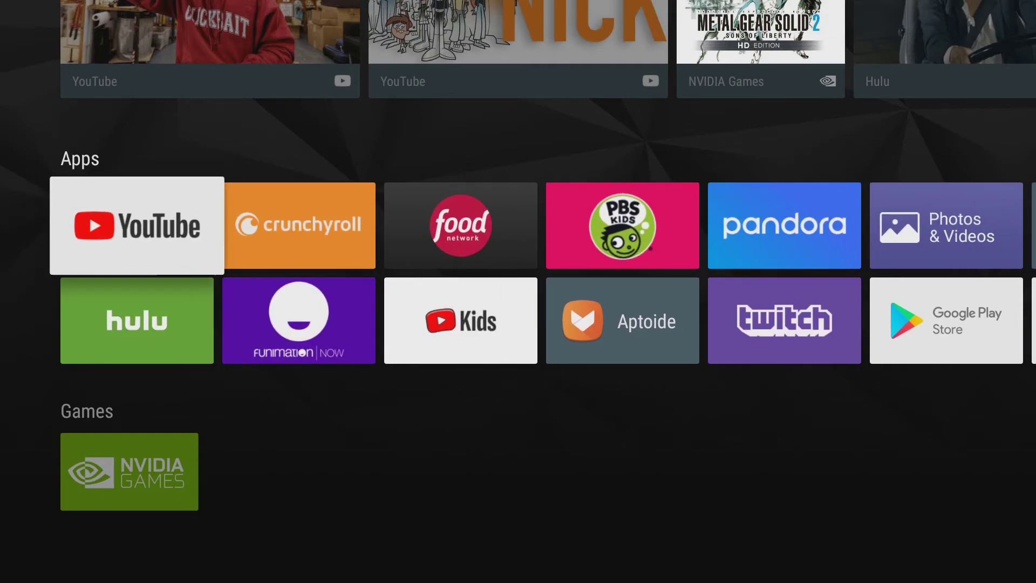
- Navigate across the Apps rows past Sideload Launcher to TV App Repo
key("Down")
key("Down")
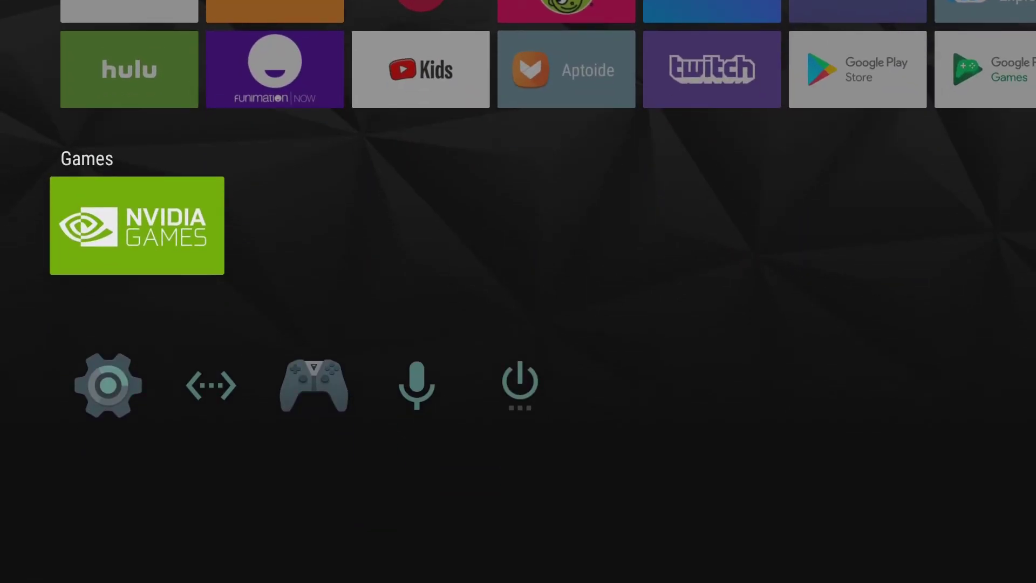
key("Up")
key("Right")
key("Right")
key("Right")
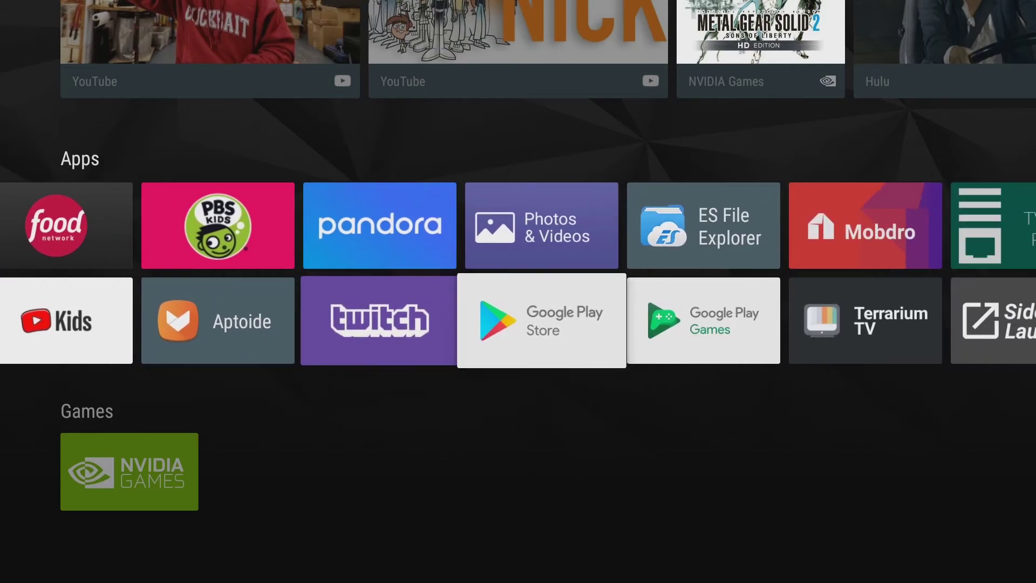
key("Right")
key("Right")
key("Right")
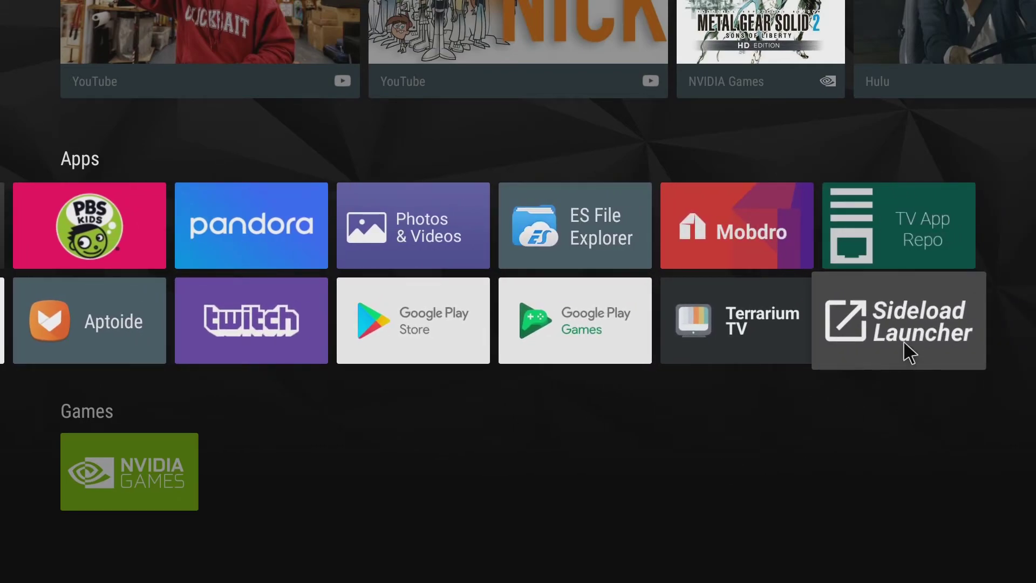
key("Up")
- In TV App Repo, generate and install a Clash of Clans shortcut marked 'This is a game'
left_click(911, 246)
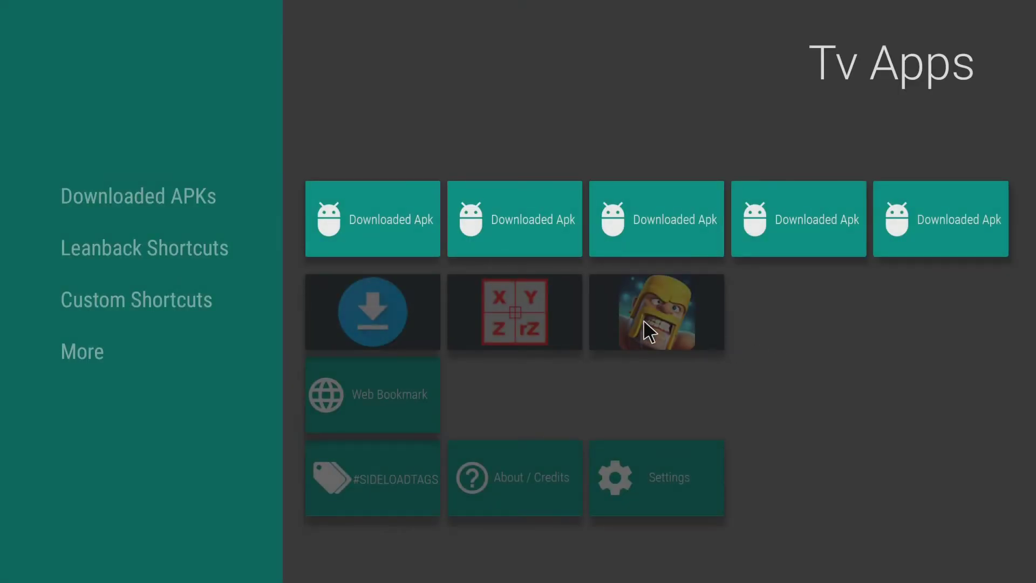
left_click(637, 320)
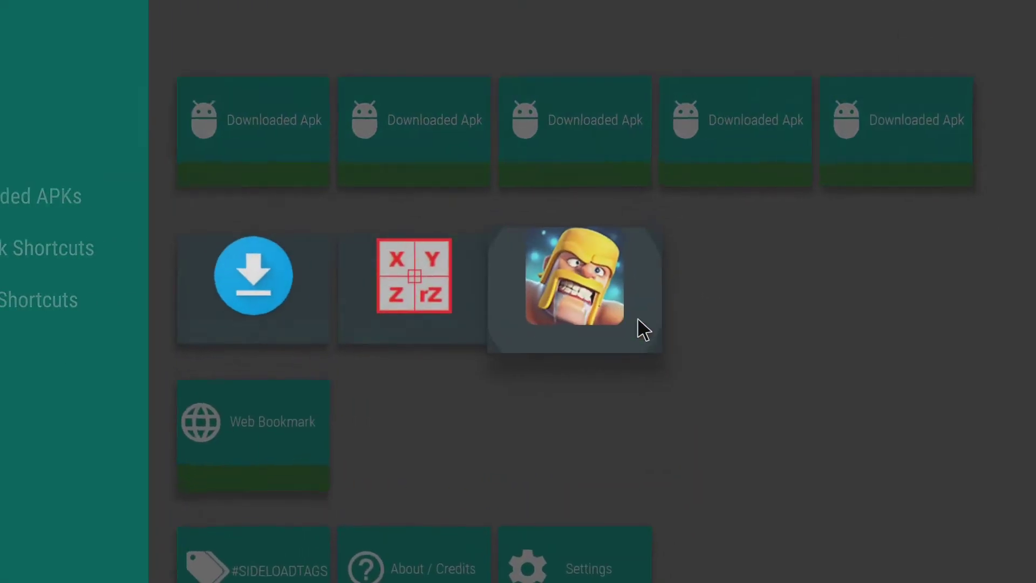
left_click(496, 261)
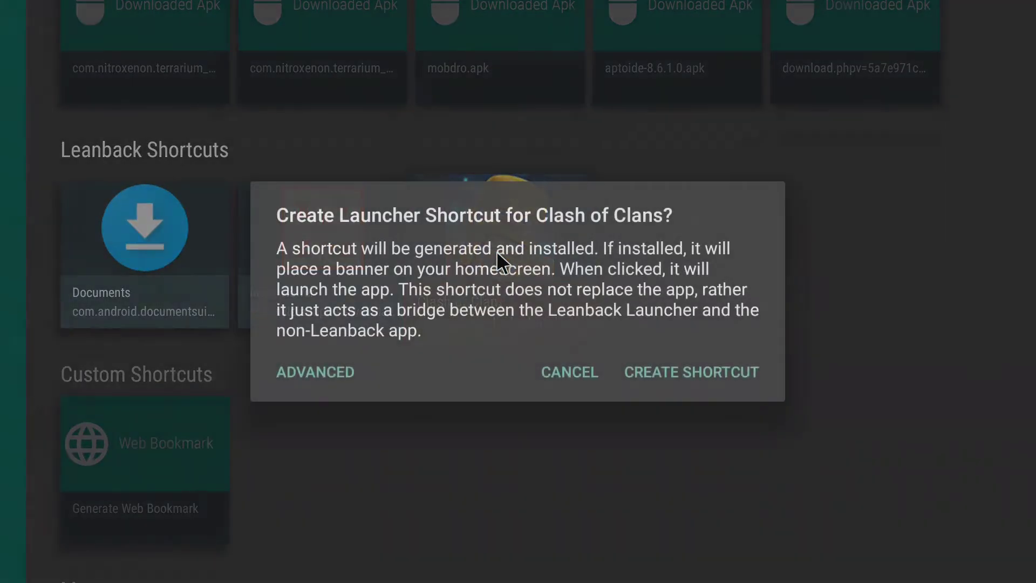
left_click(313, 377)
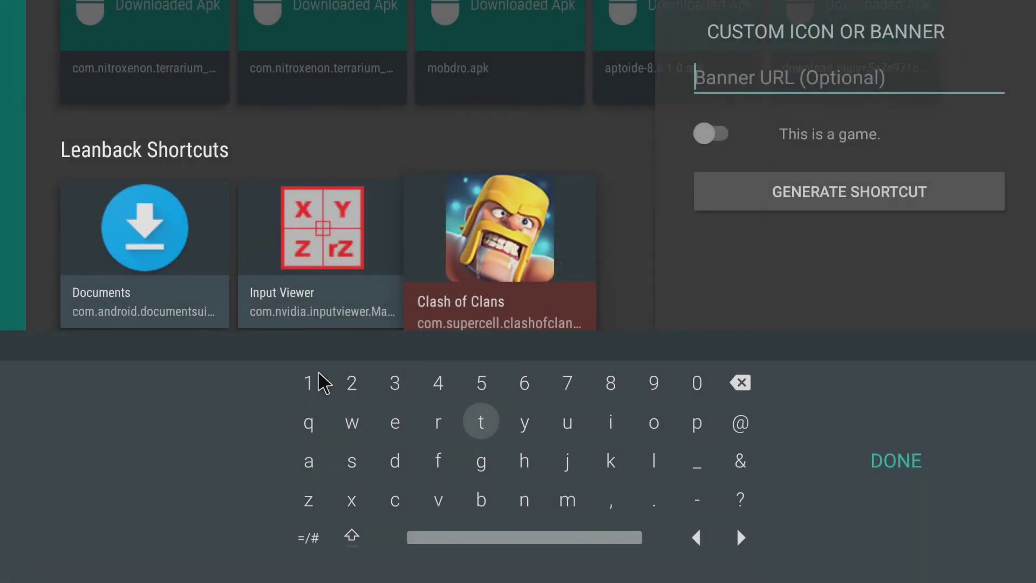
left_click(718, 141)
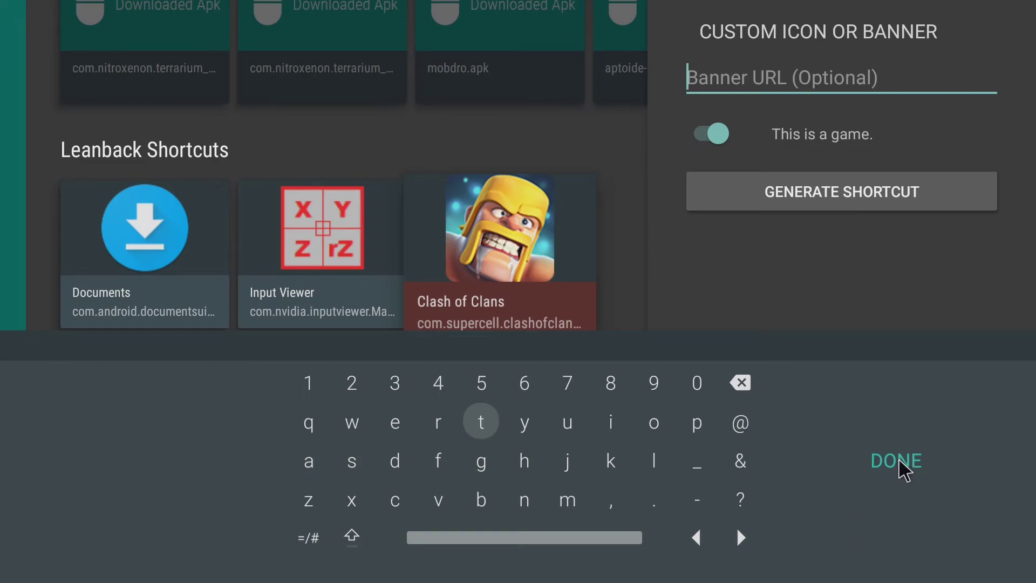
left_click(872, 195)
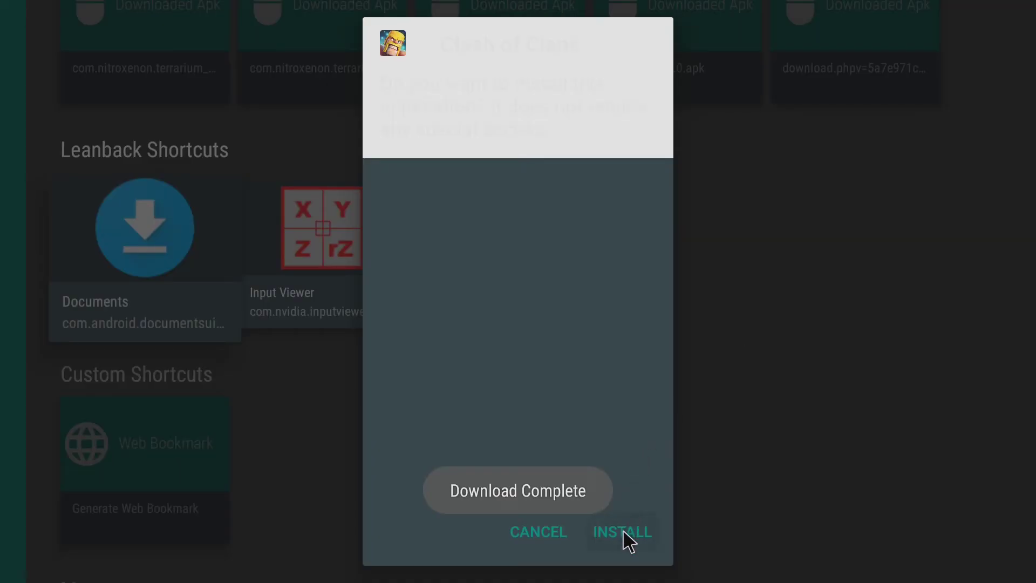
left_click(623, 531)
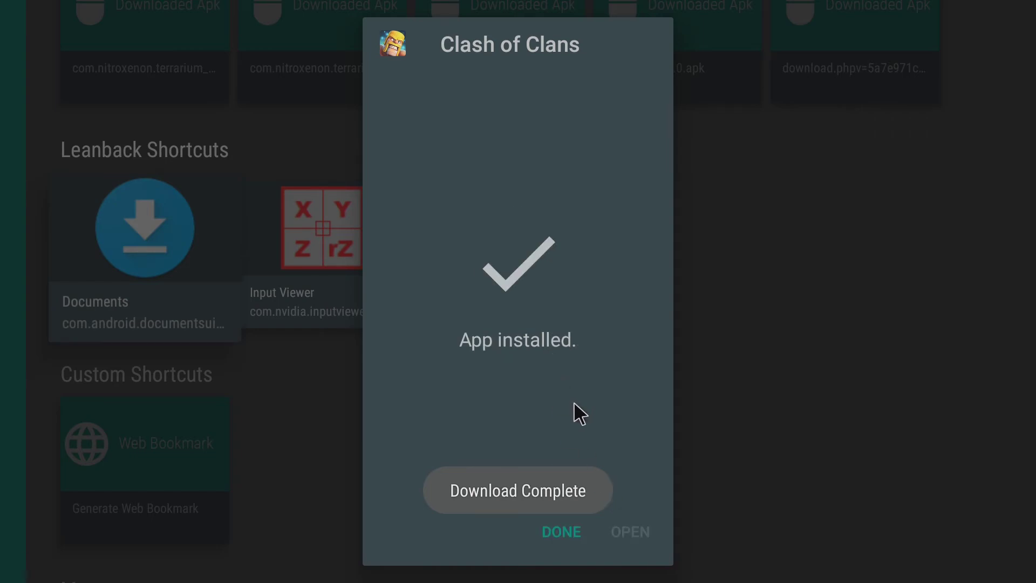
left_click(553, 533)
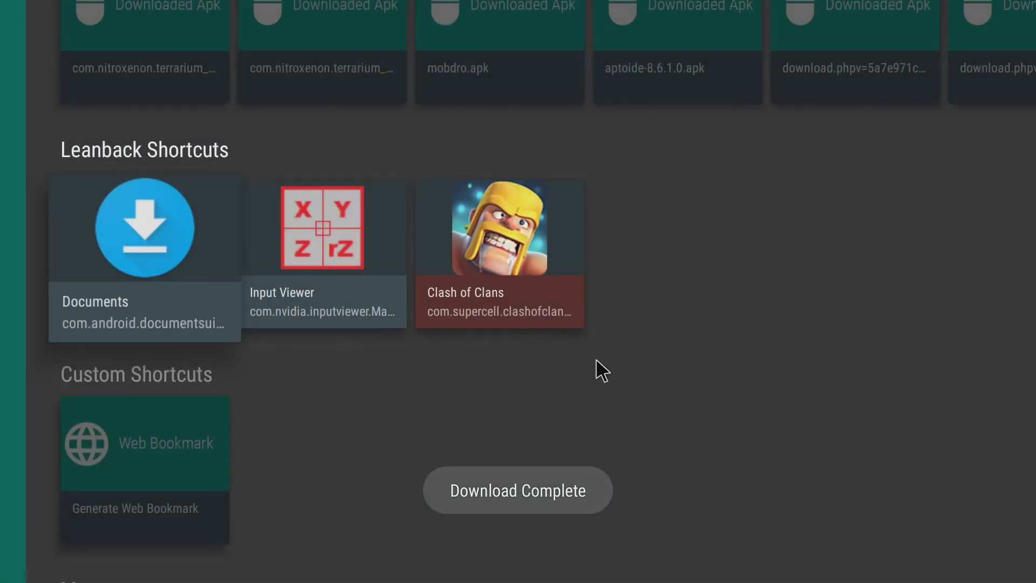
key("Escape")
key("Escape")
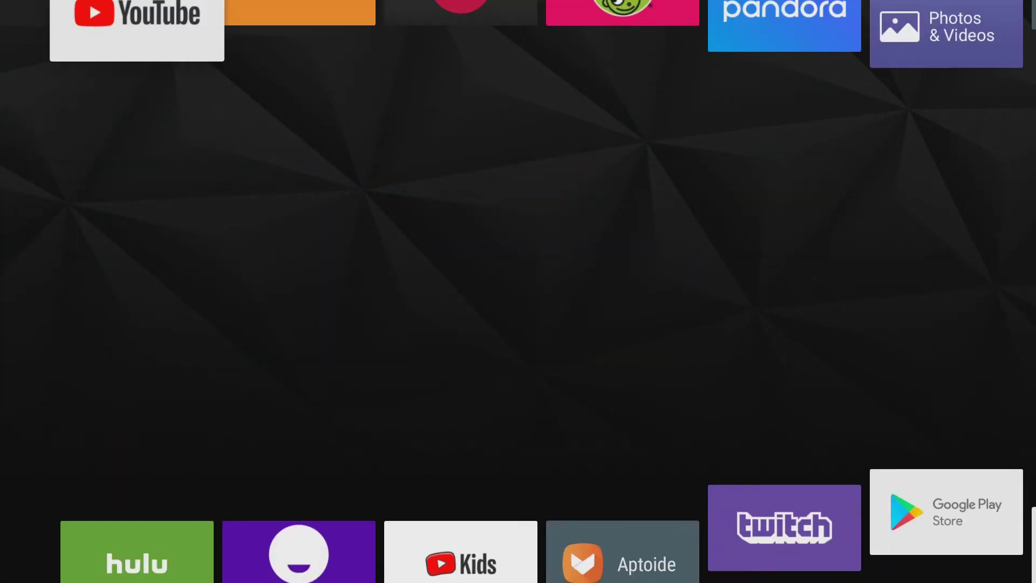
key("Down")
key("Down")
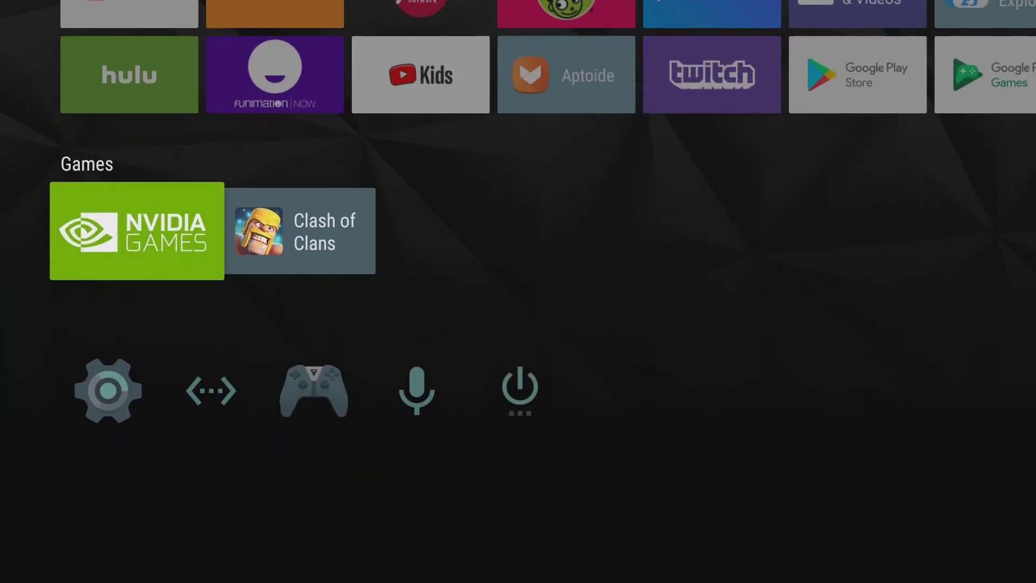
key("Right")
key("Down")
key("Up")
key("Left")
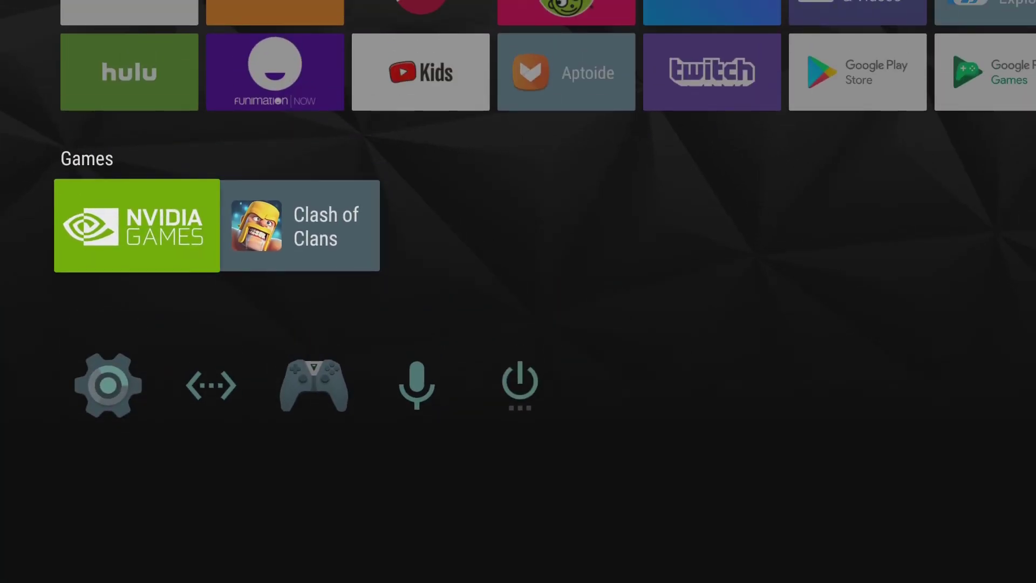
key("Up")
key("Right")
key("Right")
key("Right")
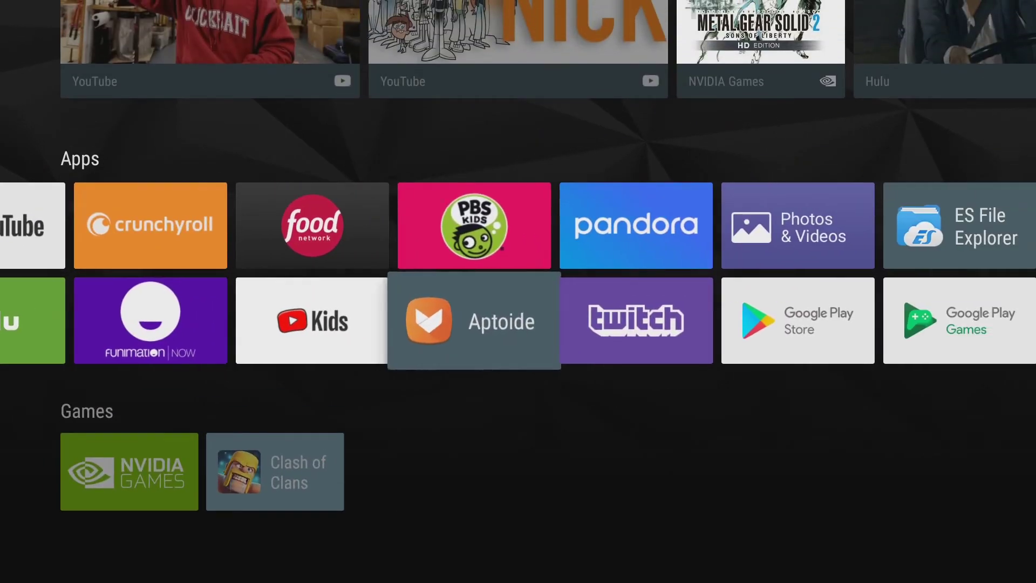
key("Up")
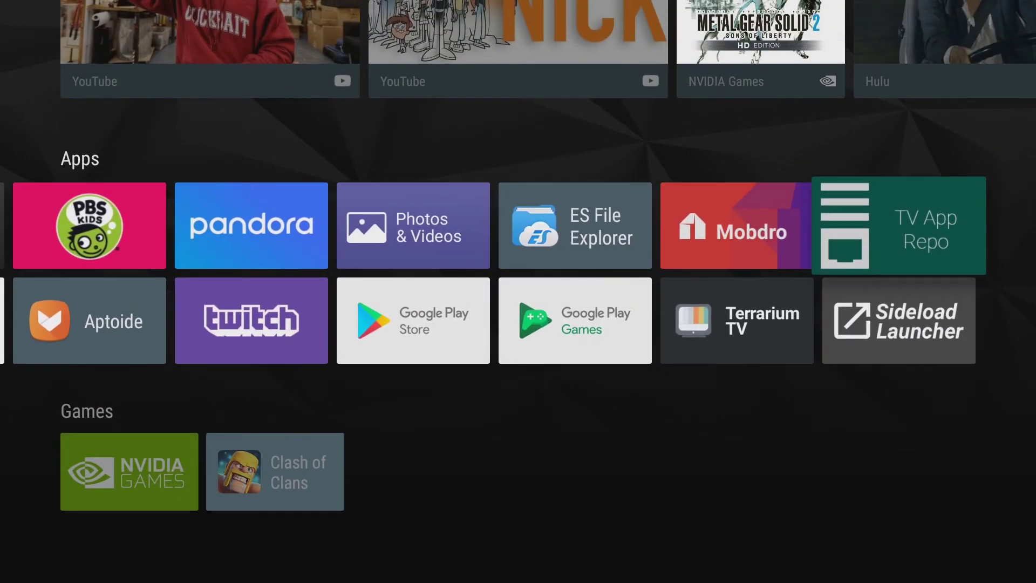
key("Left")
key("Left")
key("Left")
key("Down")
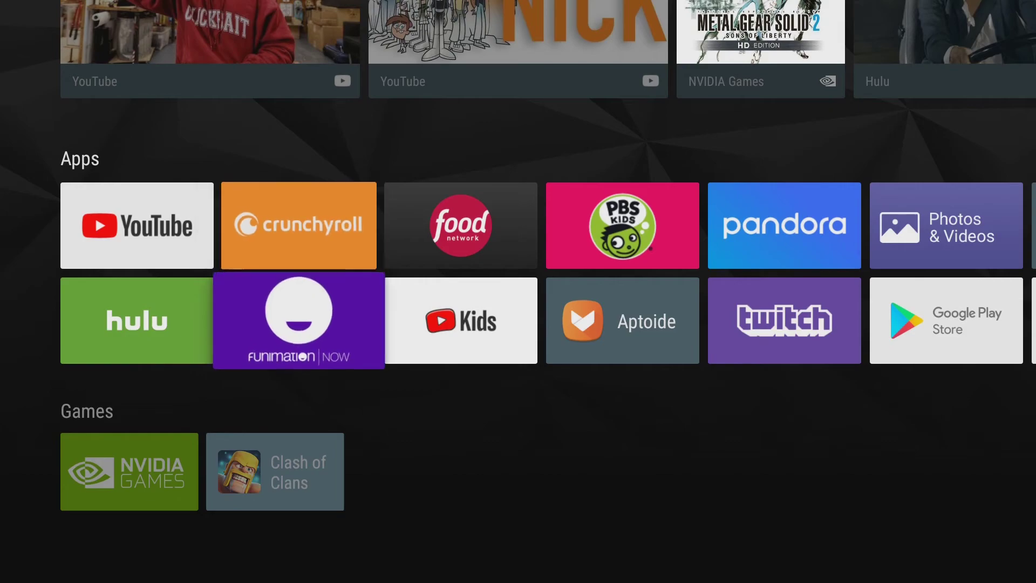
key("Left")
key("Right")
key("Right")
key("Right")
key("Right")
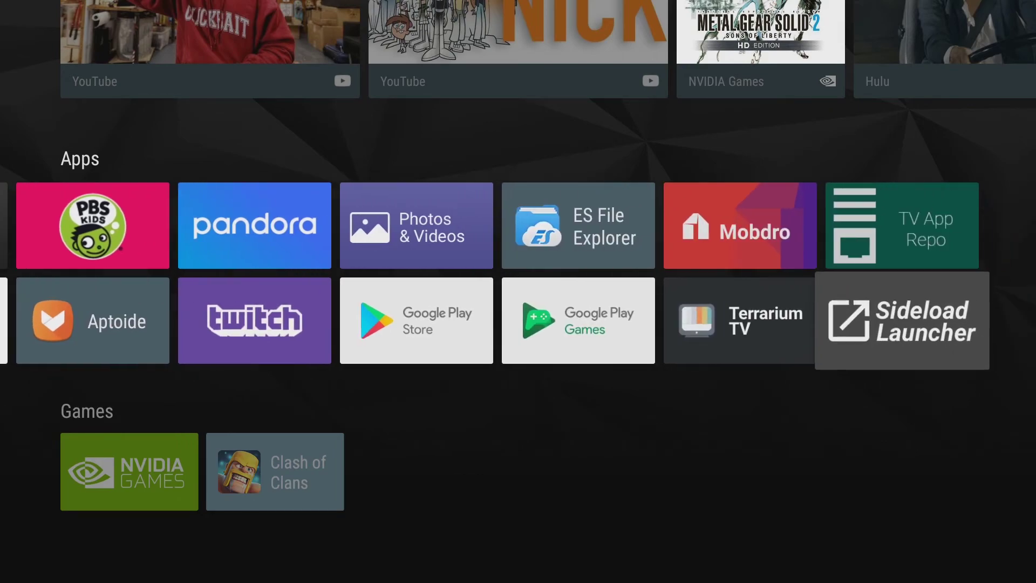
key("Up")
key("Left")
key("Down")
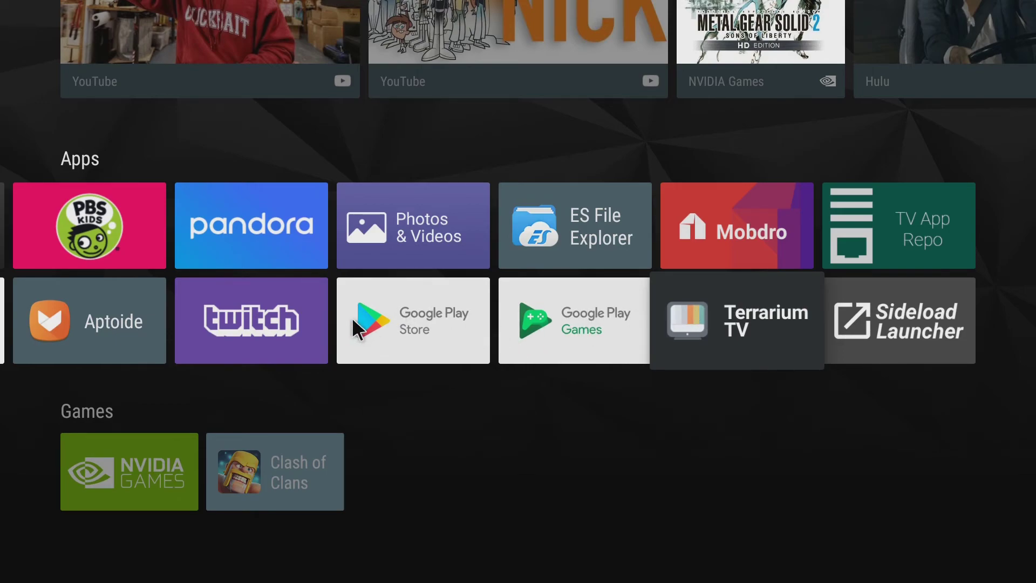
- Launch ES File Explorer, search for the Aptoide TV APK, and download version 3.2.5
left_click(605, 244)
left_click(605, 244)
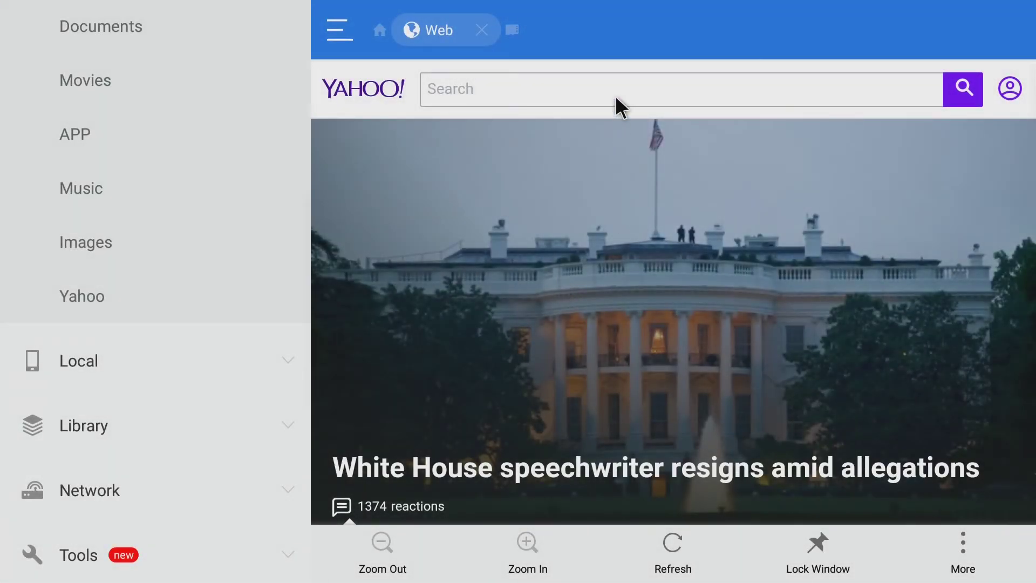
left_click(616, 96)
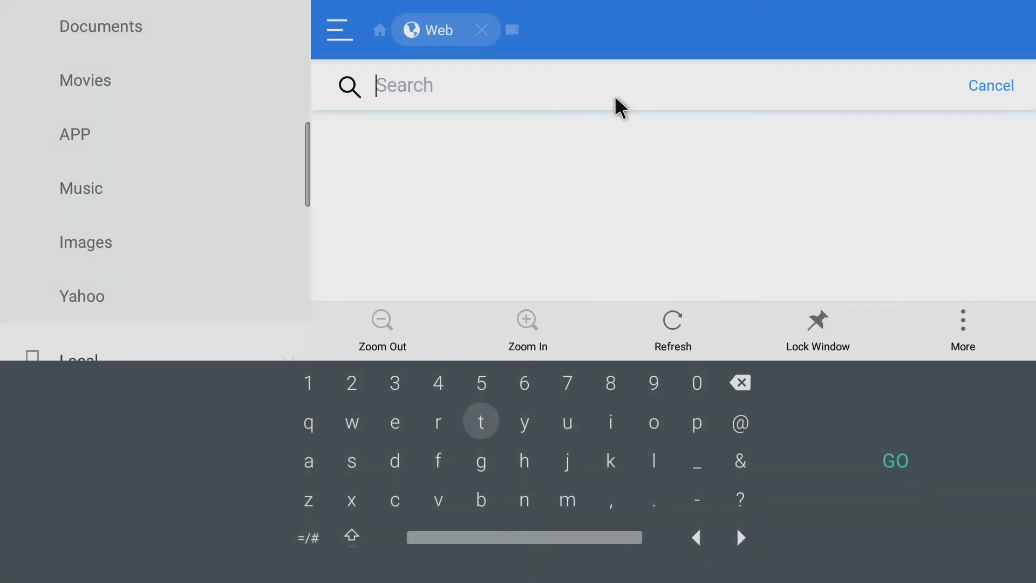
type("a")
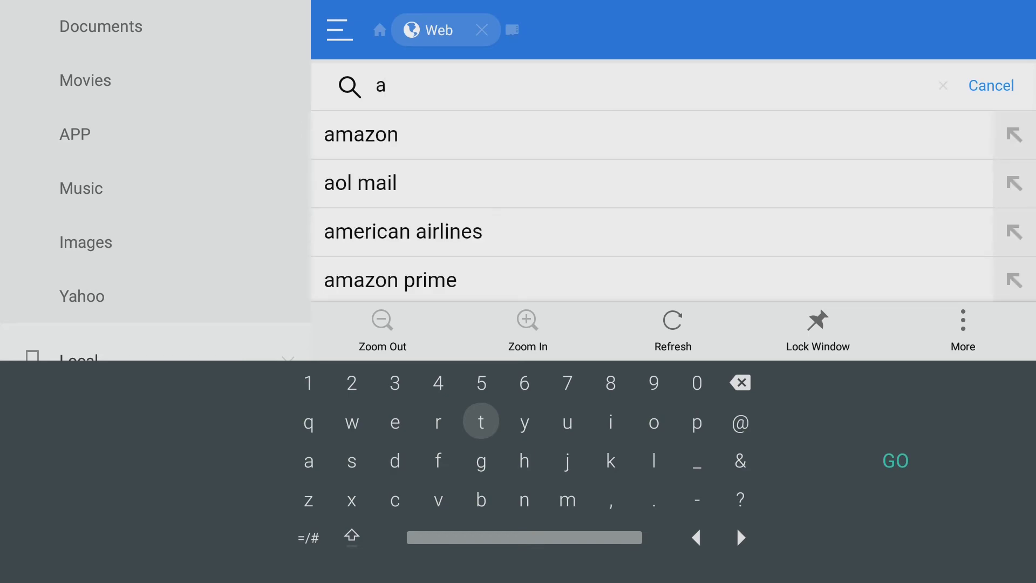
type("ptoid")
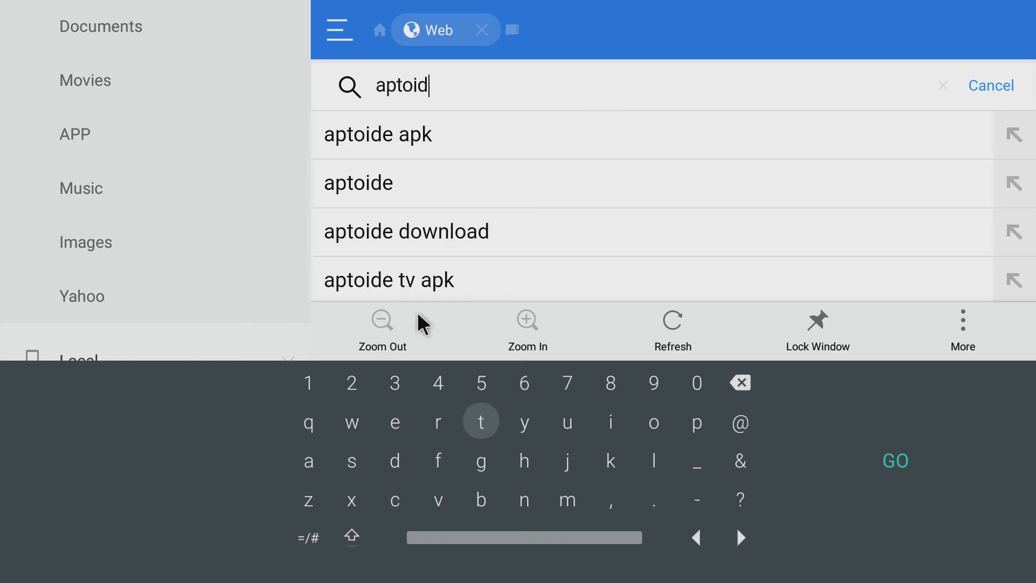
left_click(435, 285)
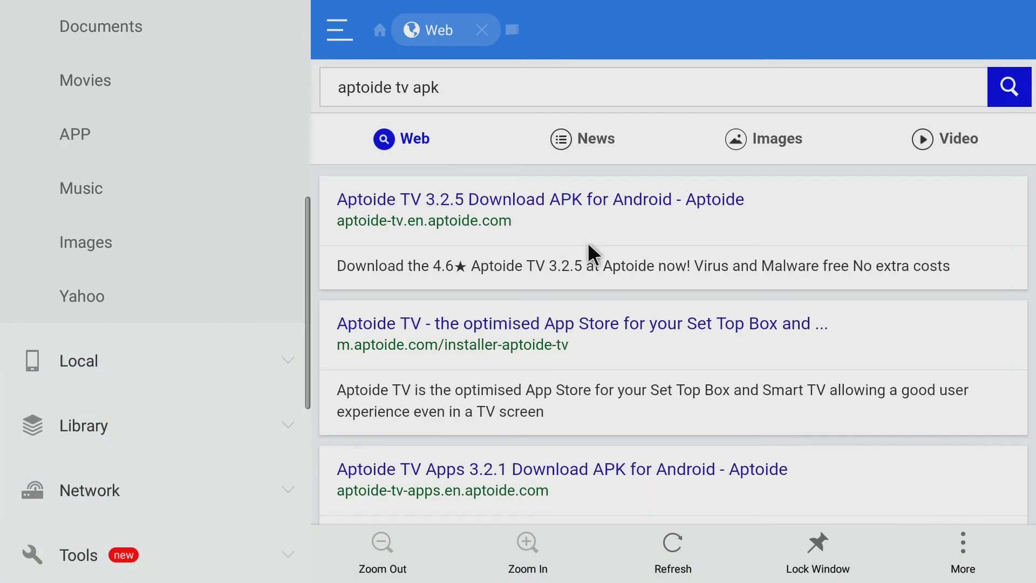
left_click(565, 199)
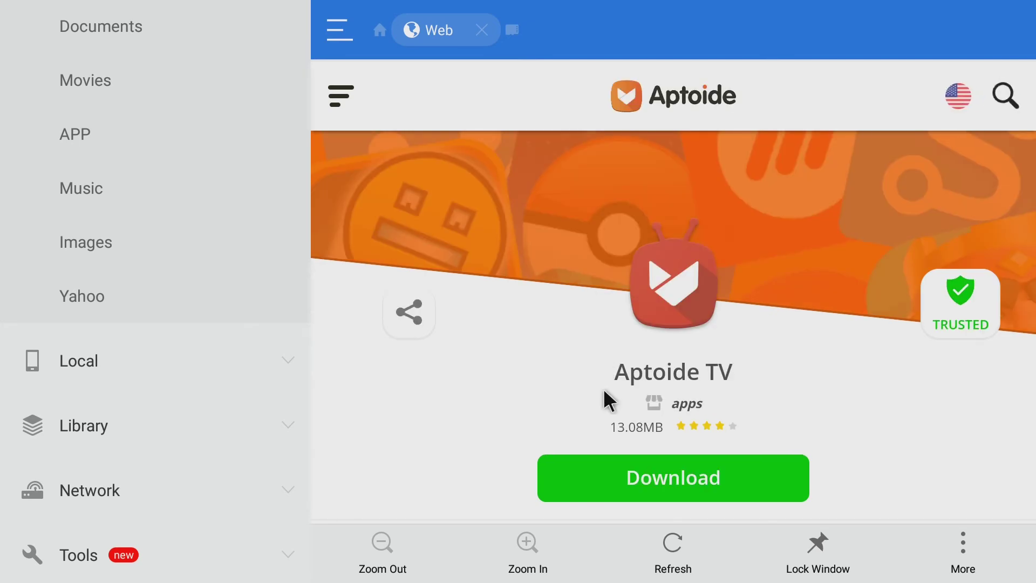
left_click(633, 465)
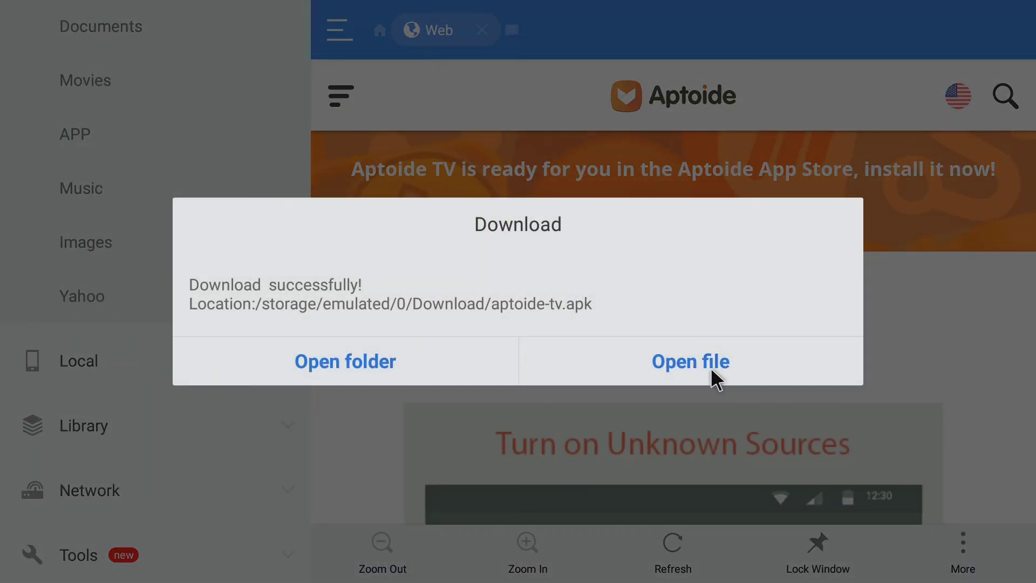
- Open the downloaded aptoide-tv.apk and install it through the package installer
left_click(708, 361)
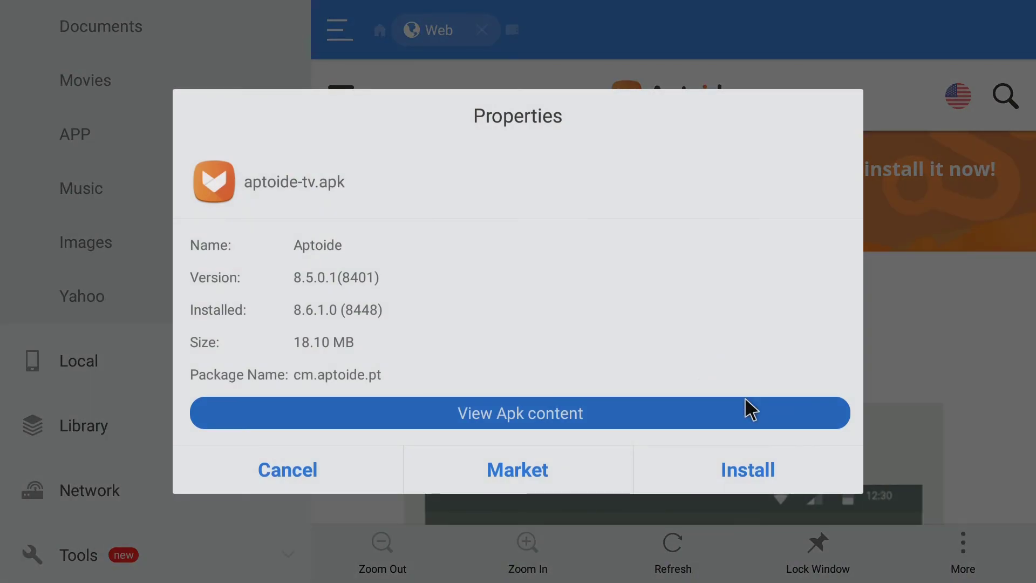
left_click(750, 470)
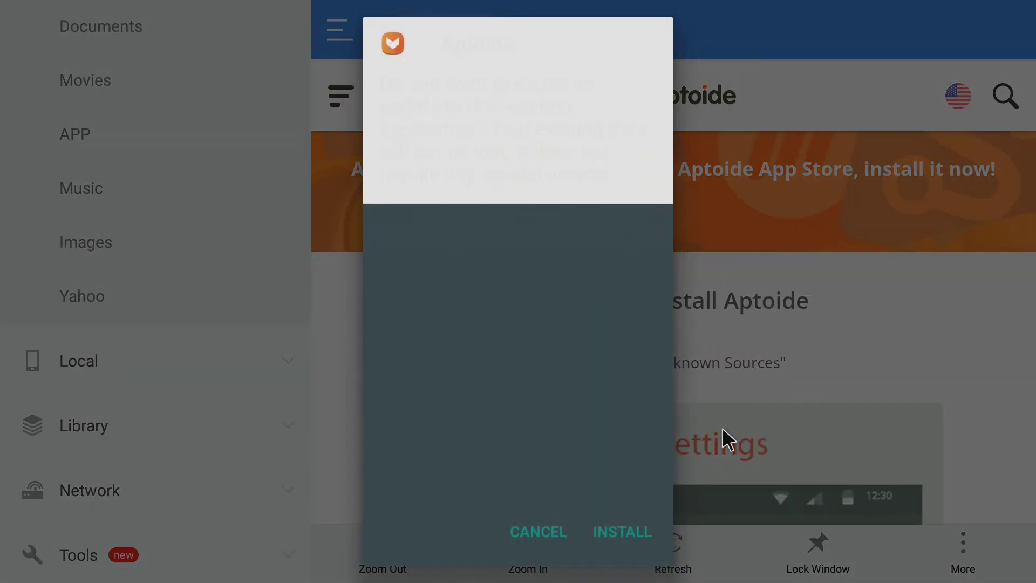
left_click(635, 532)
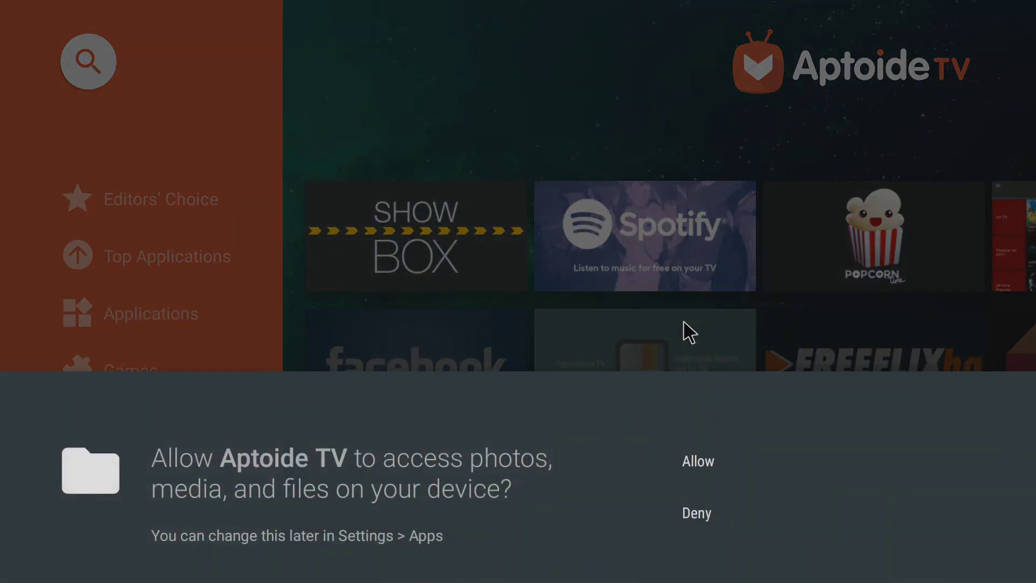
- Allow Aptoide TV access to photos, media and files, then scroll through the featured app rows
left_click(682, 453)
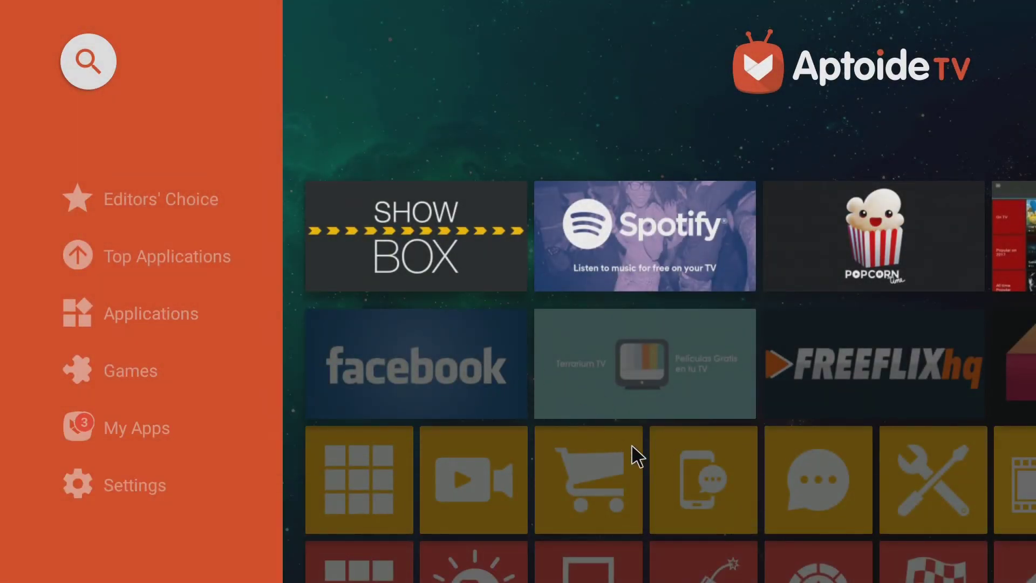
scroll(623, 412, "down", 1)
scroll(648, 372, "down", 1)
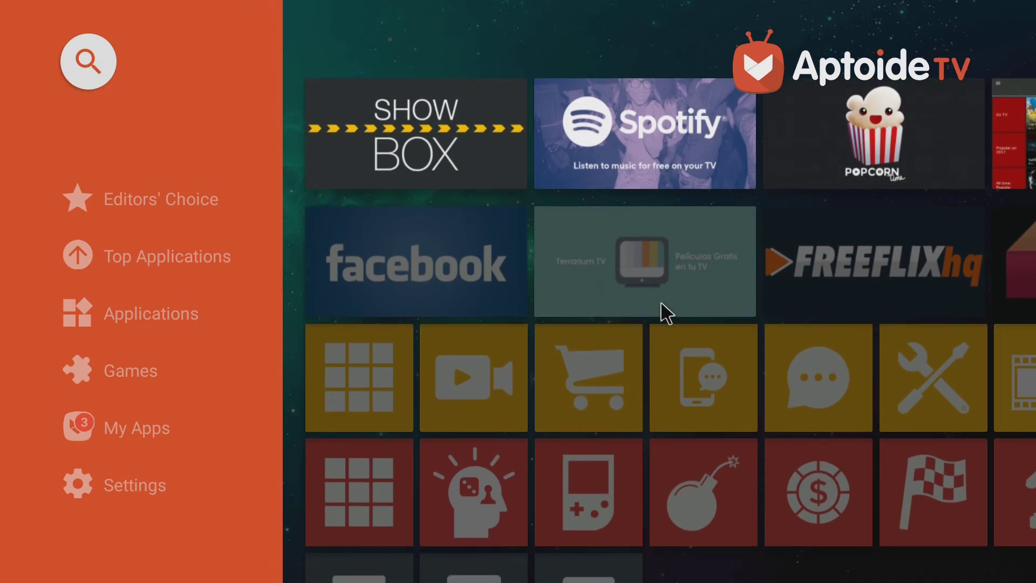
scroll(662, 303, "up", 2)
scroll(717, 238, "down", 2)
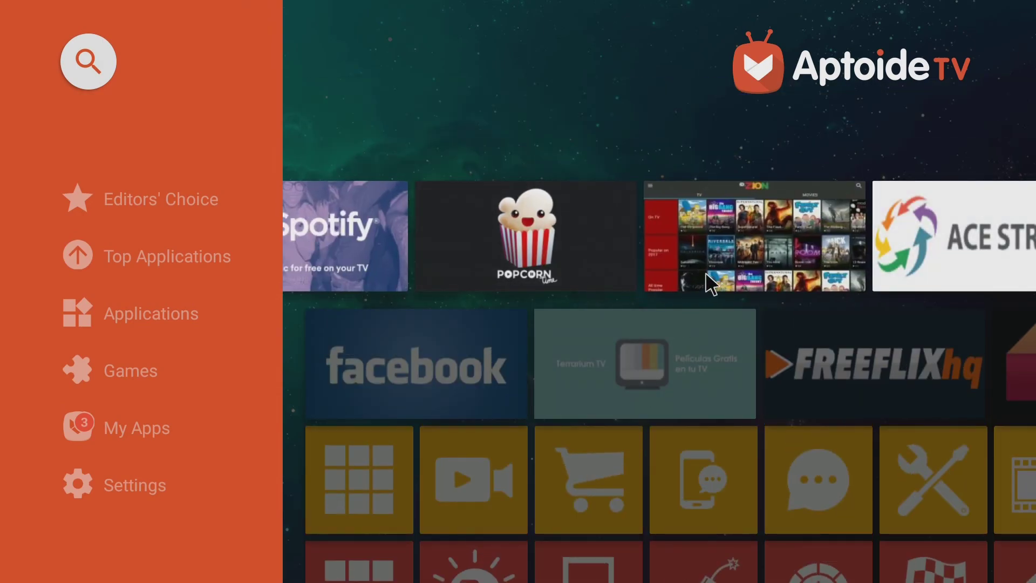
scroll(711, 283, "down", 3)
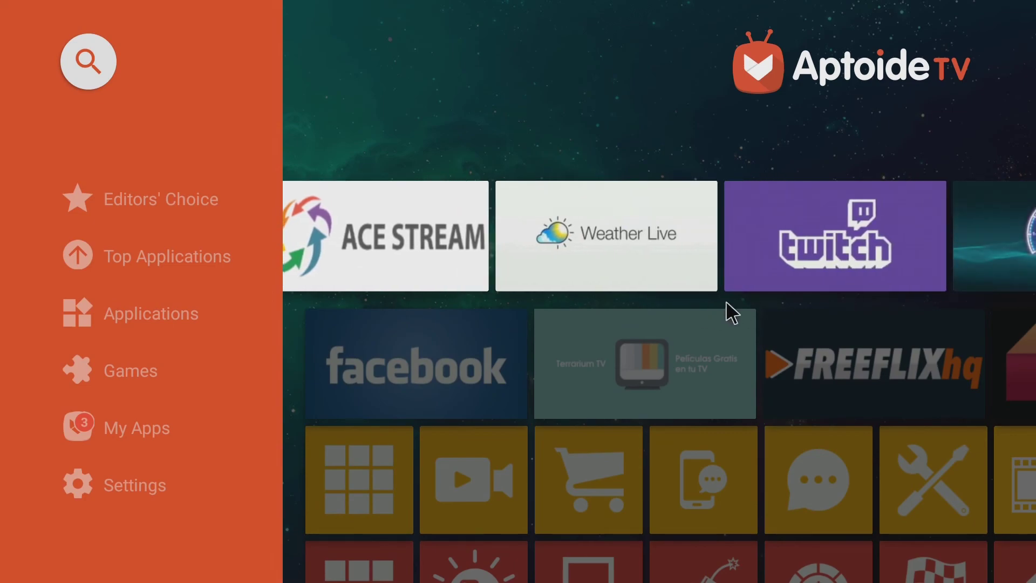
scroll(731, 312, "down", 2)
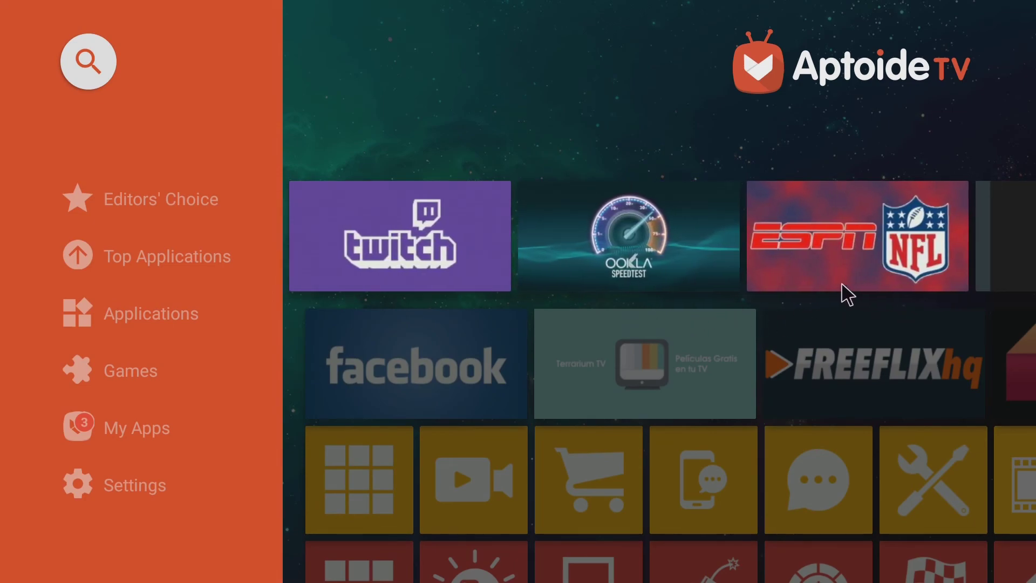
scroll(864, 302, "down", 1)
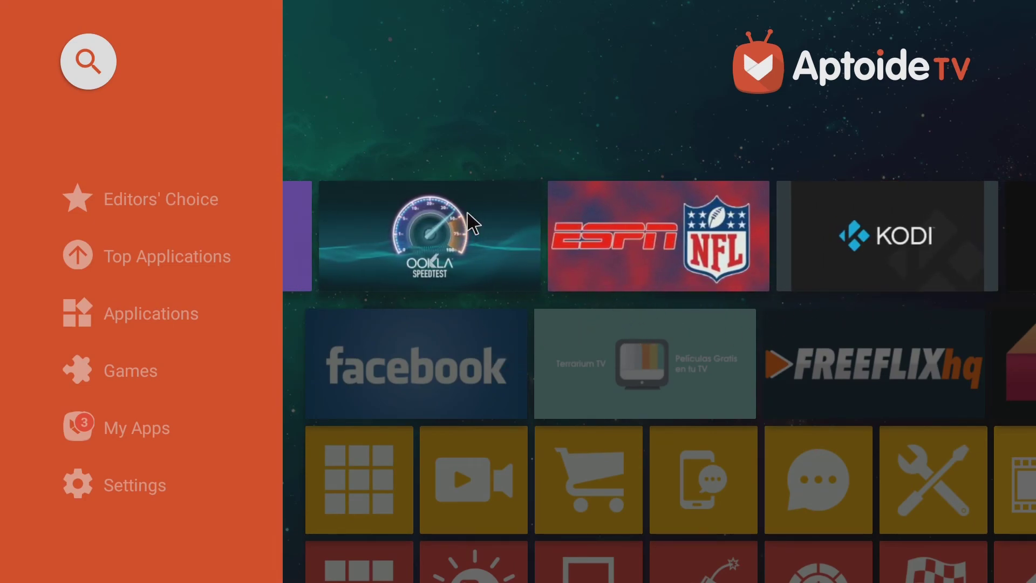
scroll(761, 237, "down", 1)
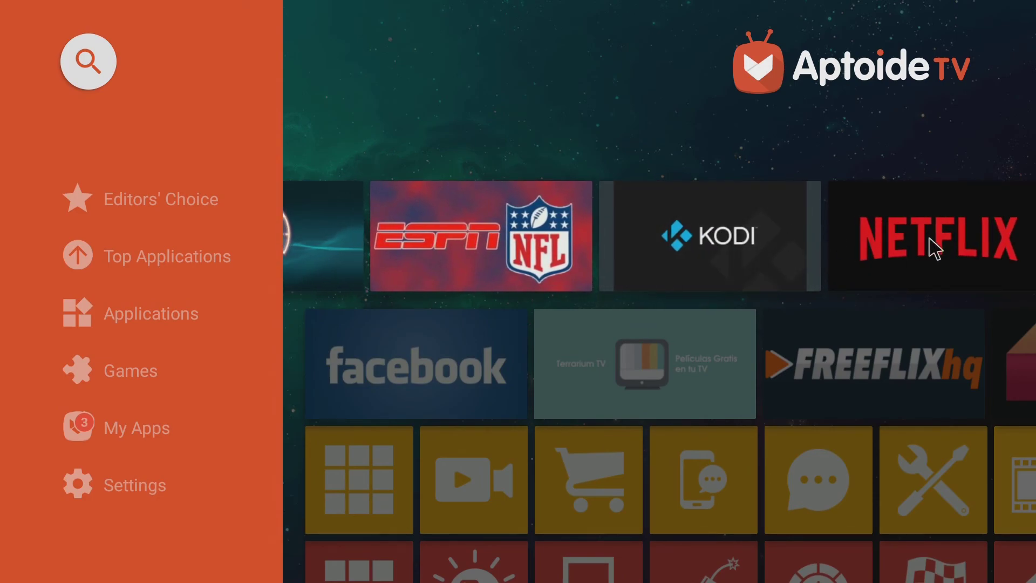
scroll(456, 351, "down", 1)
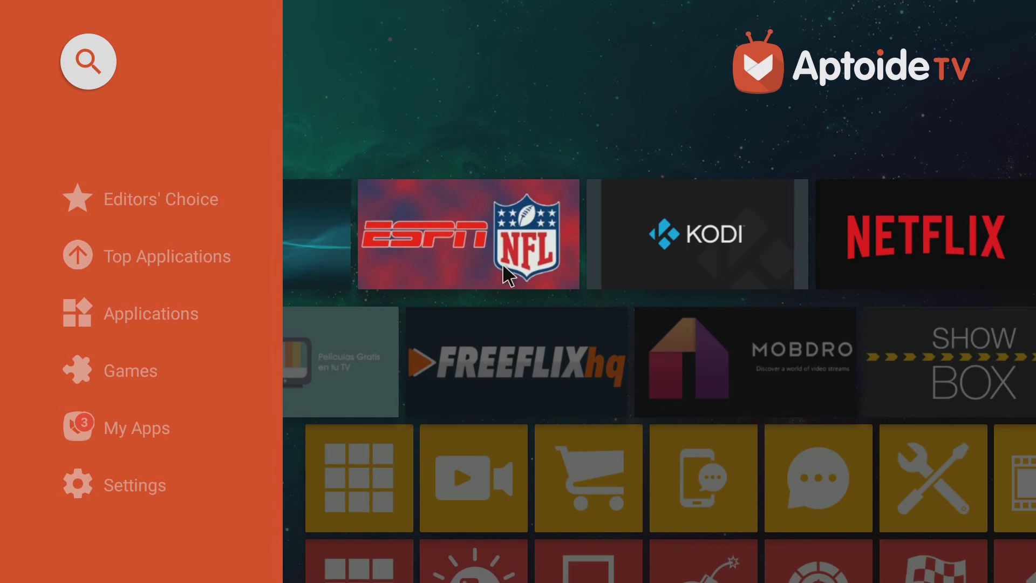
scroll(364, 277, "up", 1)
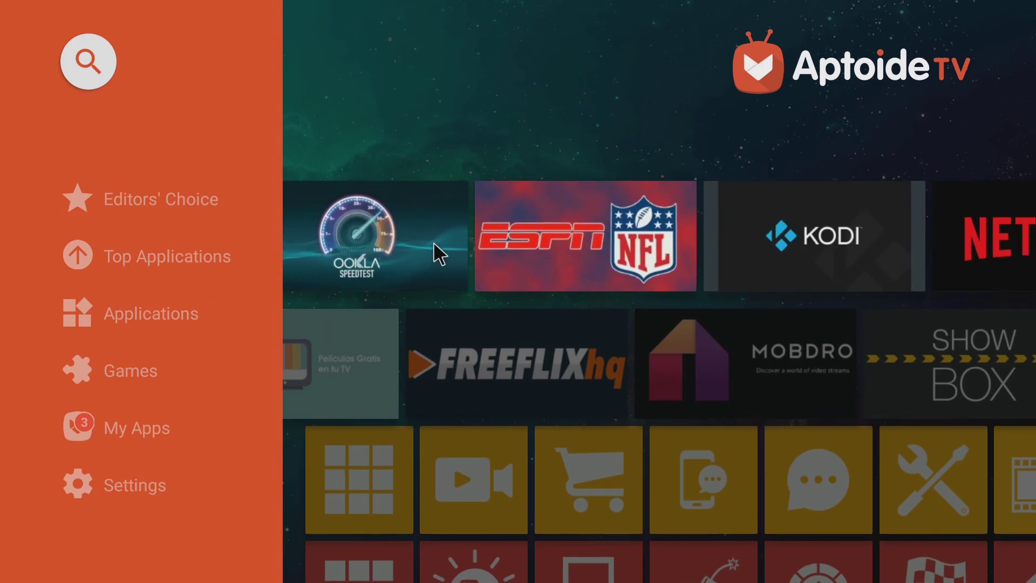
scroll(728, 271, "up", 1)
scroll(836, 205, "down", 1)
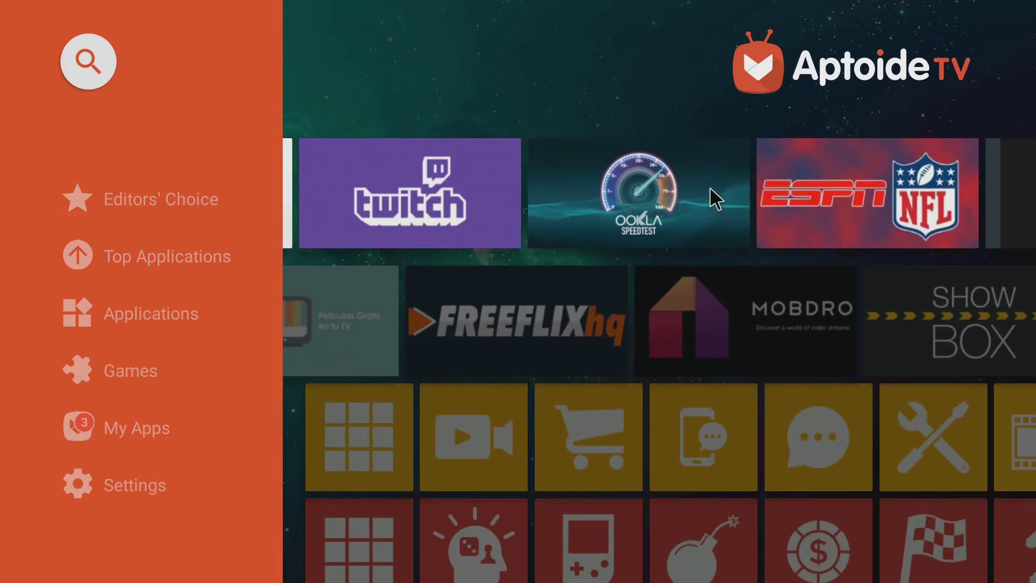
scroll(716, 200, "up", 3)
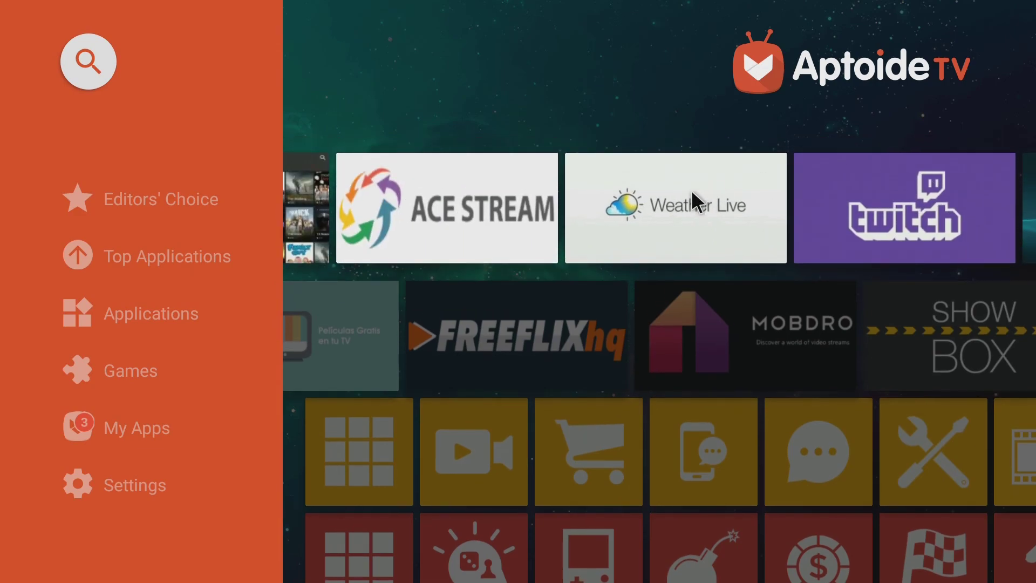
scroll(693, 202, "up", 1)
scroll(643, 196, "up", 1)
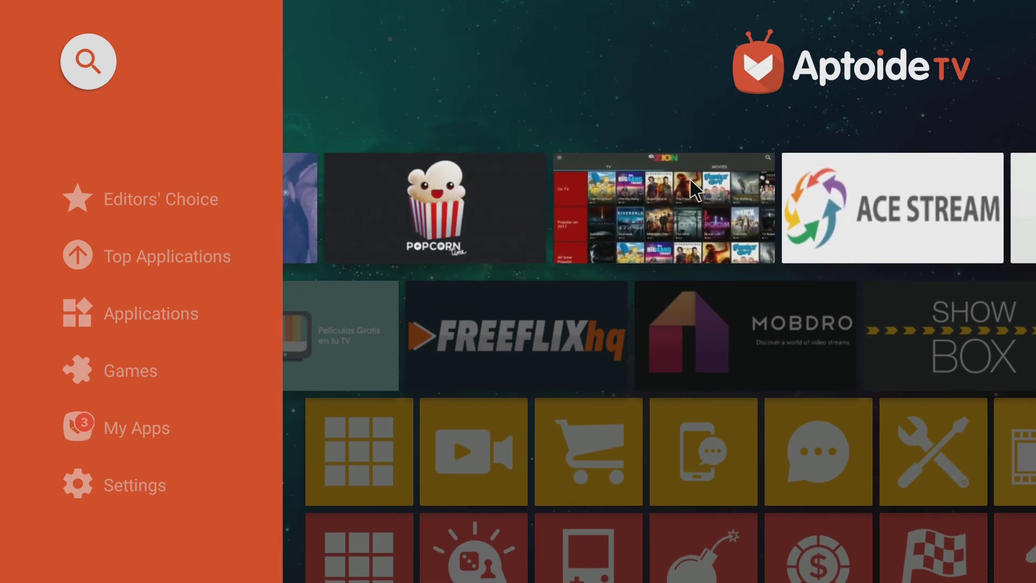
scroll(693, 197, "down", 1)
scroll(728, 195, "up", 1)
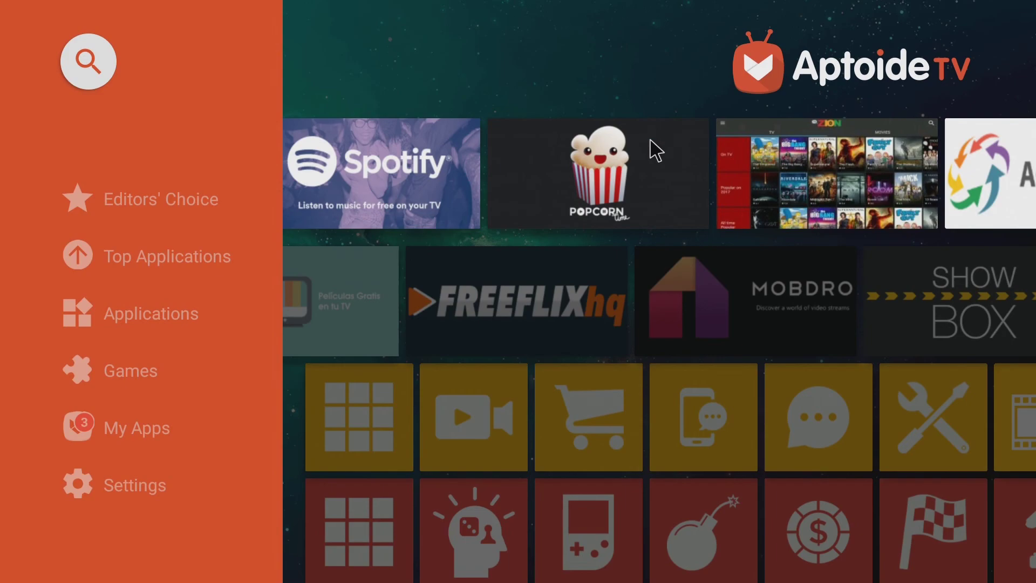
scroll(756, 169, "up", 1)
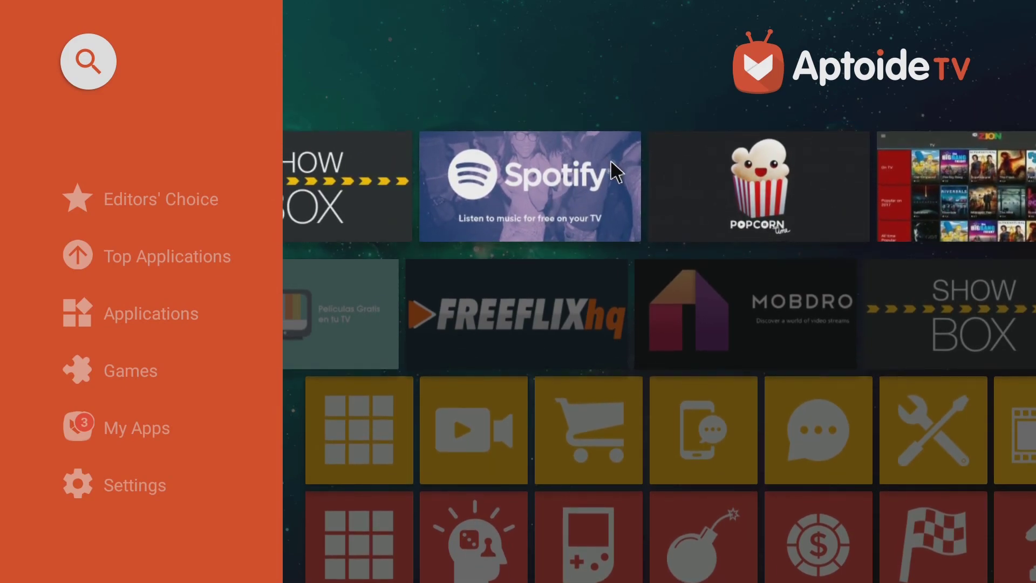
scroll(680, 184, "up", 1)
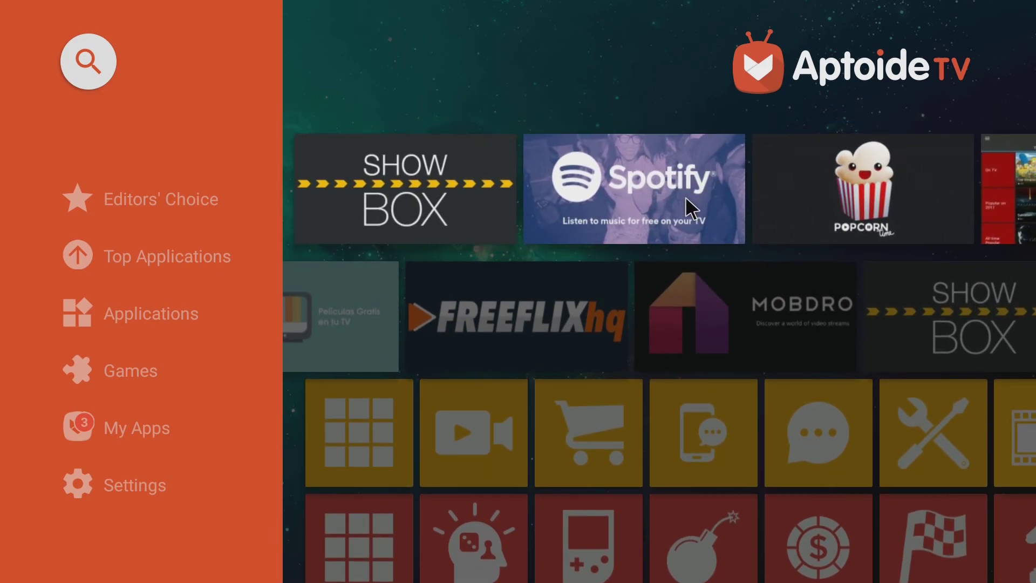
scroll(712, 340, "down", 2)
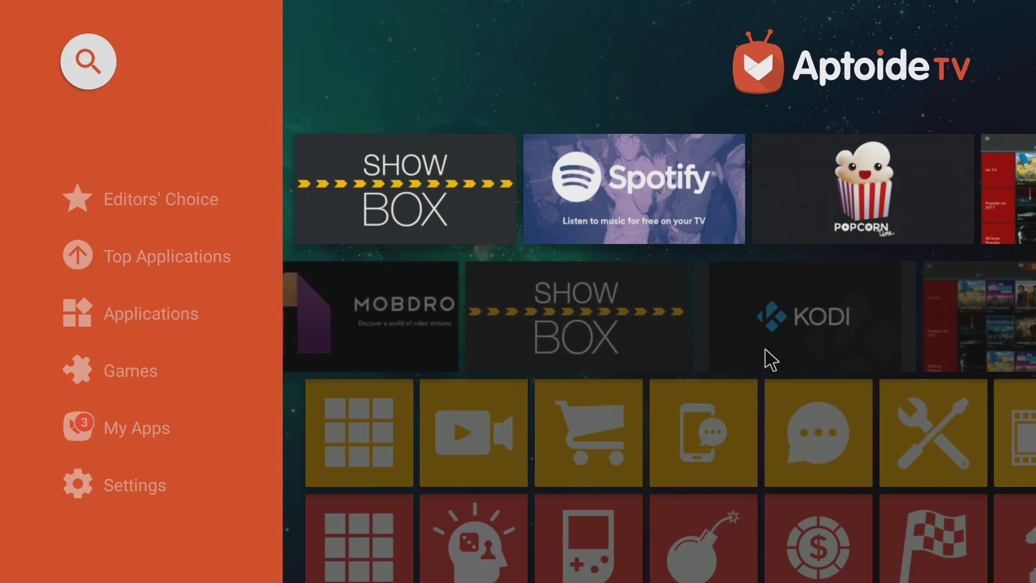
scroll(771, 358, "down", 2)
- Open the Aptoide TV app page, dismiss the sharing prompt, and back out to the Home feed
left_click(768, 231)
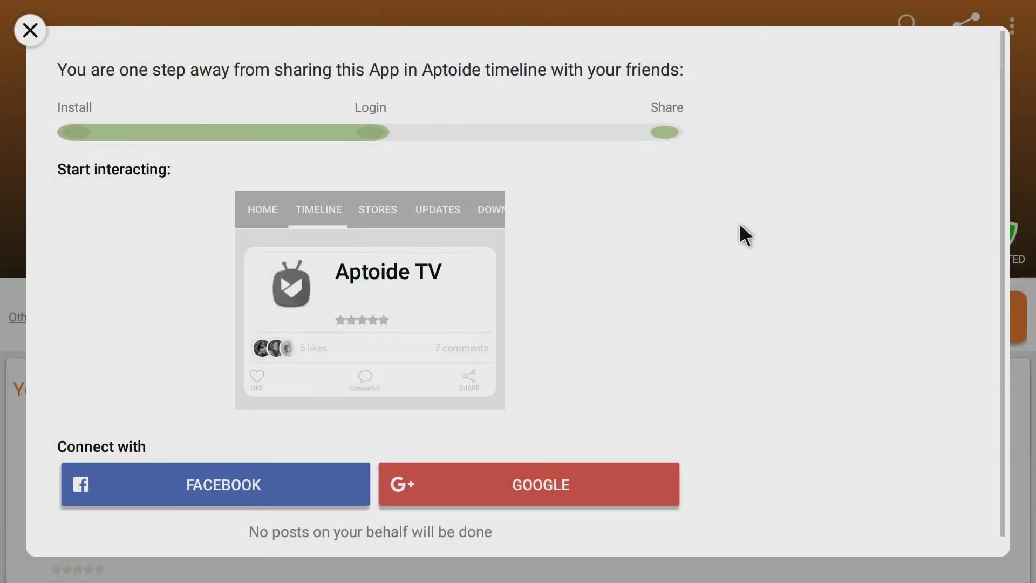
key("Escape")
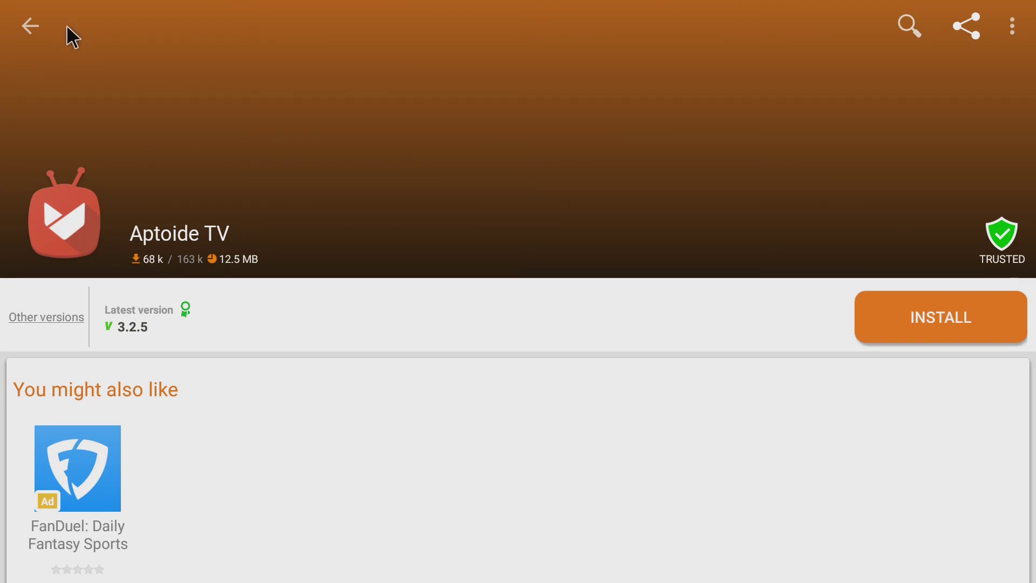
left_click(28, 28)
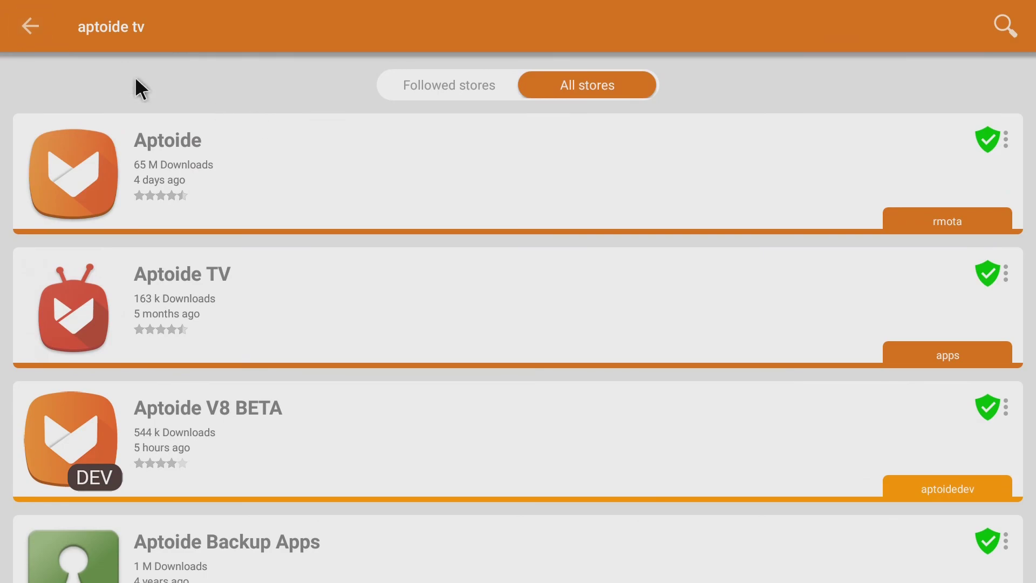
left_click(28, 28)
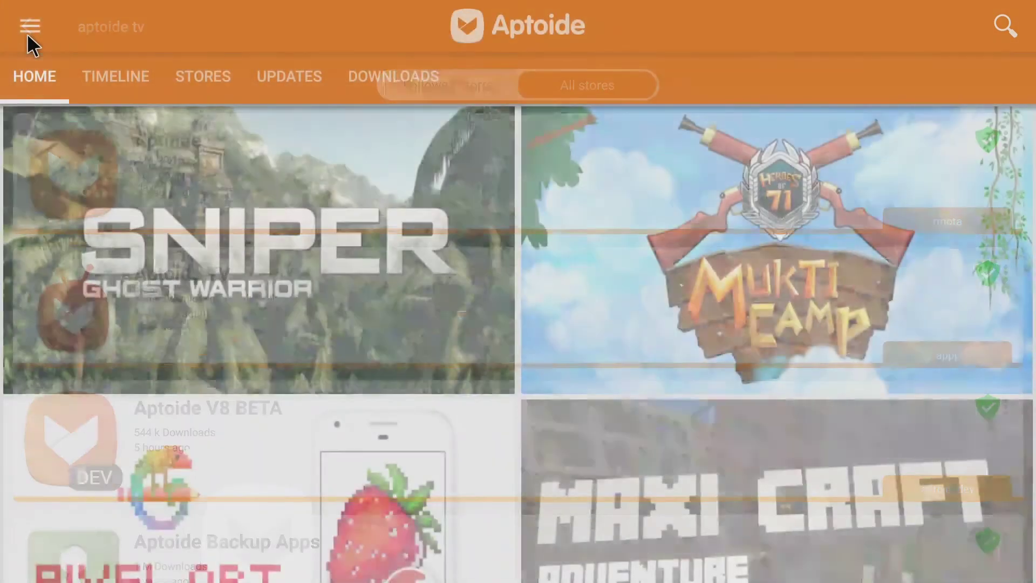